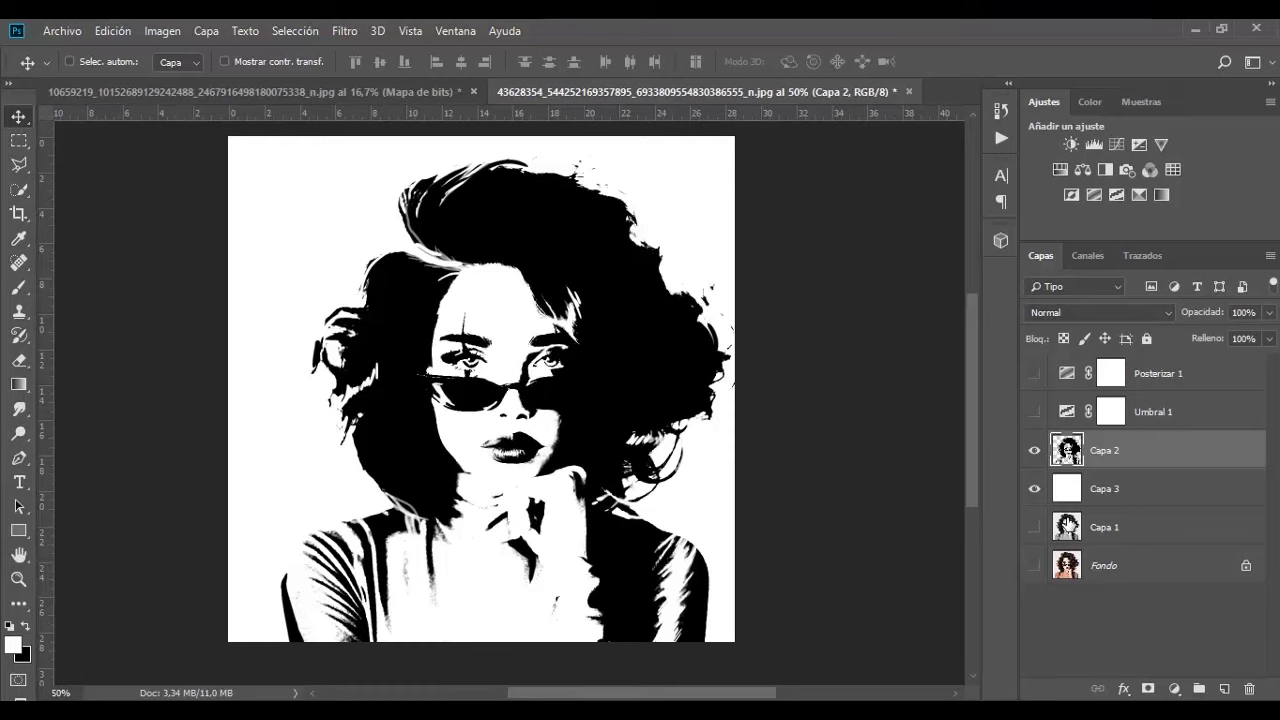
Step: Delete Posterizar 1 and the other stencil layers, leaving only the Fondo photo
{"action": "left_click", "coordinate": [1208, 375]}
{"action": "key", "text": "Delete"}
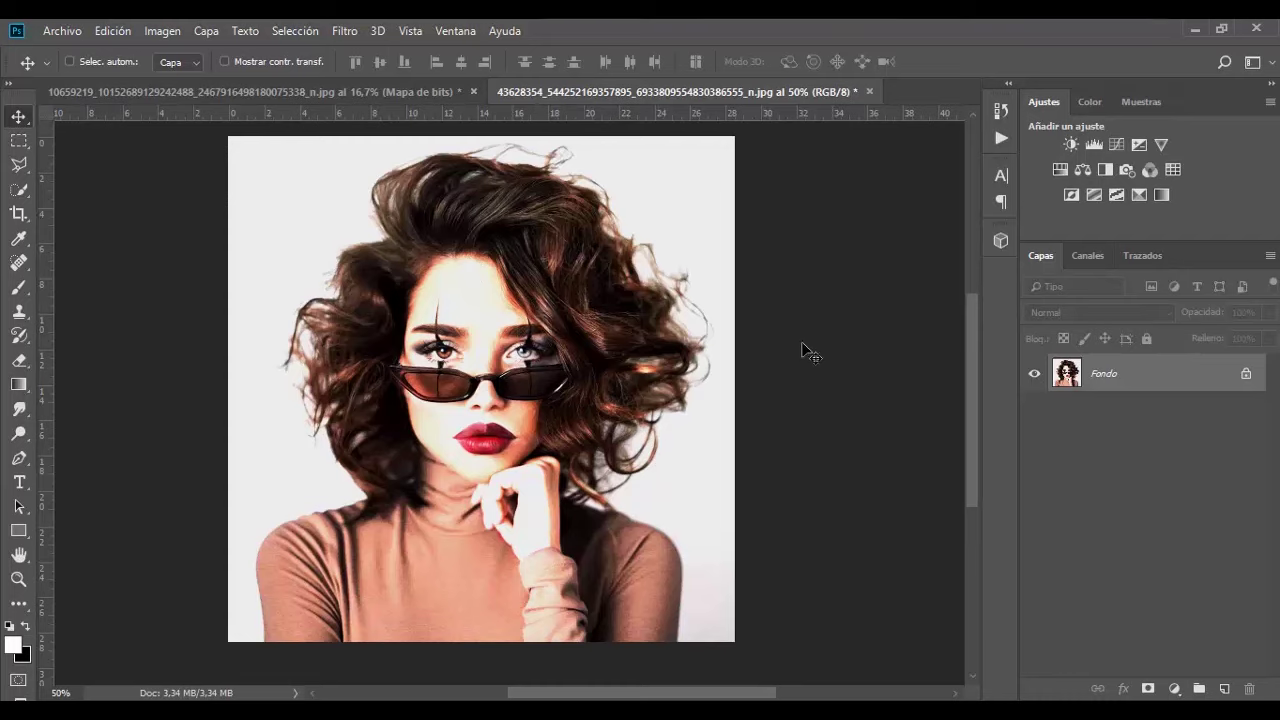
Step: Raise the photo's contrast to 13 with Brillo/contraste, then duplicate it as Capa 1
{"action": "left_click", "coordinate": [173, 34]}
{"action": "left_click", "coordinate": [467, 81]}
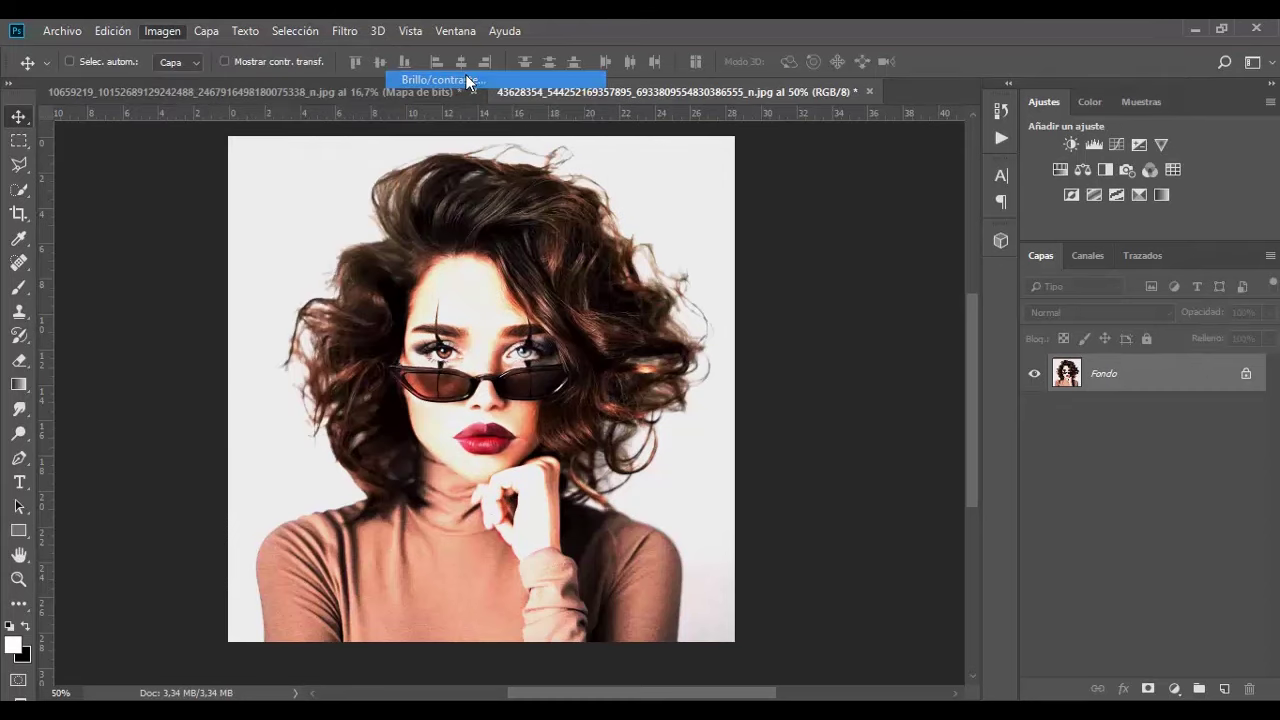
{"action": "left_click_drag", "start_coordinate": [828, 232], "coordinate": [873, 234]}
{"action": "key", "text": "Return"}
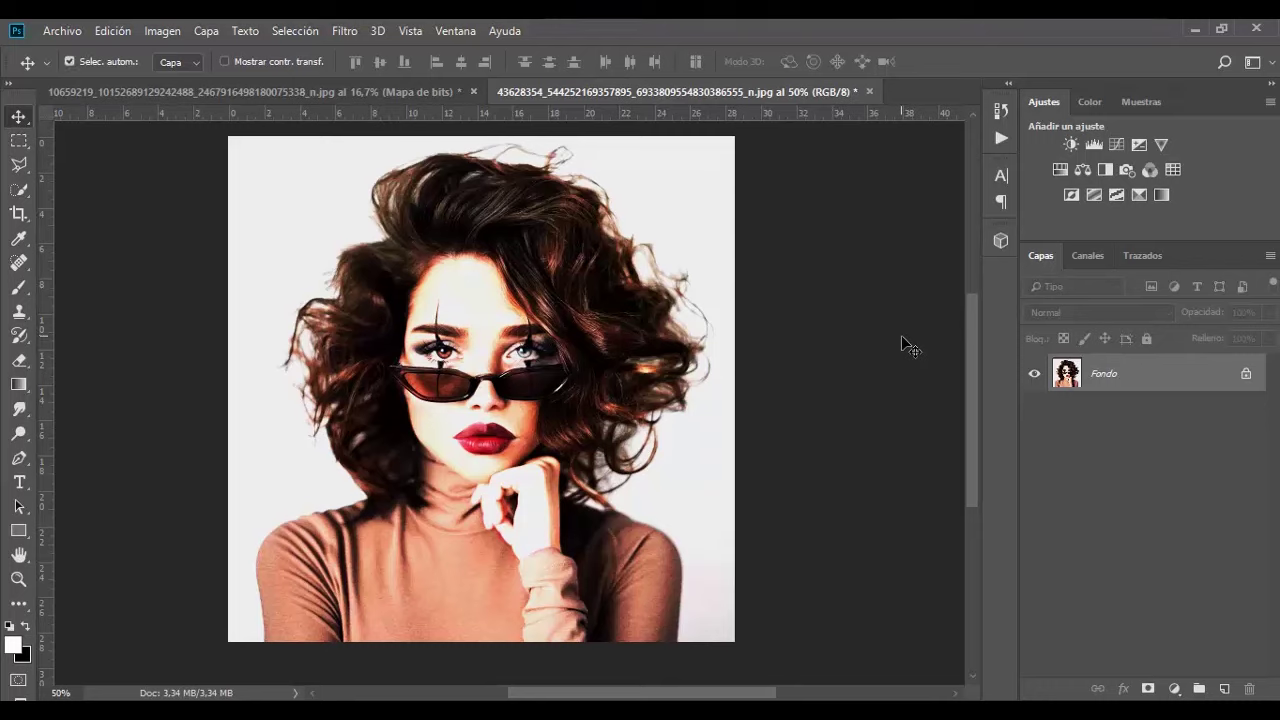
{"action": "key", "text": "ctrl+j"}
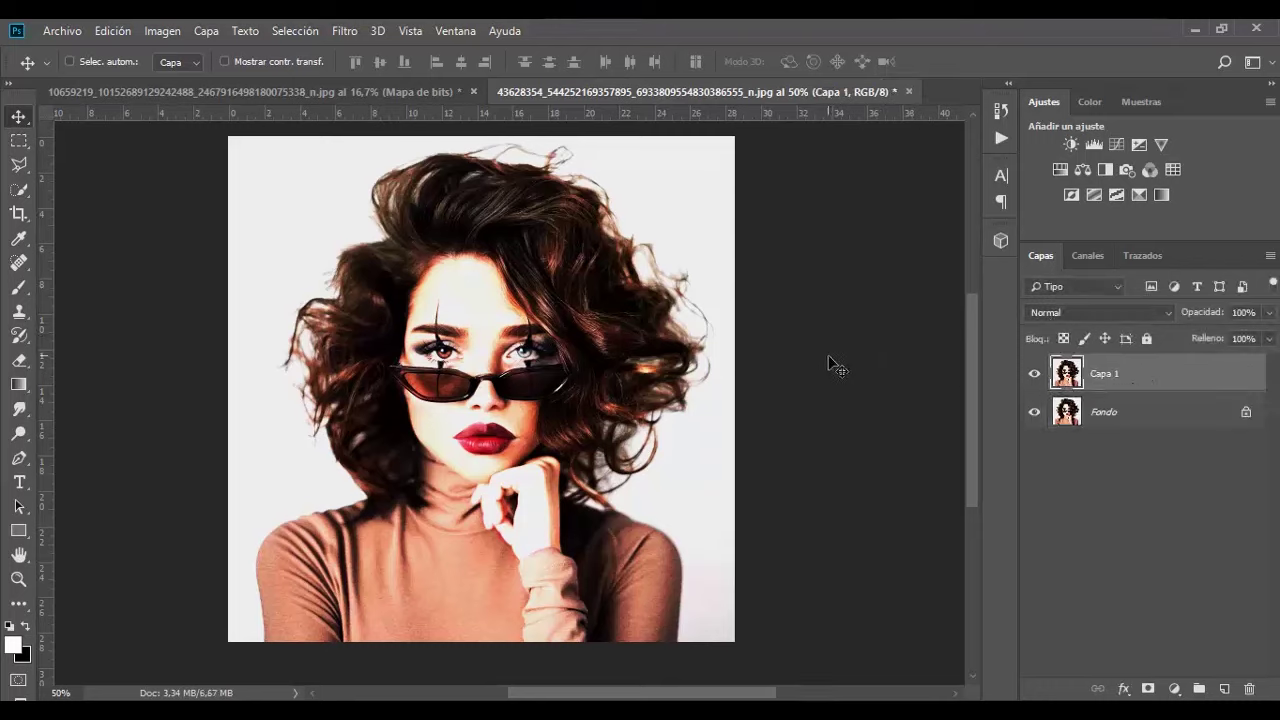
Step: Apply Desaturar to Capa 1 so the copy becomes black and white over the colour Fondo
{"action": "key", "text": "ctrl+shift+u"}
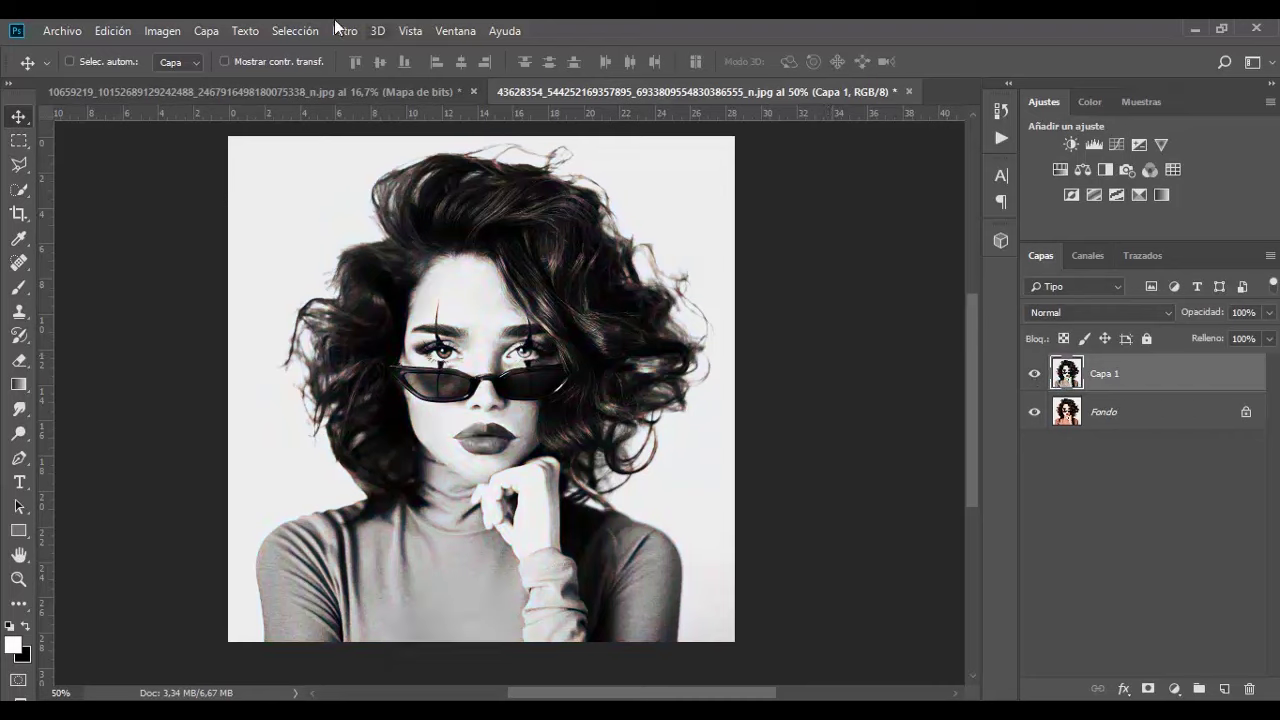
{"action": "left_click", "coordinate": [162, 31]}
{"action": "mouse_move", "coordinate": [175, 80]}
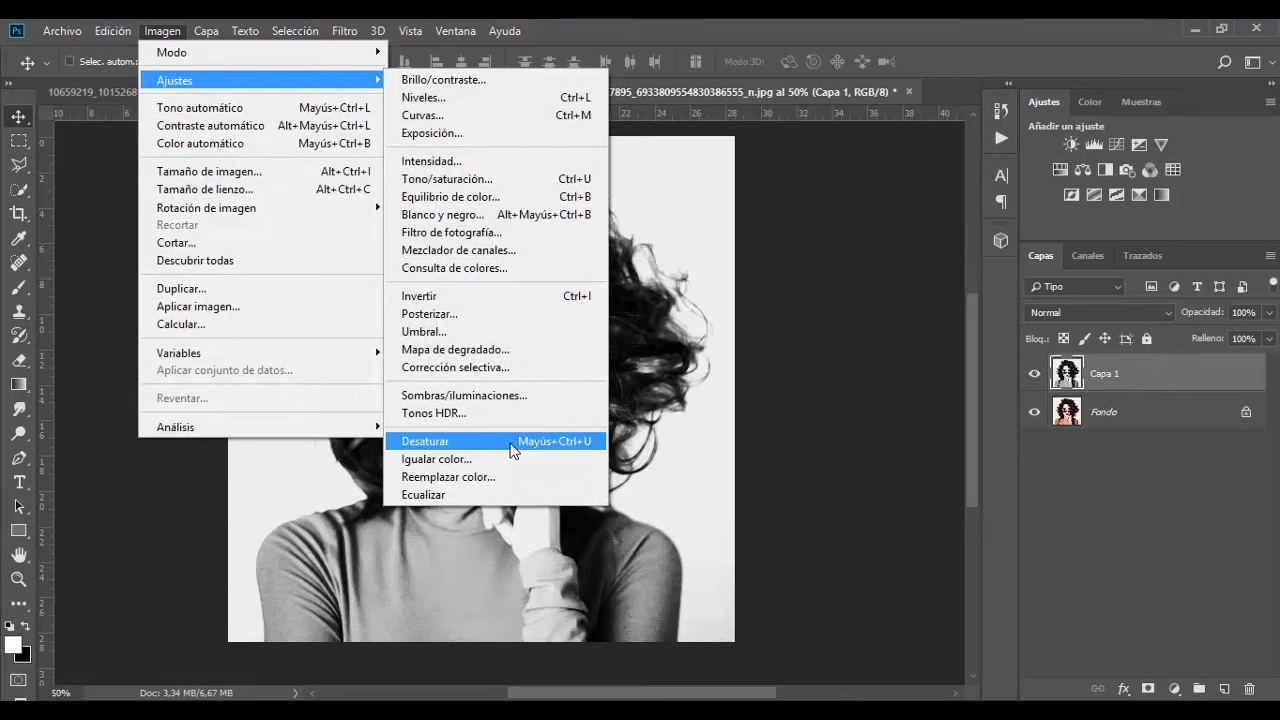
{"action": "left_click", "coordinate": [515, 442]}
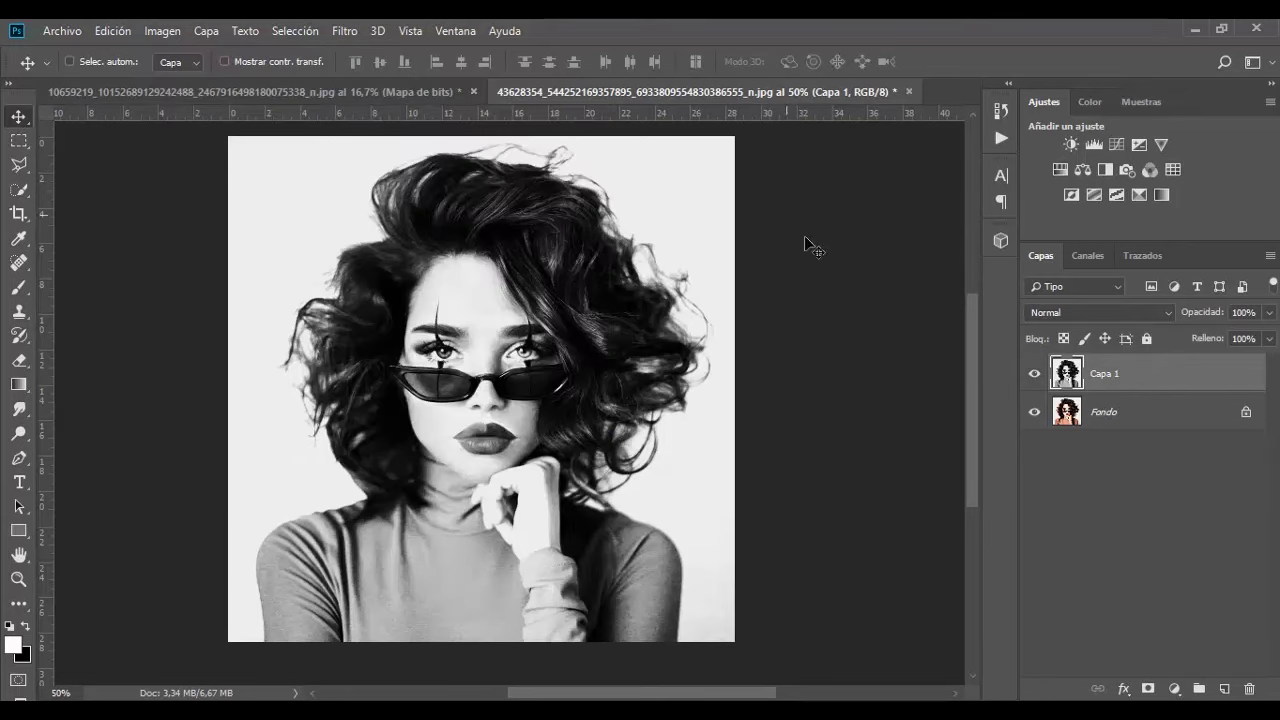
{"action": "scroll", "coordinate": [865, 339], "scroll_direction": "up", "scroll_amount": 1}
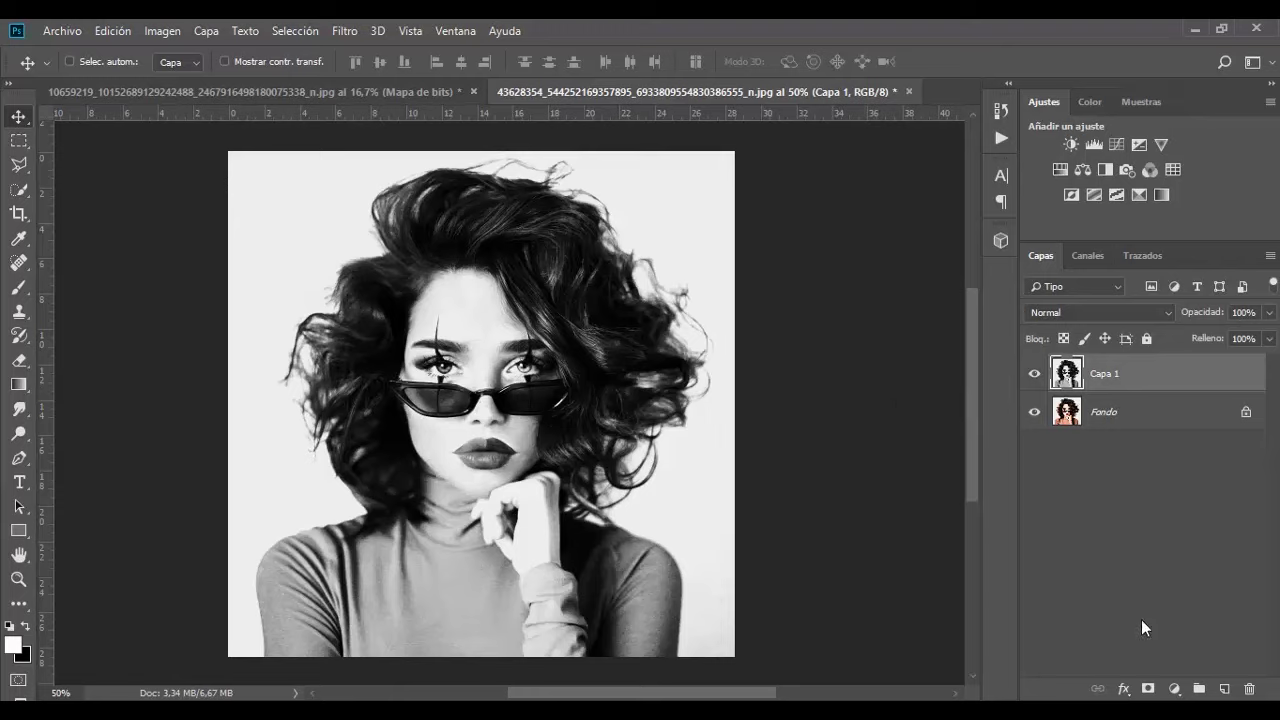
Step: Add an Umbral adjustment layer at threshold level 152, then hide Umbral 1
{"action": "left_click", "coordinate": [1183, 692]}
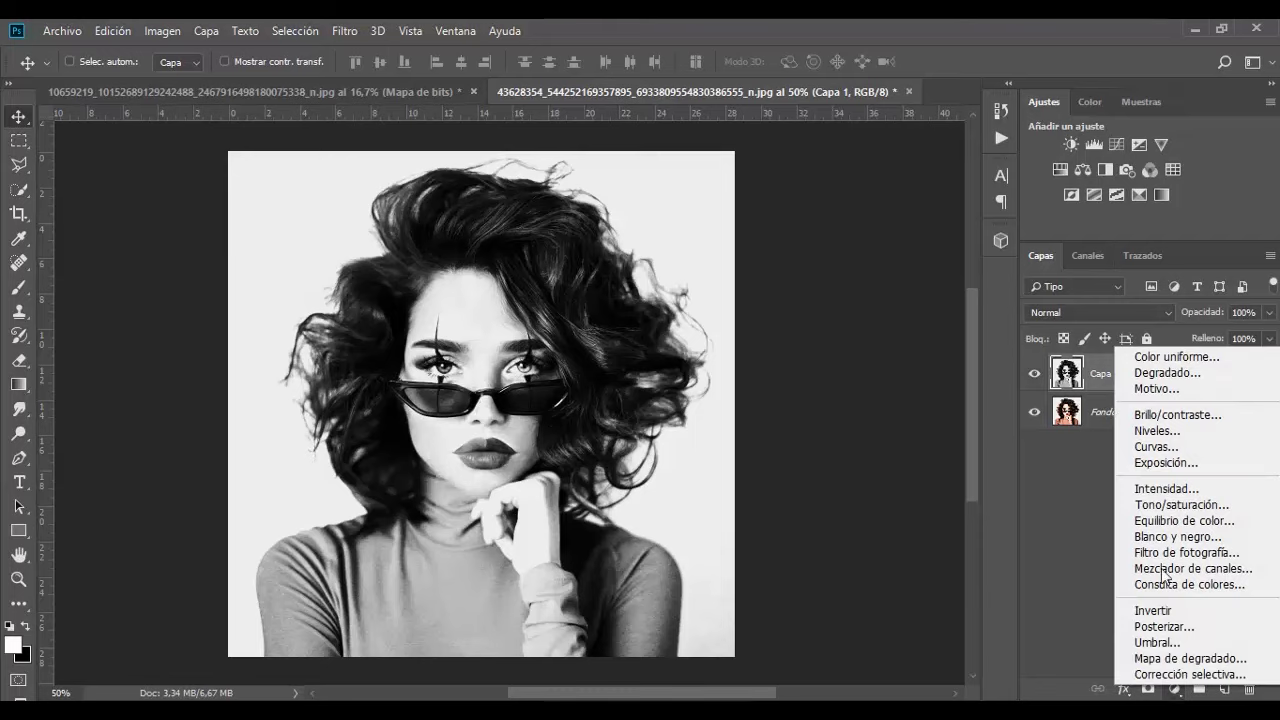
{"action": "left_click", "coordinate": [1187, 643]}
{"action": "mouse_move", "coordinate": [850, 306]}
{"action": "left_mouse_down"}
{"action": "mouse_move", "coordinate": [874, 306]}
{"action": "mouse_move", "coordinate": [791, 302]}
{"action": "mouse_move", "coordinate": [899, 302]}
{"action": "mouse_move", "coordinate": [853, 302]}
{"action": "mouse_move", "coordinate": [873, 302]}
{"action": "left_mouse_up"}
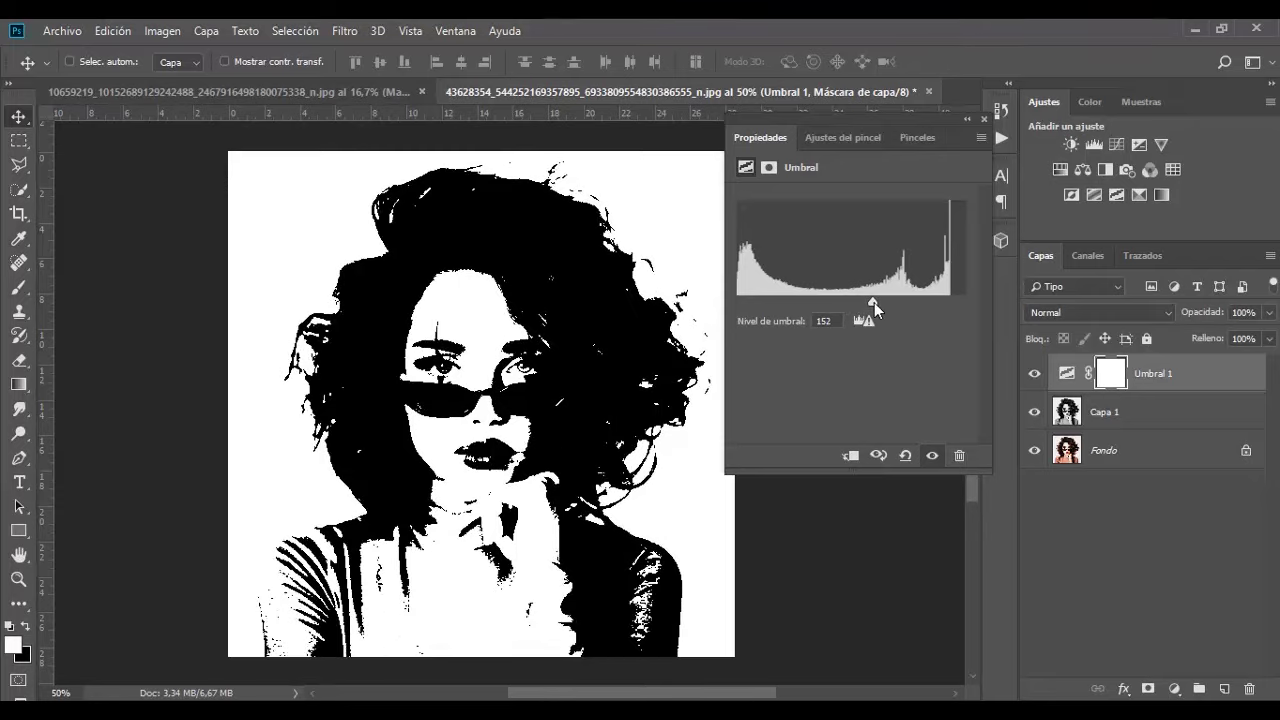
{"action": "left_click", "coordinate": [984, 119]}
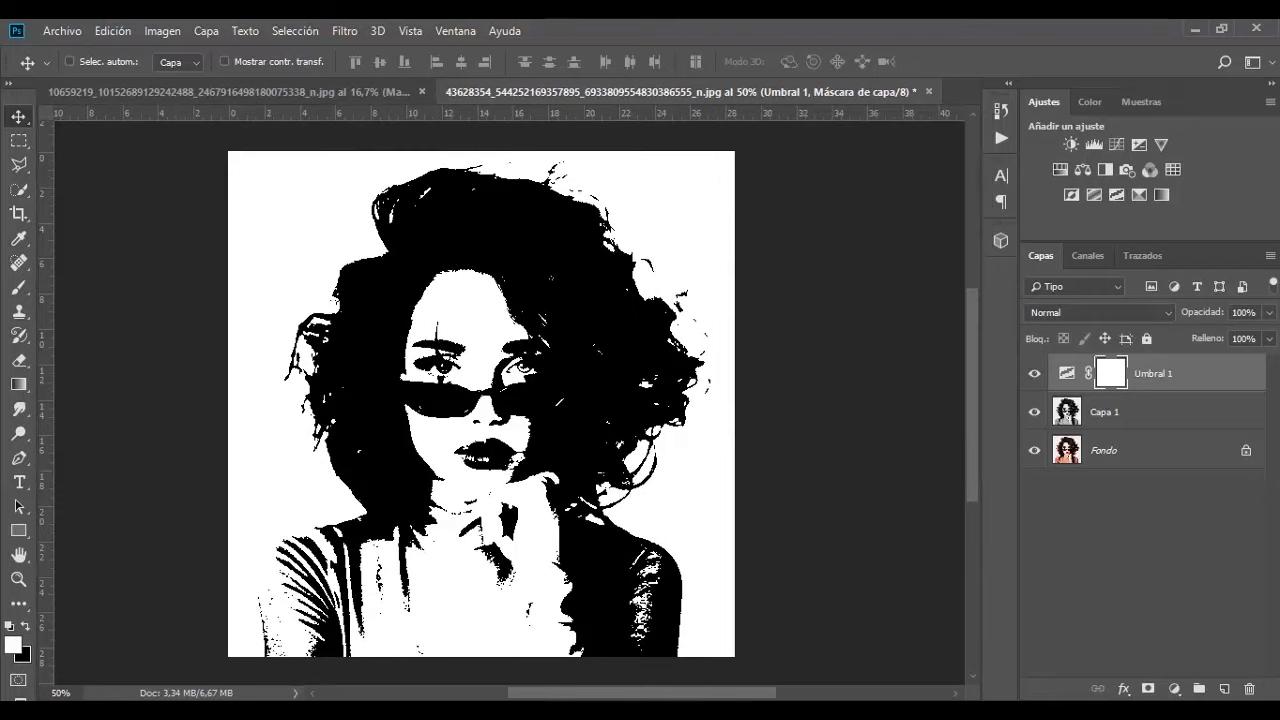
{"action": "left_click", "coordinate": [1036, 376]}
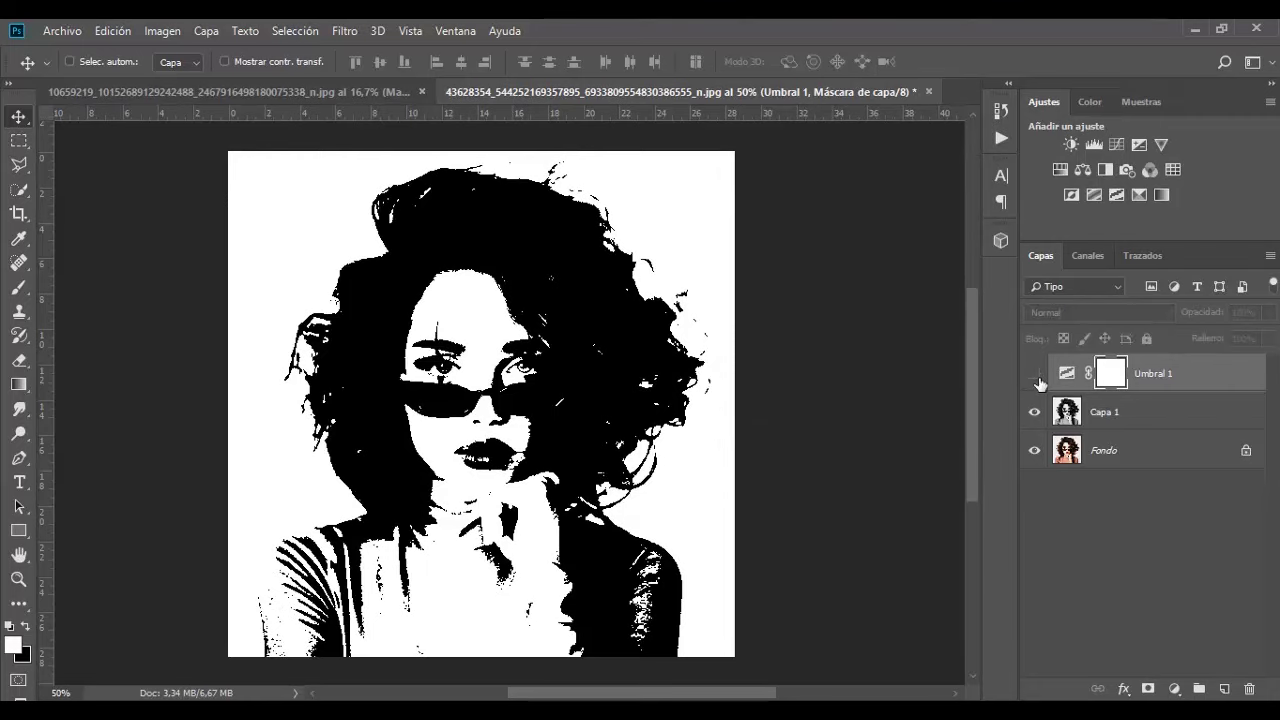
Step: Add a Posterizar adjustment layer with Niveles set to 2
{"action": "left_click", "coordinate": [1175, 690]}
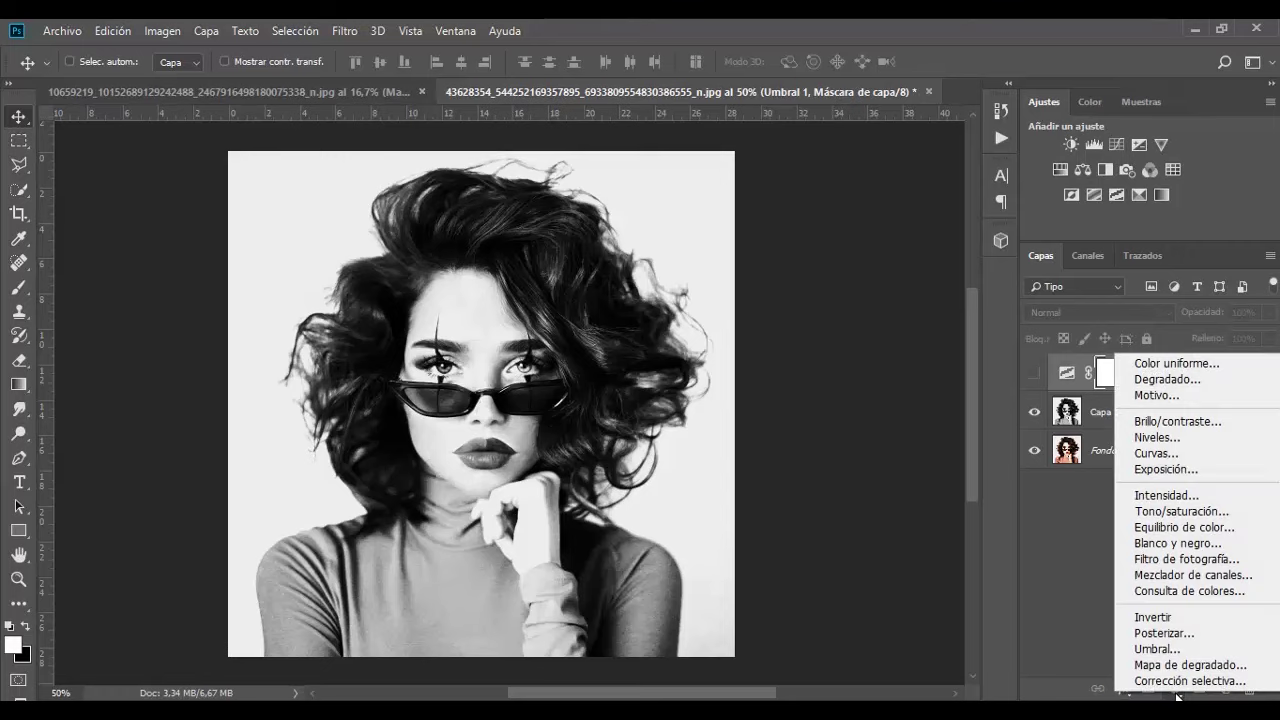
{"action": "left_click", "coordinate": [1213, 635]}
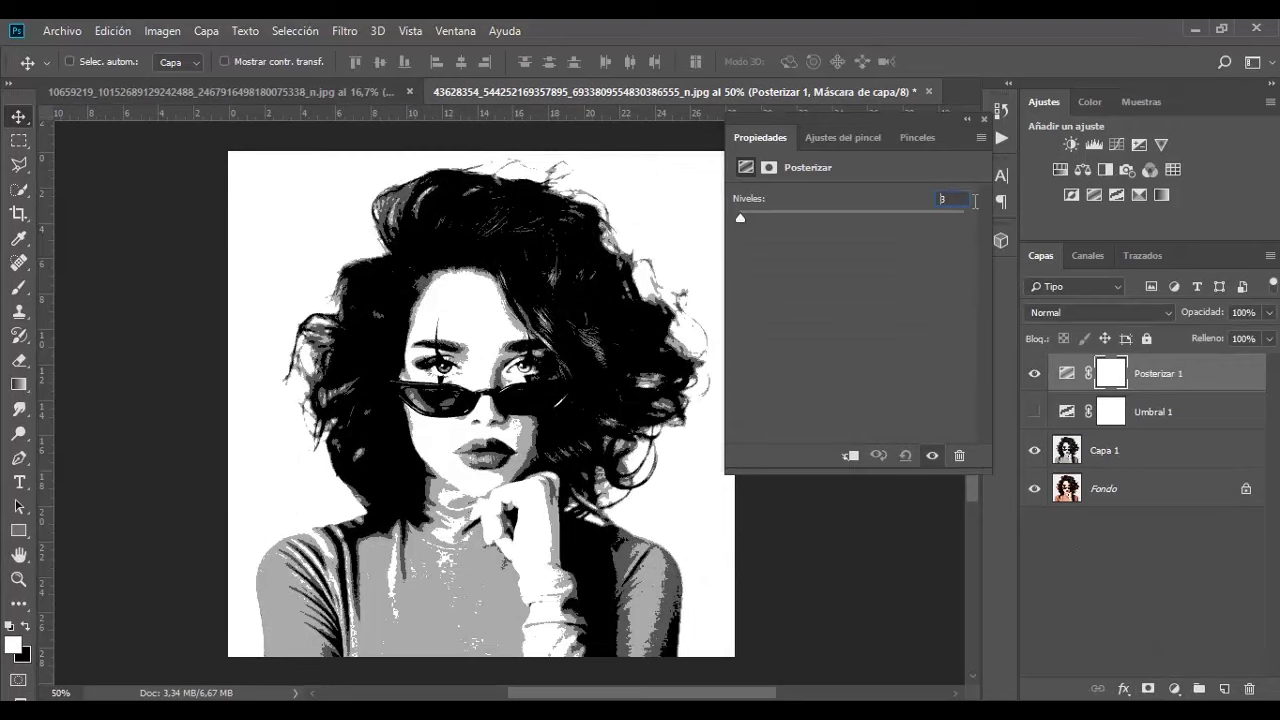
{"action": "key", "text": "Down"}
{"action": "key", "text": "Return"}
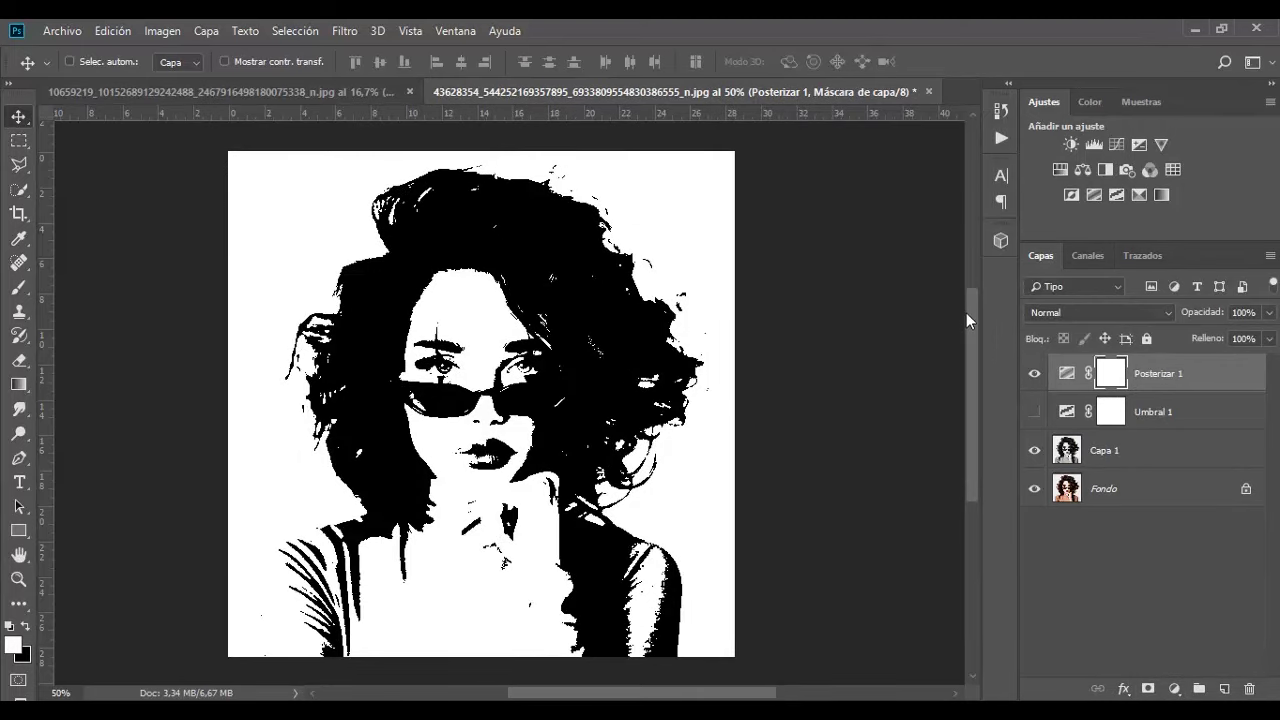
Step: Compare Posterizar 1 against Umbral 1 by toggling visibility, then make Capa 1 active
{"action": "left_click", "coordinate": [1034, 411]}
{"action": "left_click", "coordinate": [1034, 373]}
{"action": "left_click", "coordinate": [1034, 411]}
{"action": "left_click", "coordinate": [1034, 373]}
{"action": "left_click", "coordinate": [1034, 373]}
{"action": "left_click", "coordinate": [1034, 411]}
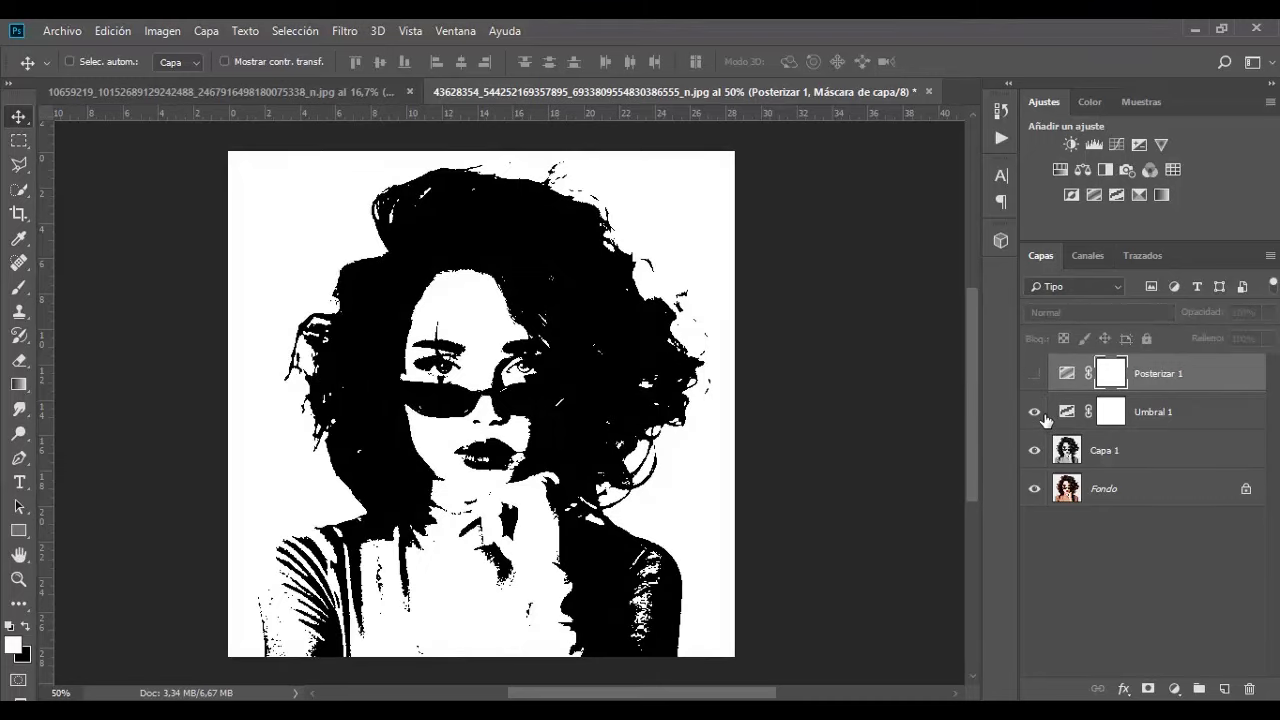
{"action": "left_click", "coordinate": [1034, 411]}
{"action": "left_click", "coordinate": [1140, 450]}
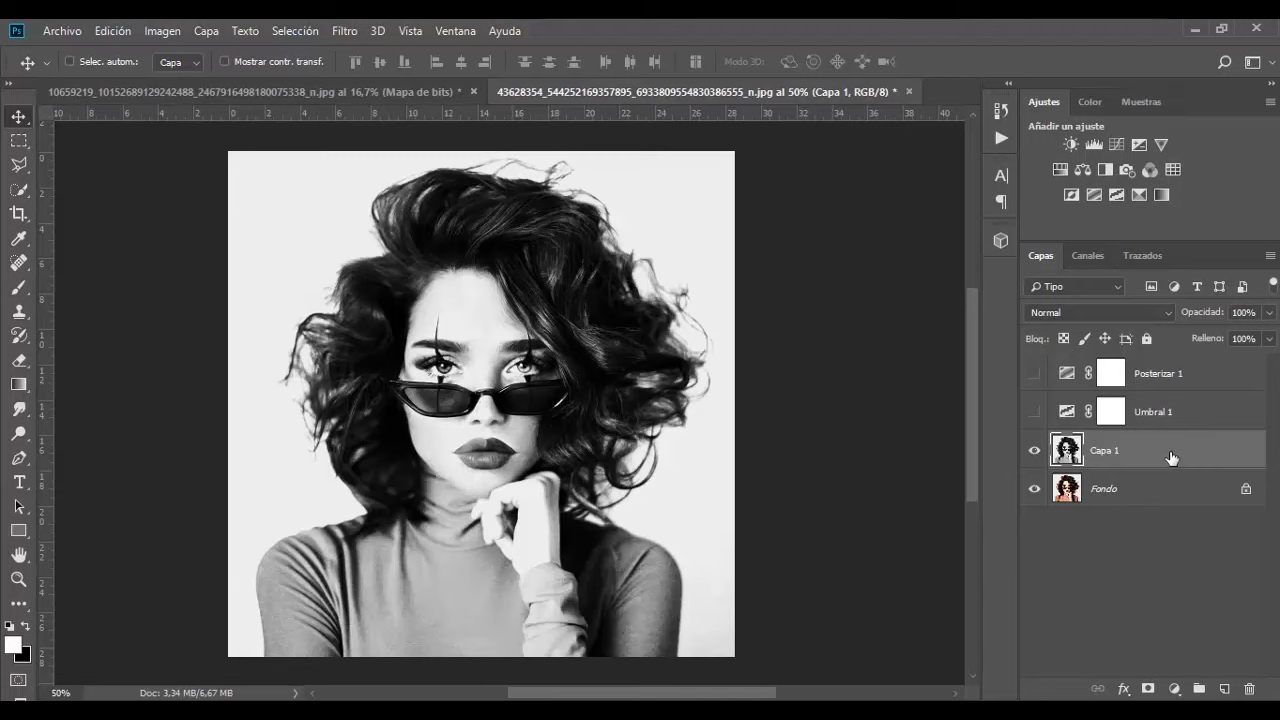
Step: Select Sombras with Gama de colores at Tolerancia 44 and Rango 101
{"action": "left_click", "coordinate": [305, 30]}
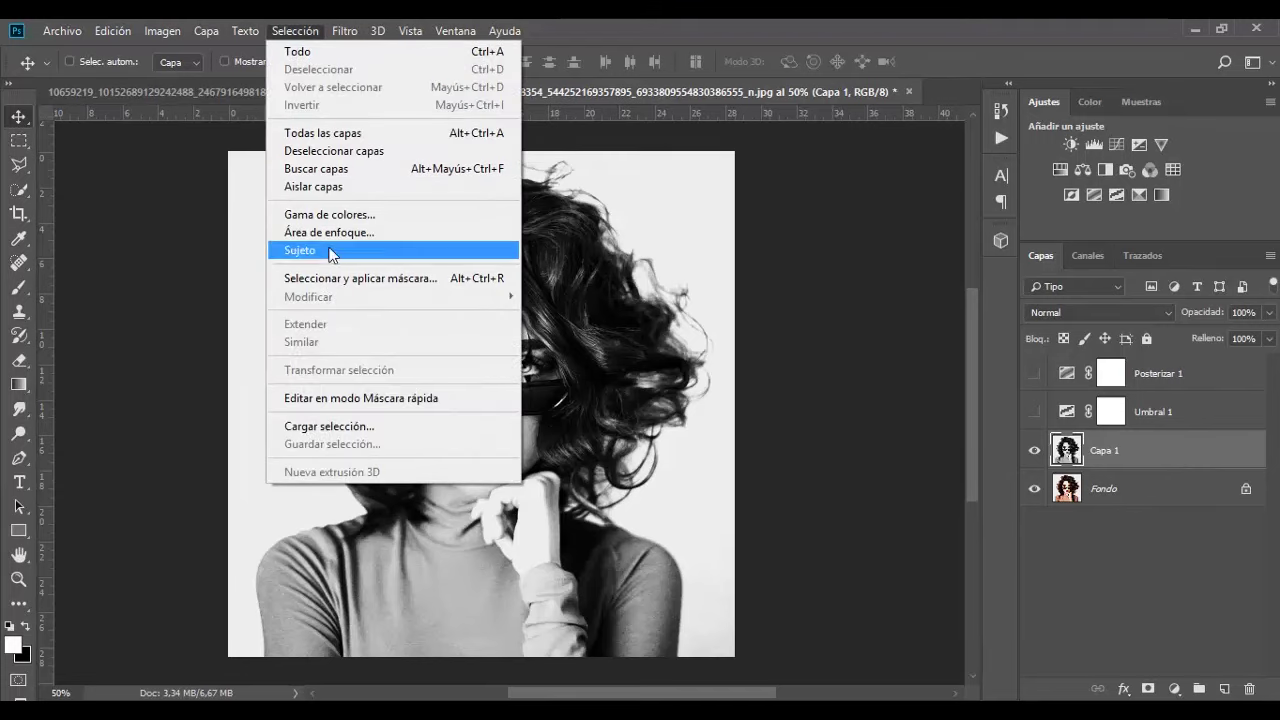
{"action": "left_click", "coordinate": [357, 213]}
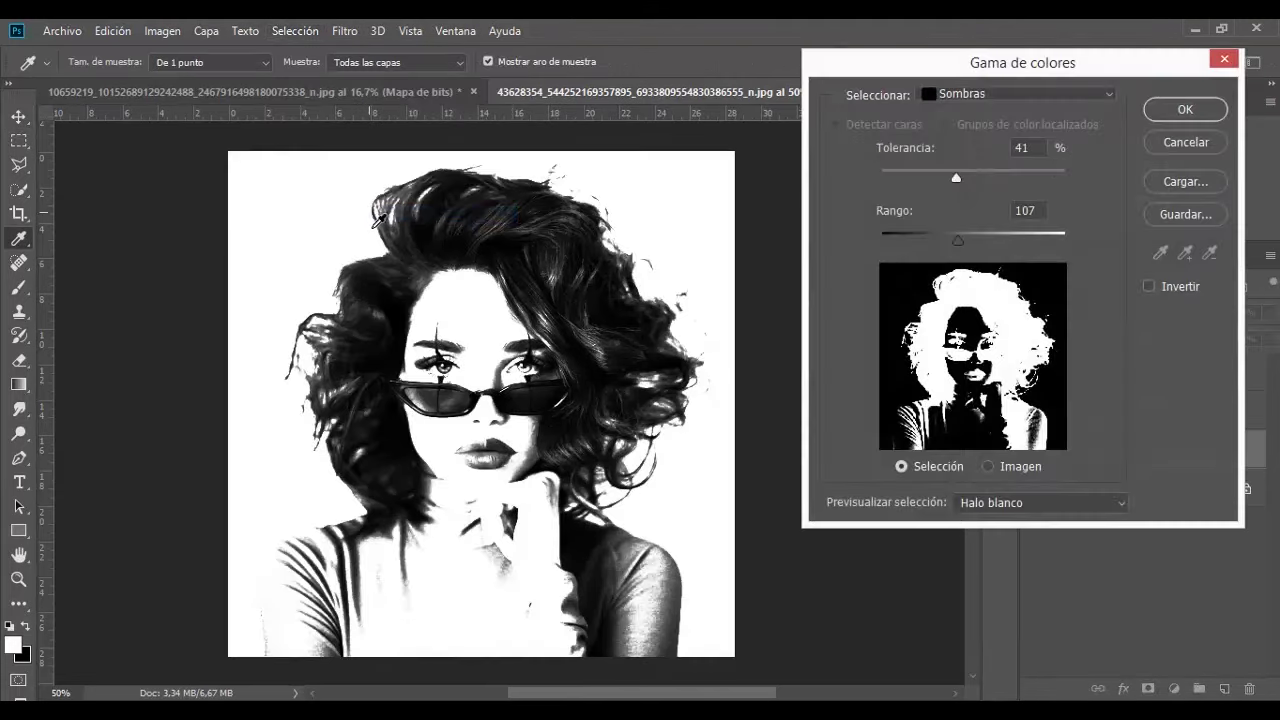
{"action": "left_click", "coordinate": [1072, 96]}
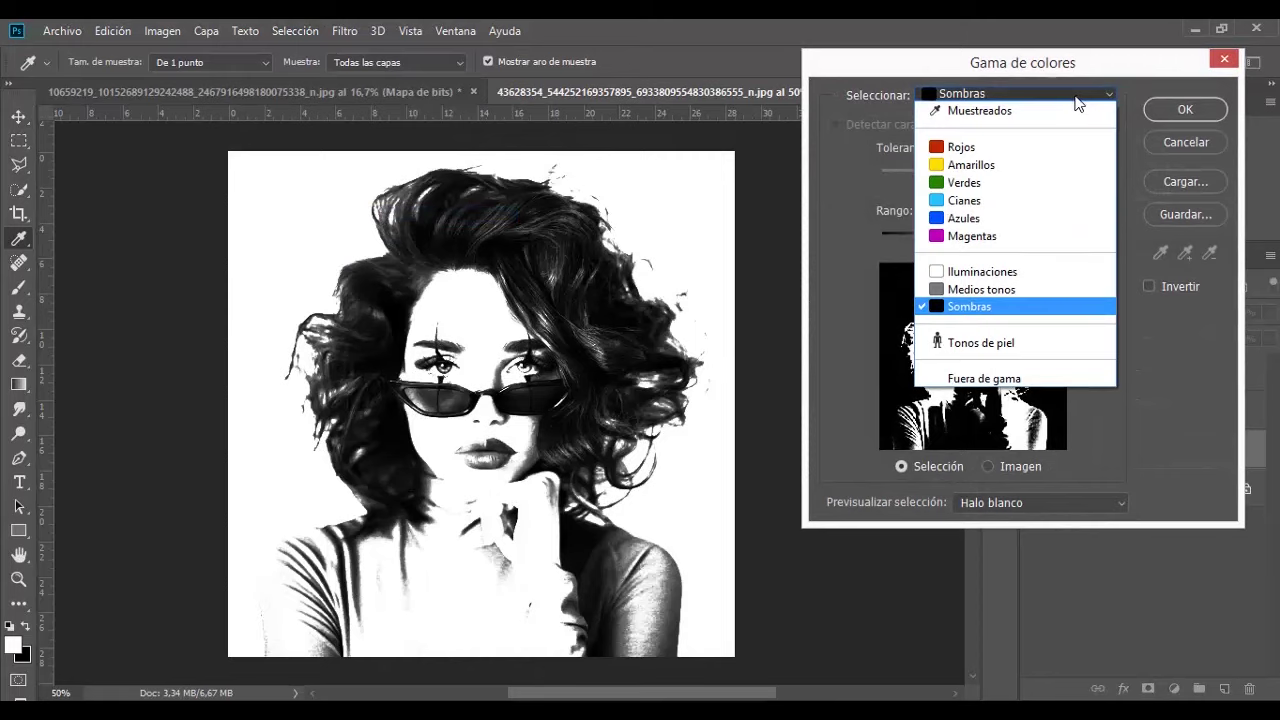
{"action": "left_click", "coordinate": [1063, 304]}
{"action": "mouse_move", "coordinate": [959, 176]}
{"action": "left_mouse_down"}
{"action": "mouse_move", "coordinate": [974, 187]}
{"action": "mouse_move", "coordinate": [962, 187]}
{"action": "left_mouse_up"}
{"action": "mouse_move", "coordinate": [958, 240]}
{"action": "left_mouse_down"}
{"action": "mouse_move", "coordinate": [985, 248]}
{"action": "mouse_move", "coordinate": [955, 254]}
{"action": "left_mouse_up"}
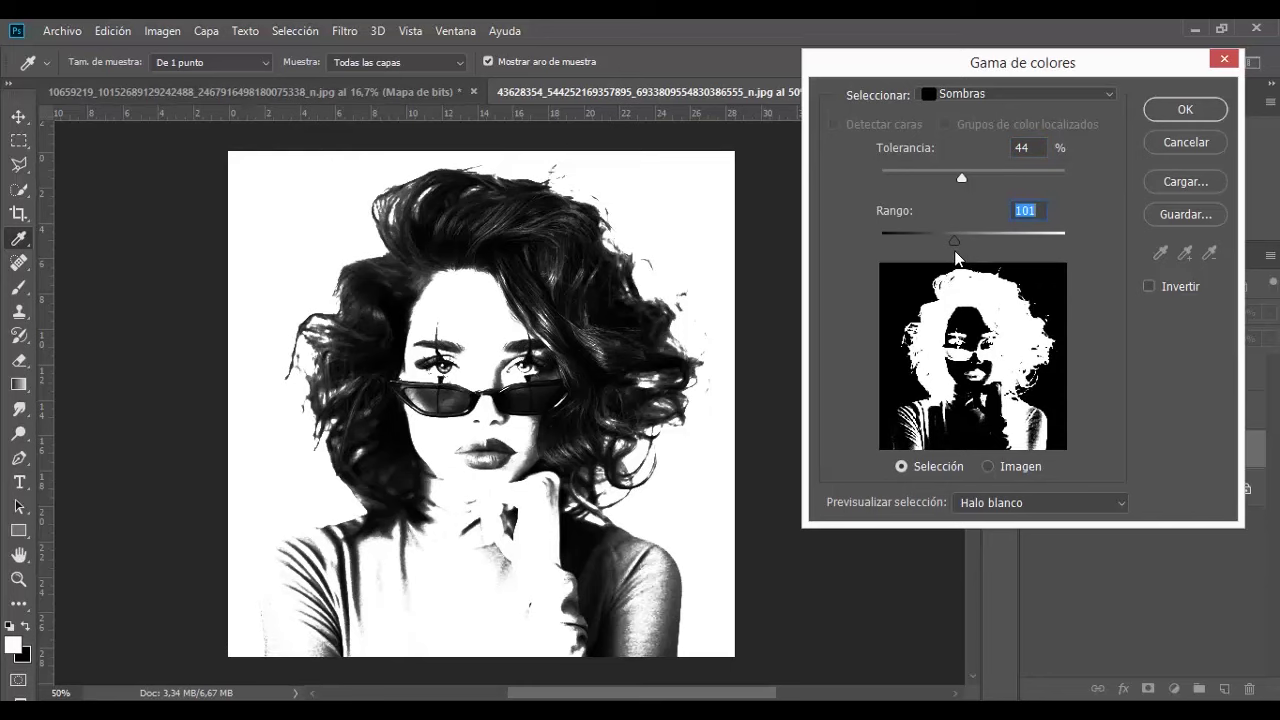
{"action": "left_click", "coordinate": [1172, 113]}
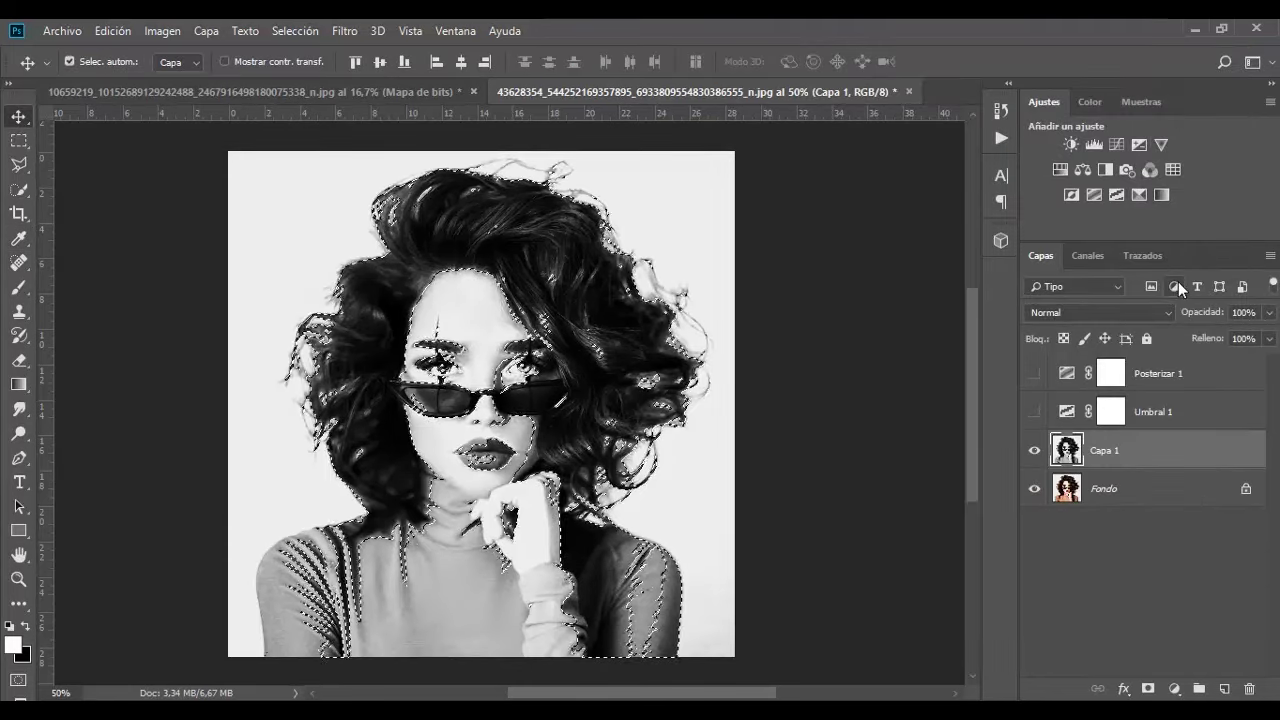
Step: Copy the shadow selection to new layer Capa 2 and hide Capa 1 and Fondo
{"action": "key", "text": "ctrl+j"}
{"action": "left_click", "coordinate": [1035, 488]}
{"action": "left_click", "coordinate": [1035, 527]}
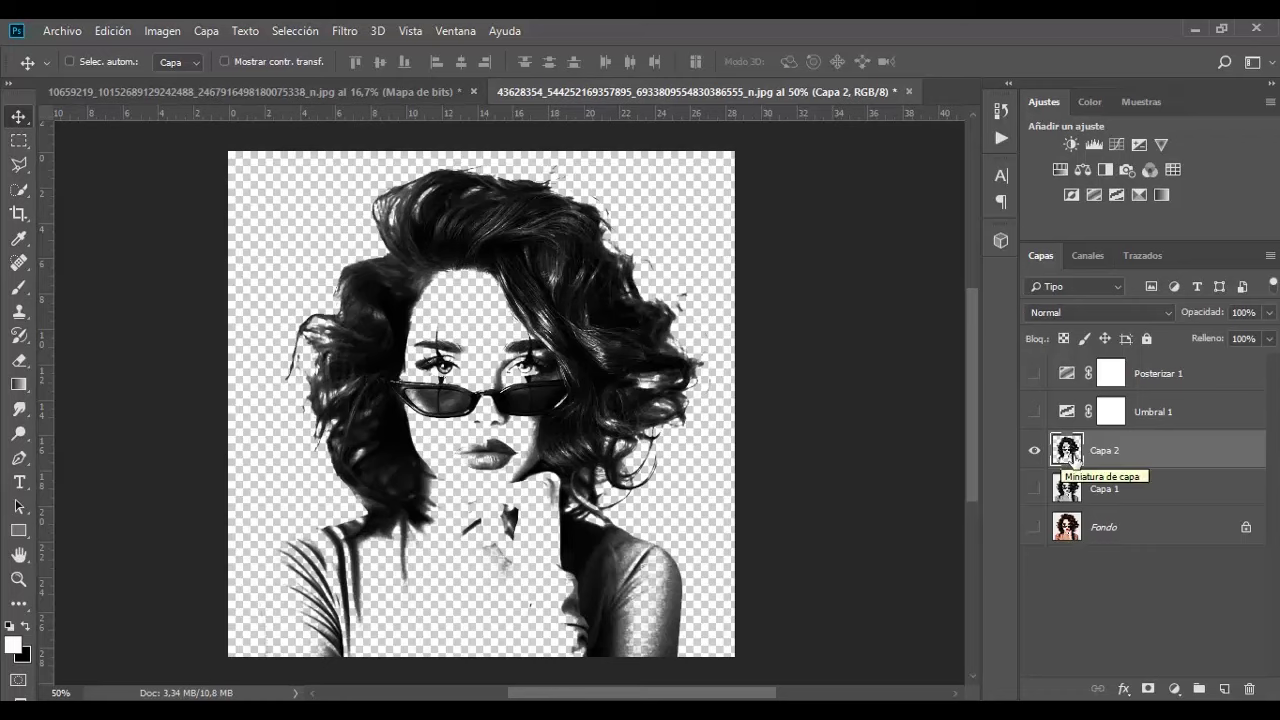
{"action": "key", "text": "ctrl"}
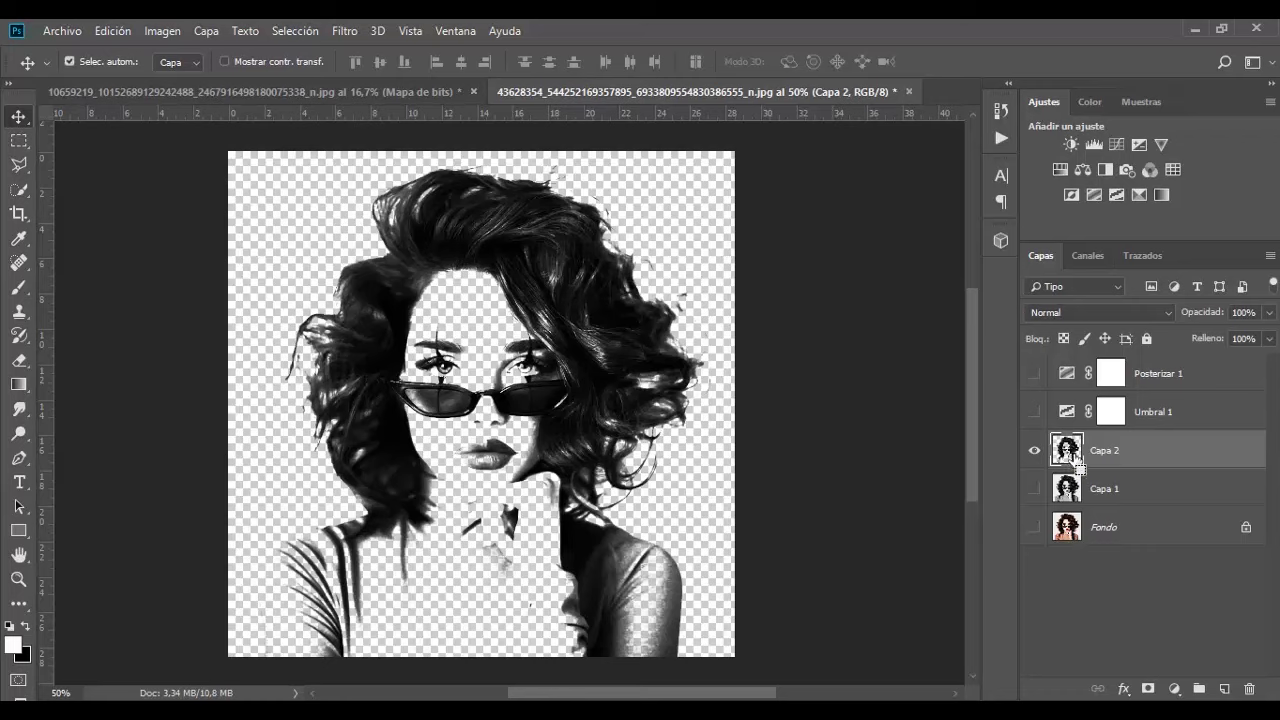
Step: Load Capa 2's pixels as a selection and brush them solid black
{"action": "left_click", "coordinate": [1068, 450], "text": "ctrl"}
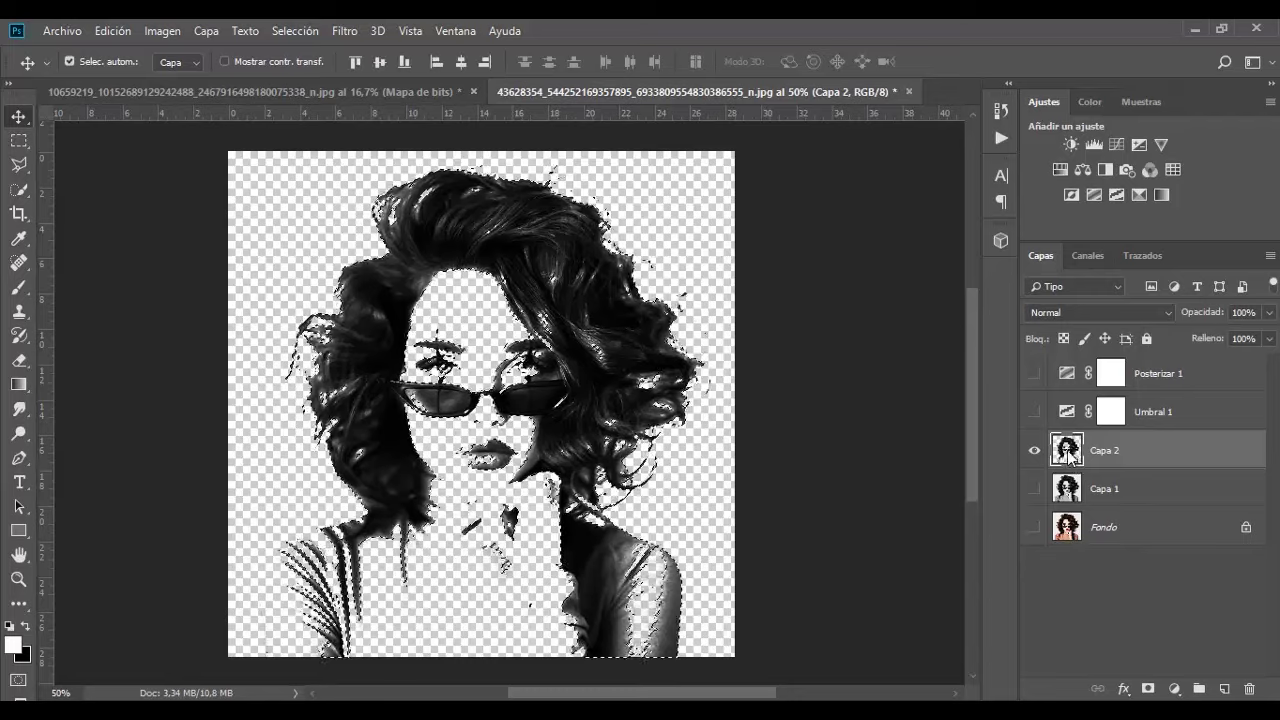
{"action": "key", "text": "b"}
{"action": "key", "text": "x"}
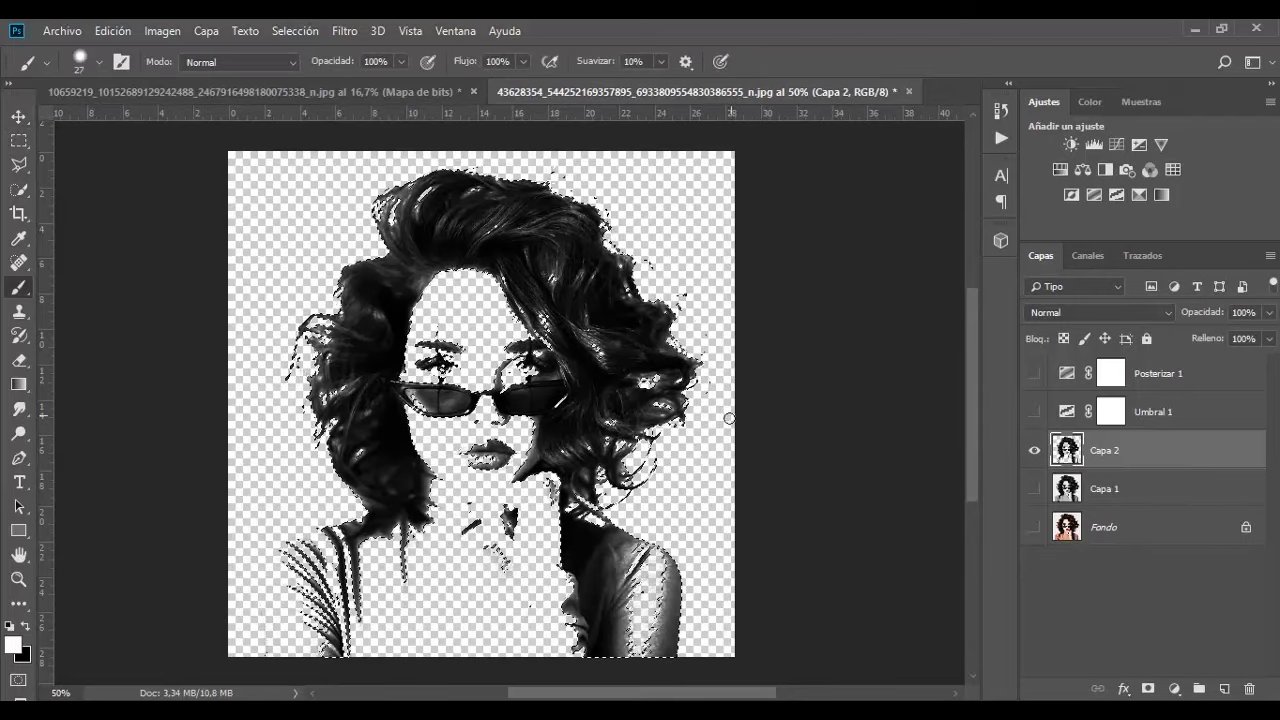
{"action": "left_click_drag", "start_coordinate": [603, 238], "coordinate": [425, 279]}
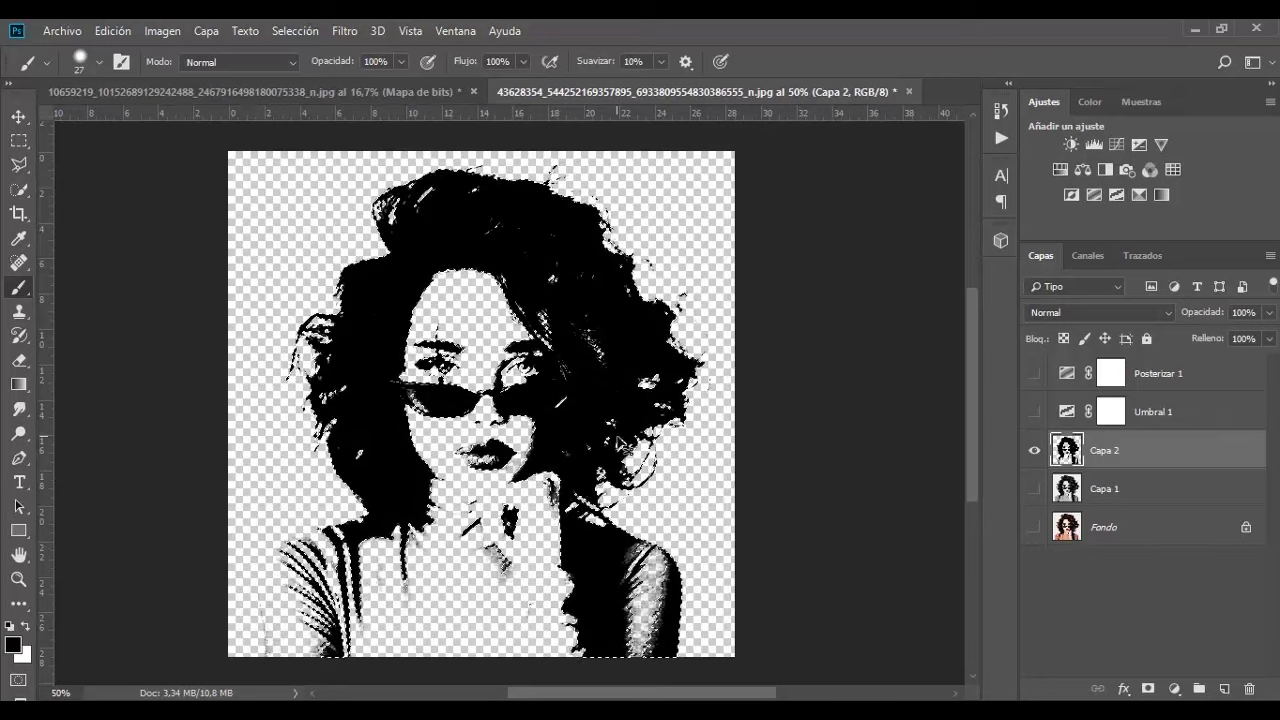
{"action": "key", "text": "v"}
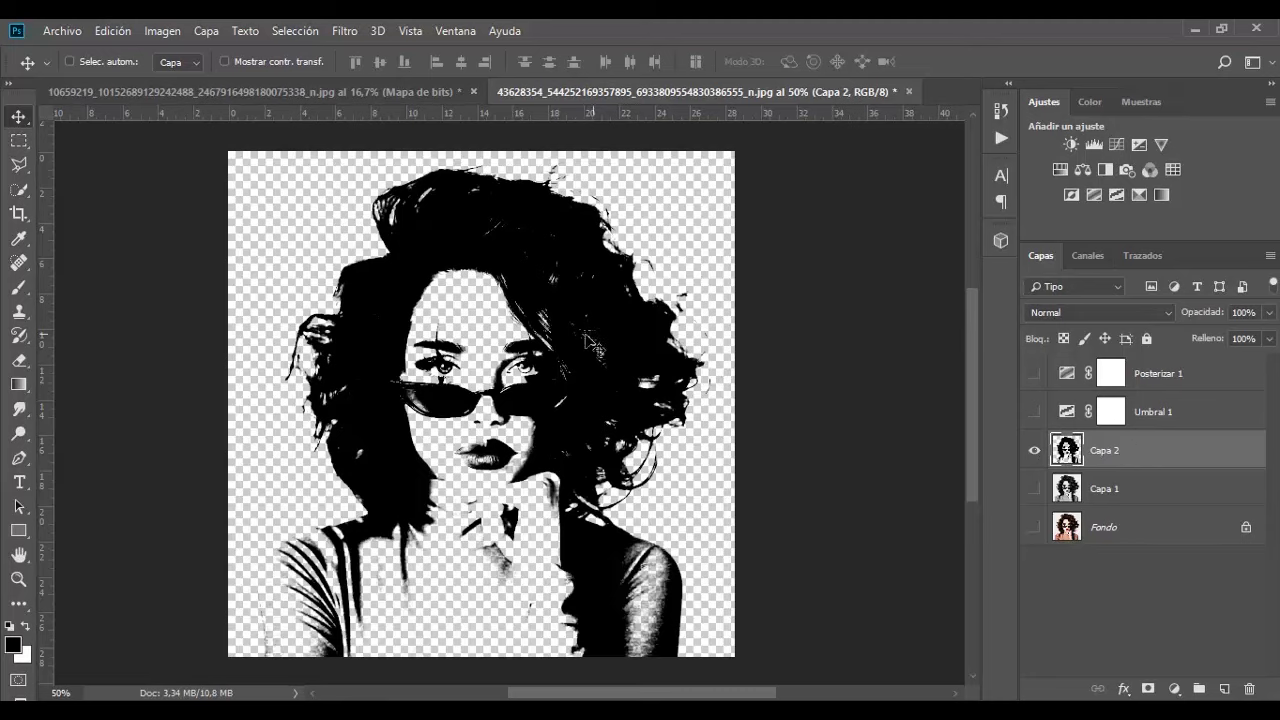
Step: Zoom in and pan around the Capa 2 stencil to inspect it
{"action": "key", "text": "z"}
{"action": "left_click", "coordinate": [530, 258]}
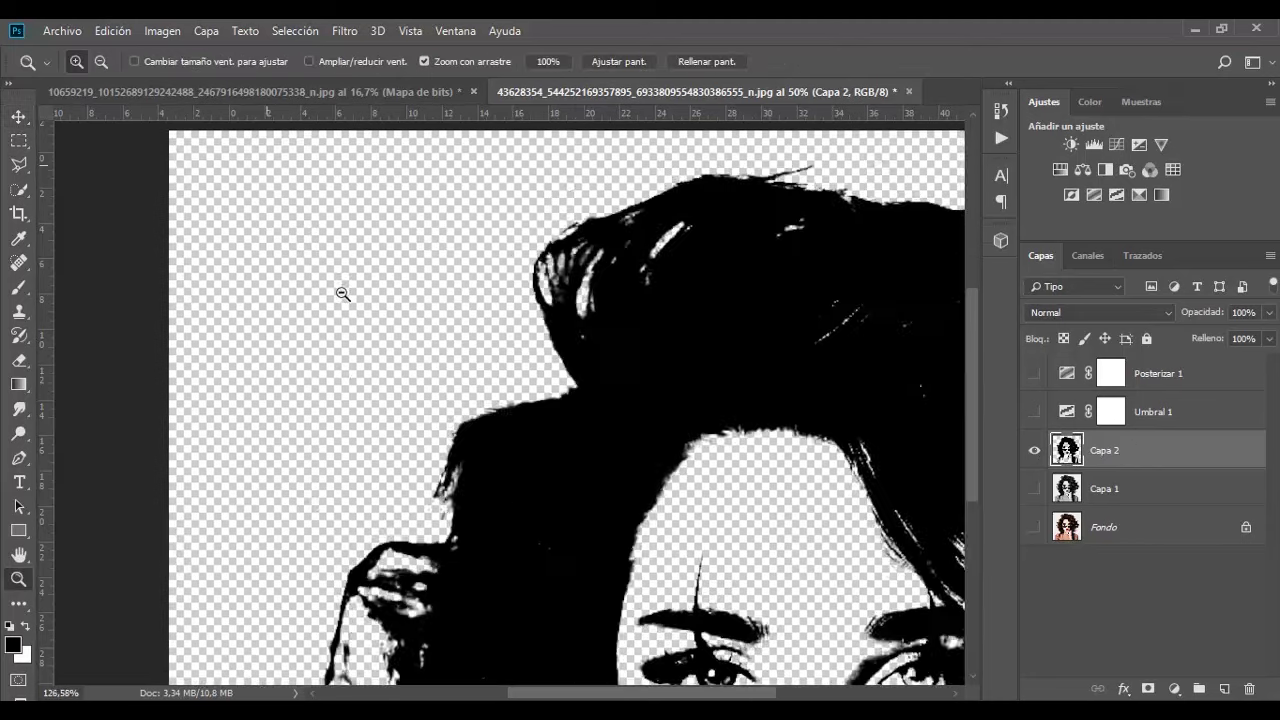
{"action": "left_click_drag", "start_coordinate": [337, 289], "coordinate": [314, 243]}
{"action": "left_click_drag", "start_coordinate": [586, 397], "coordinate": [493, 313]}
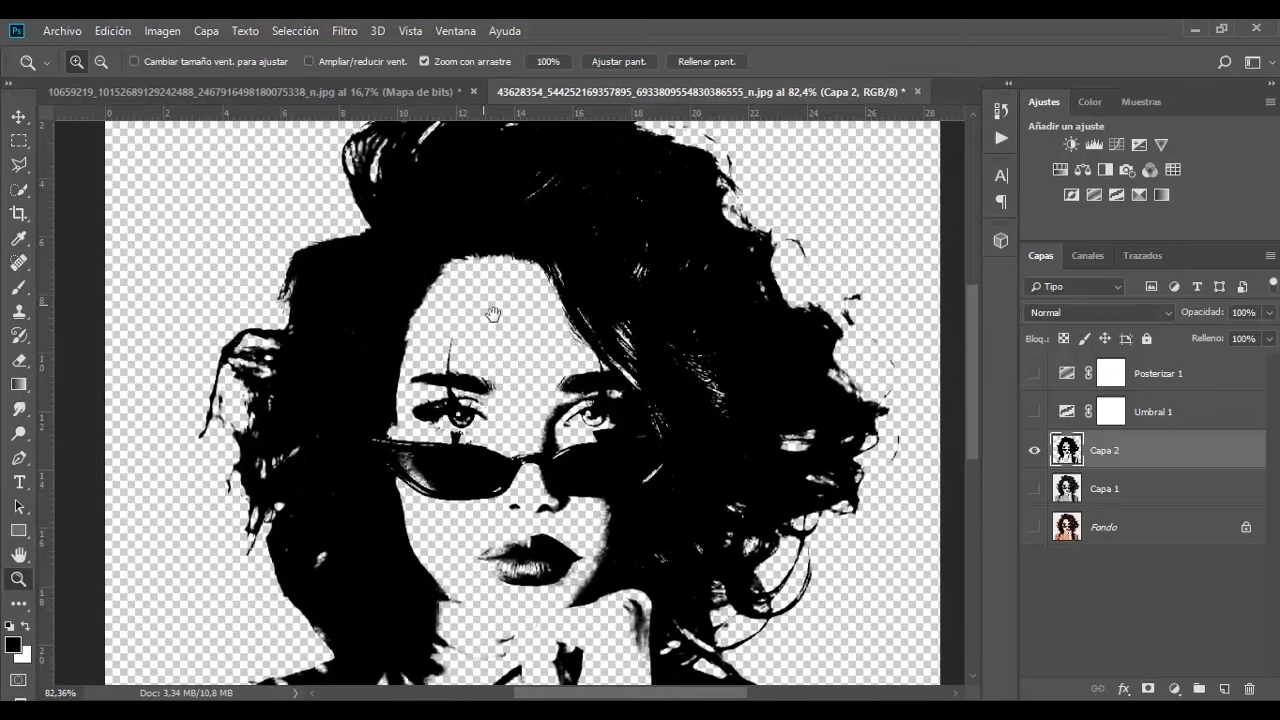
{"action": "key", "text": "v"}
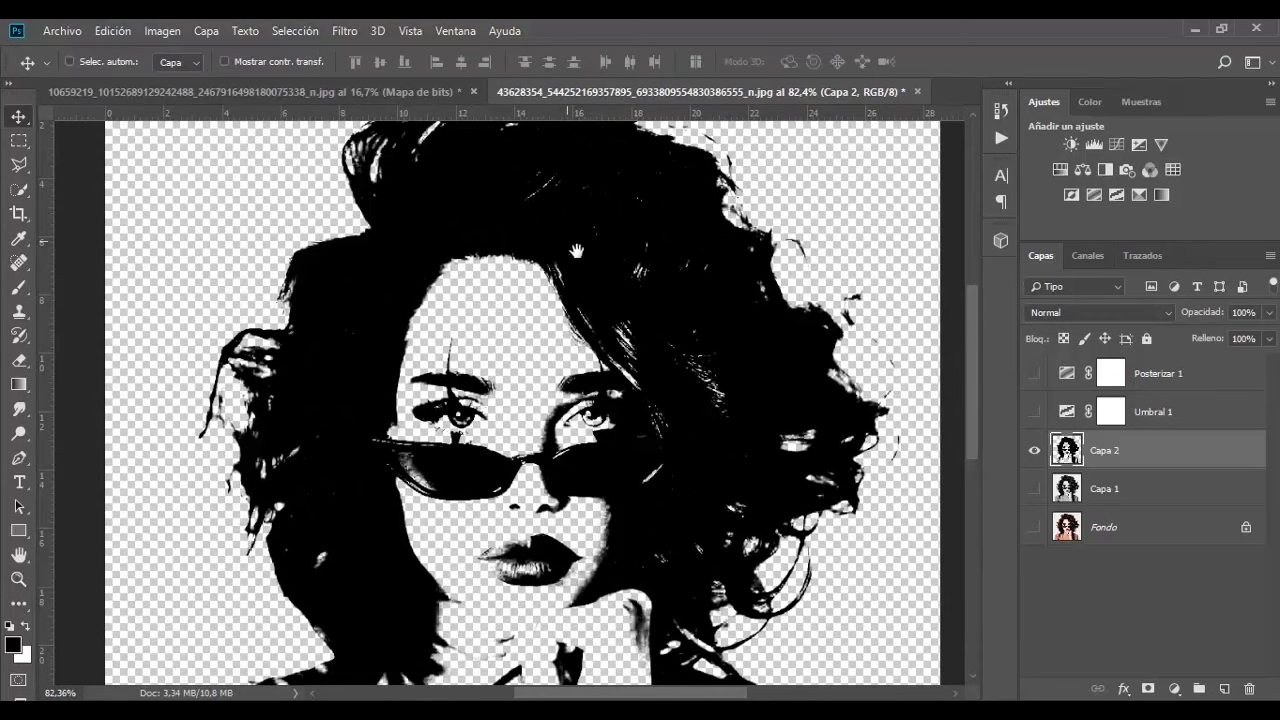
{"action": "left_click_drag", "start_coordinate": [575, 298], "coordinate": [600, 335]}
{"action": "mouse_move", "coordinate": [723, 395]}
{"action": "left_mouse_down"}
{"action": "mouse_move", "coordinate": [623, 340]}
{"action": "mouse_move", "coordinate": [681, 365]}
{"action": "left_mouse_up"}
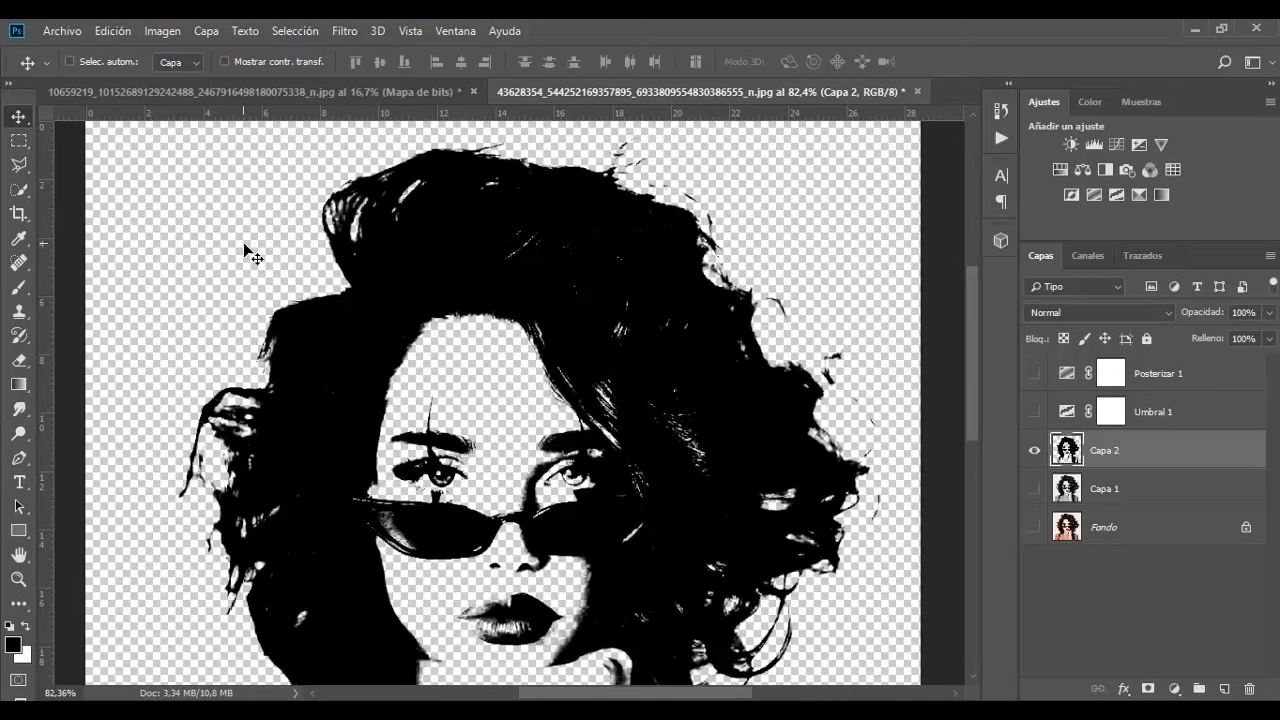
{"action": "left_click_drag", "start_coordinate": [243, 242], "coordinate": [291, 282]}
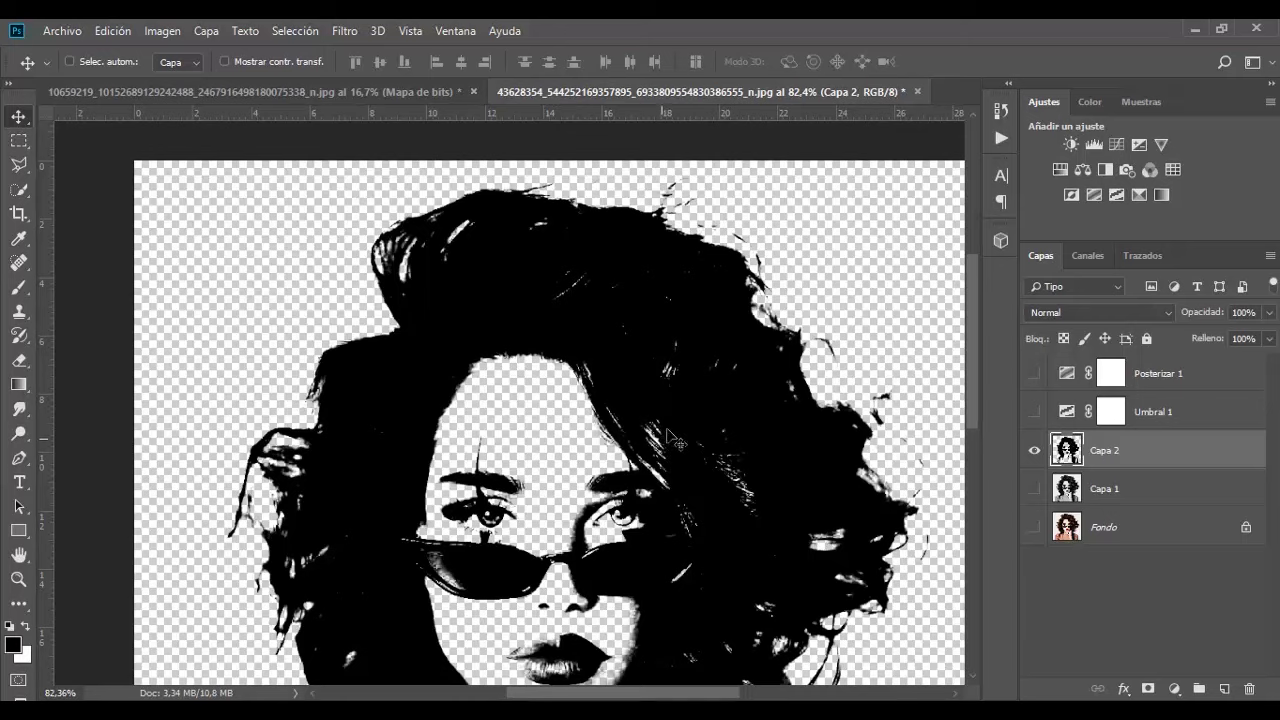
{"action": "left_click_drag", "start_coordinate": [662, 436], "coordinate": [595, 398]}
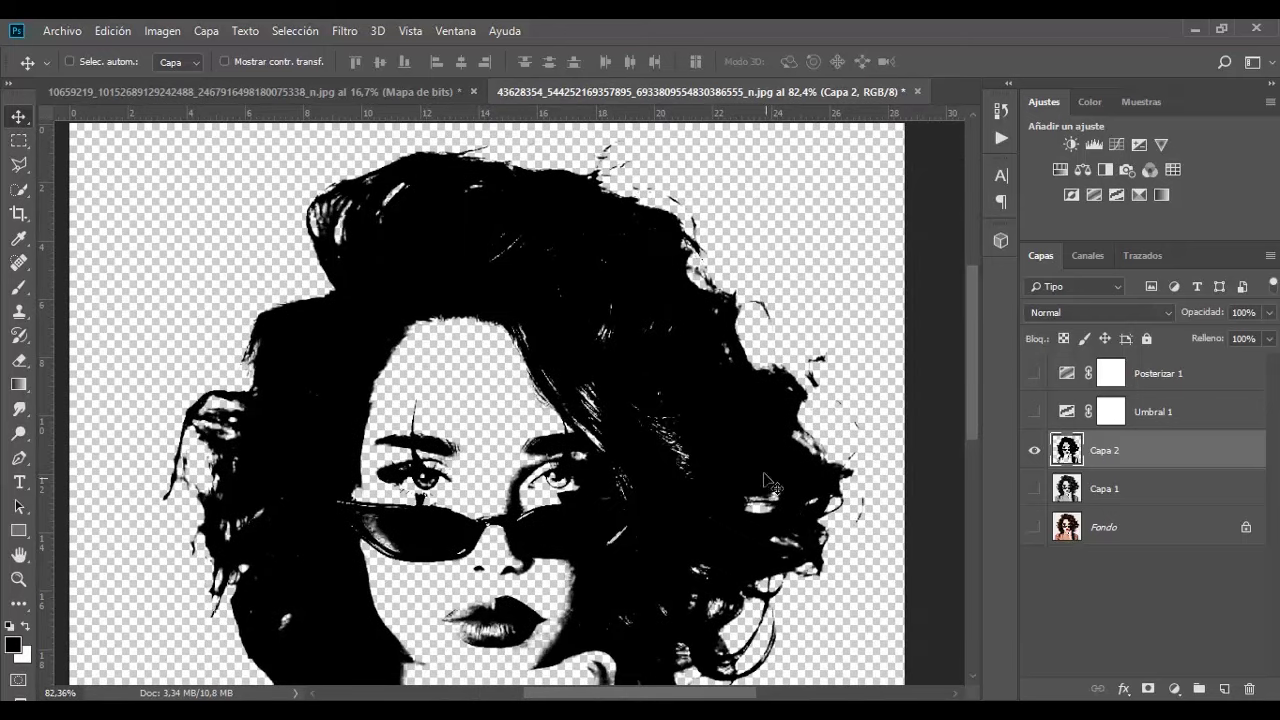
{"action": "scroll", "coordinate": [484, 387], "scroll_direction": "left", "scroll_amount": 3}
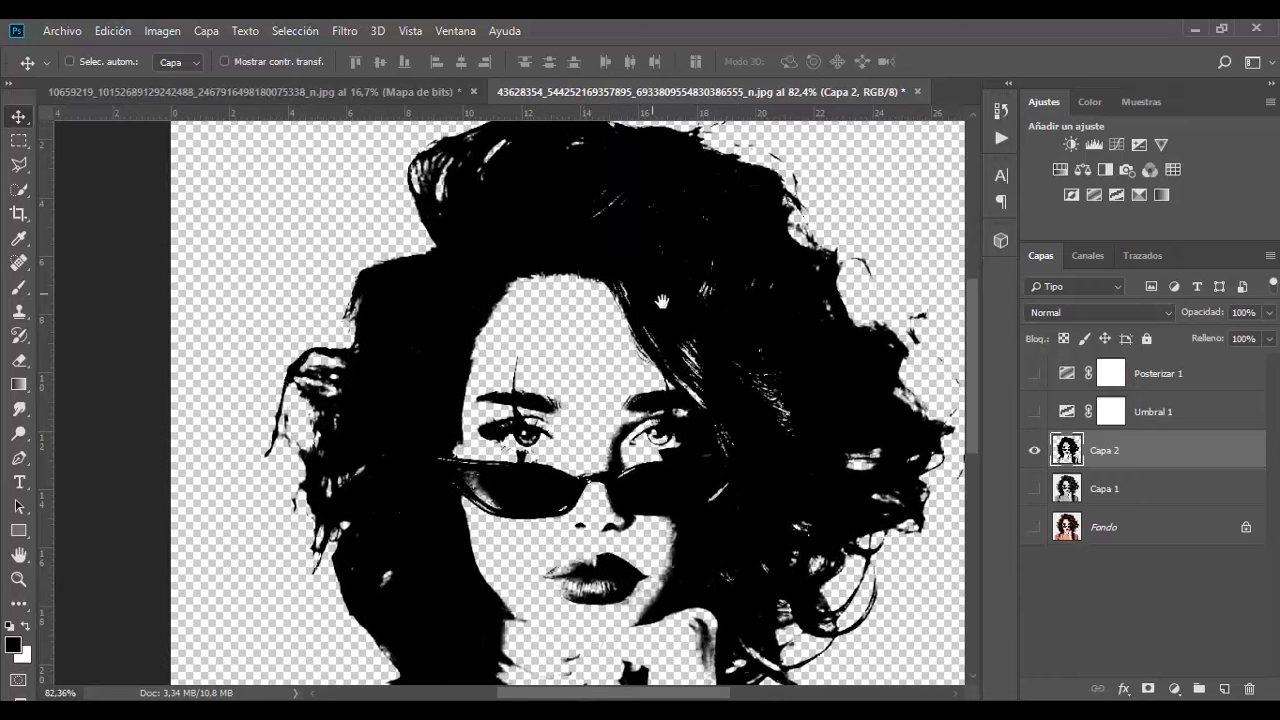
{"action": "scroll", "coordinate": [460, 300], "scroll_direction": "up", "scroll_amount": 1}
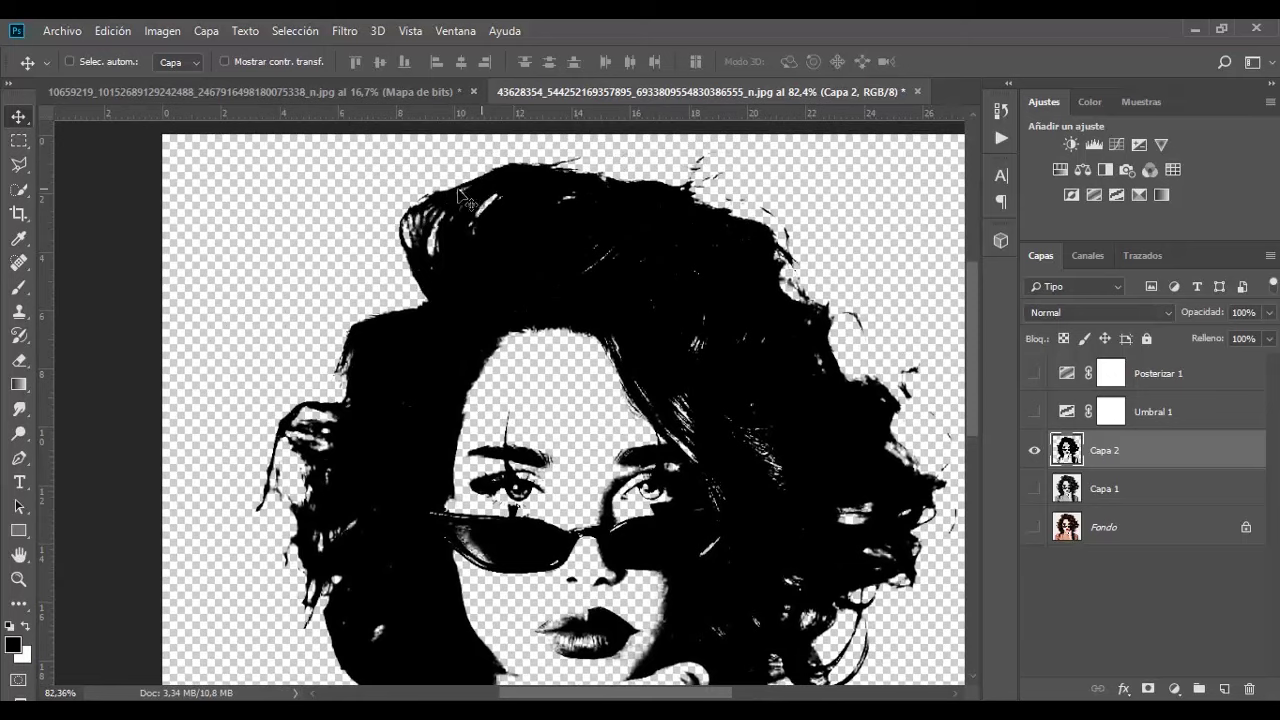
{"action": "scroll", "coordinate": [535, 300], "scroll_direction": "down", "scroll_amount": 2}
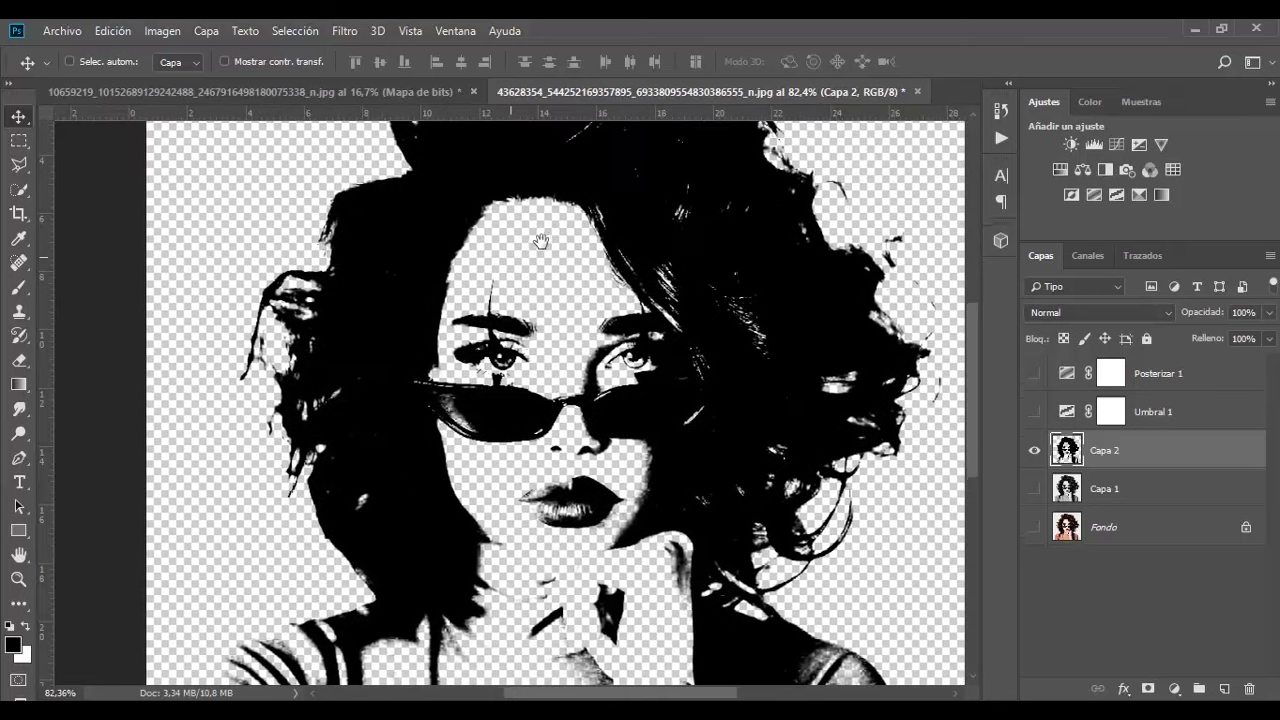
{"action": "scroll", "coordinate": [577, 280], "scroll_direction": "down", "scroll_amount": 2}
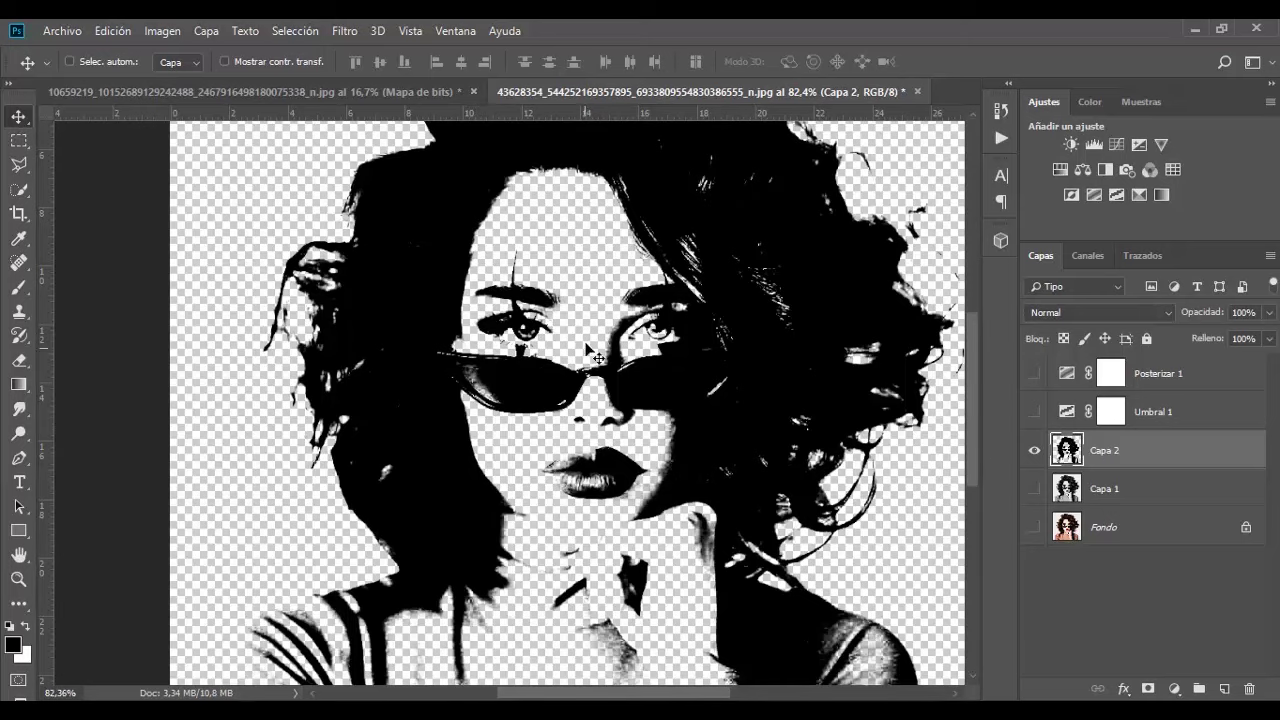
{"action": "scroll", "coordinate": [548, 240], "scroll_direction": "up", "scroll_amount": 2}
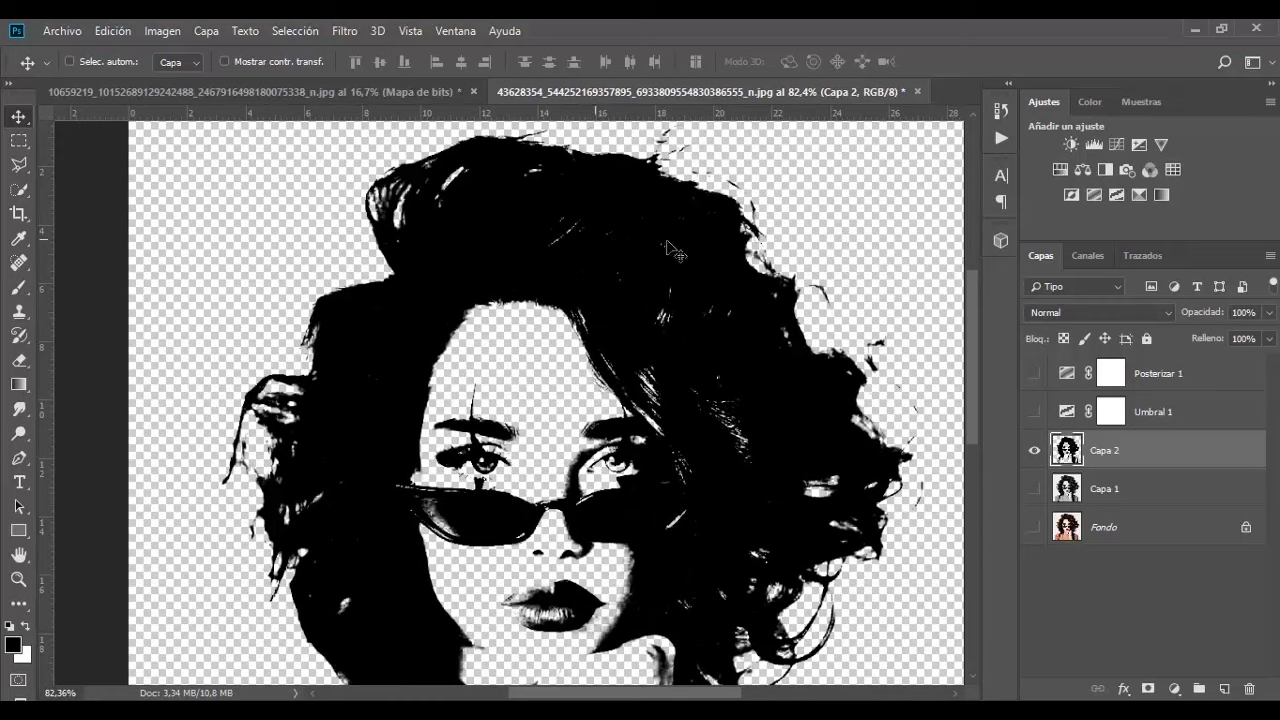
{"action": "scroll", "coordinate": [545, 303], "scroll_direction": "down", "scroll_amount": 2}
Step: Zoom in on the left eye and set the Eraser brush to size 2
{"action": "key", "text": "z"}
{"action": "mouse_move", "coordinate": [445, 285]}
{"action": "left_mouse_down"}
{"action": "mouse_move", "coordinate": [557, 322]}
{"action": "mouse_move", "coordinate": [476, 233]}
{"action": "left_mouse_up"}
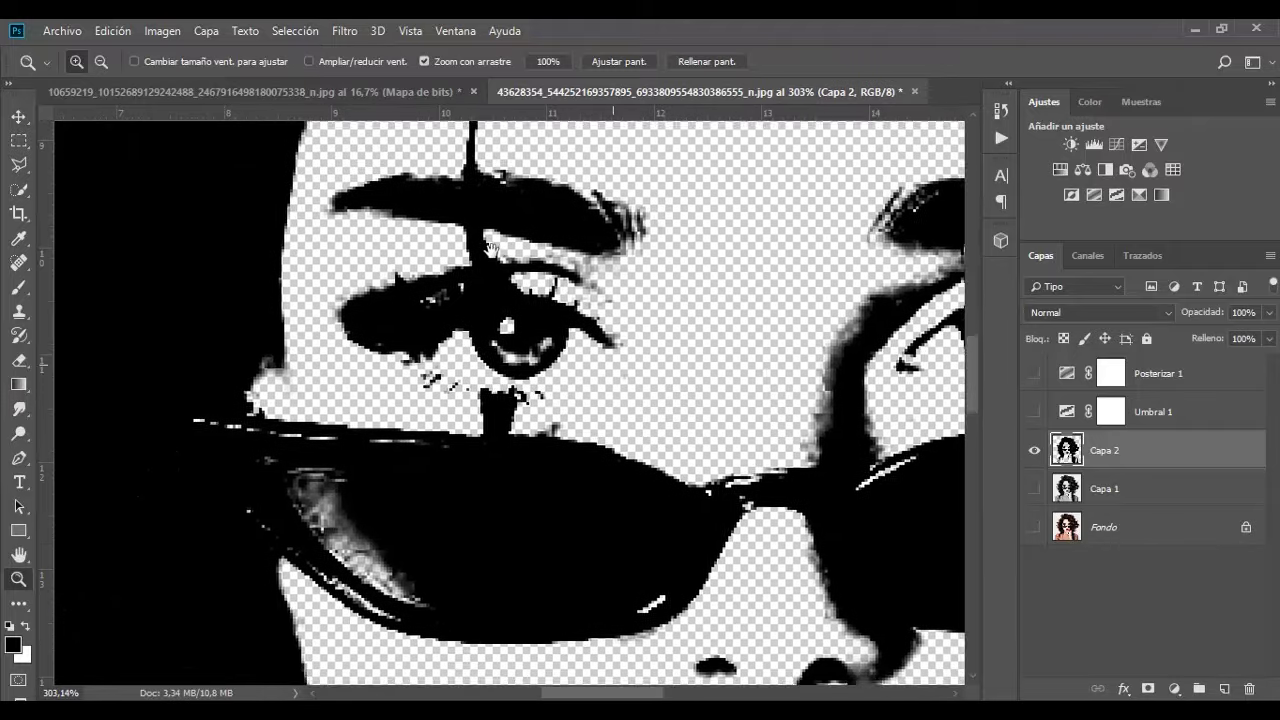
{"action": "key", "text": "v"}
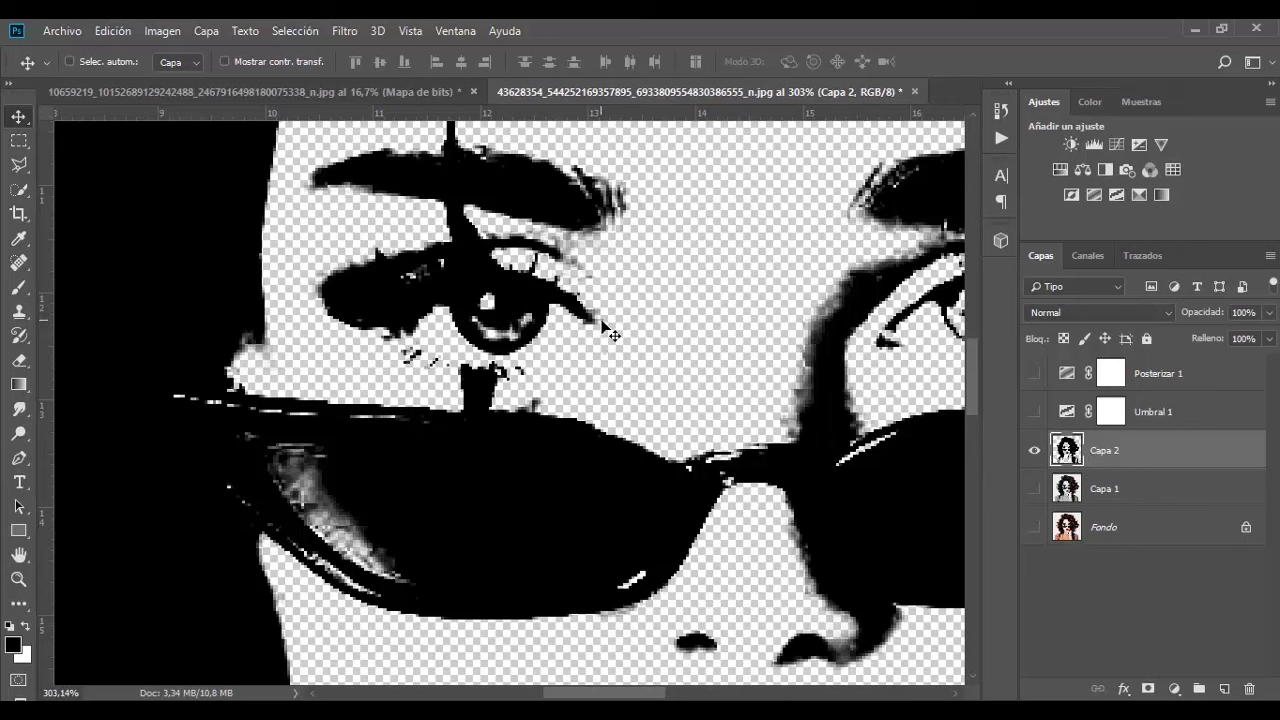
{"action": "key", "text": "e"}
{"action": "mouse_move", "coordinate": [478, 217]}
{"action": "left_mouse_down"}
{"action": "mouse_move", "coordinate": [513, 331]}
{"action": "mouse_move", "coordinate": [537, 327]}
{"action": "mouse_move", "coordinate": [546, 347]}
{"action": "left_mouse_up"}
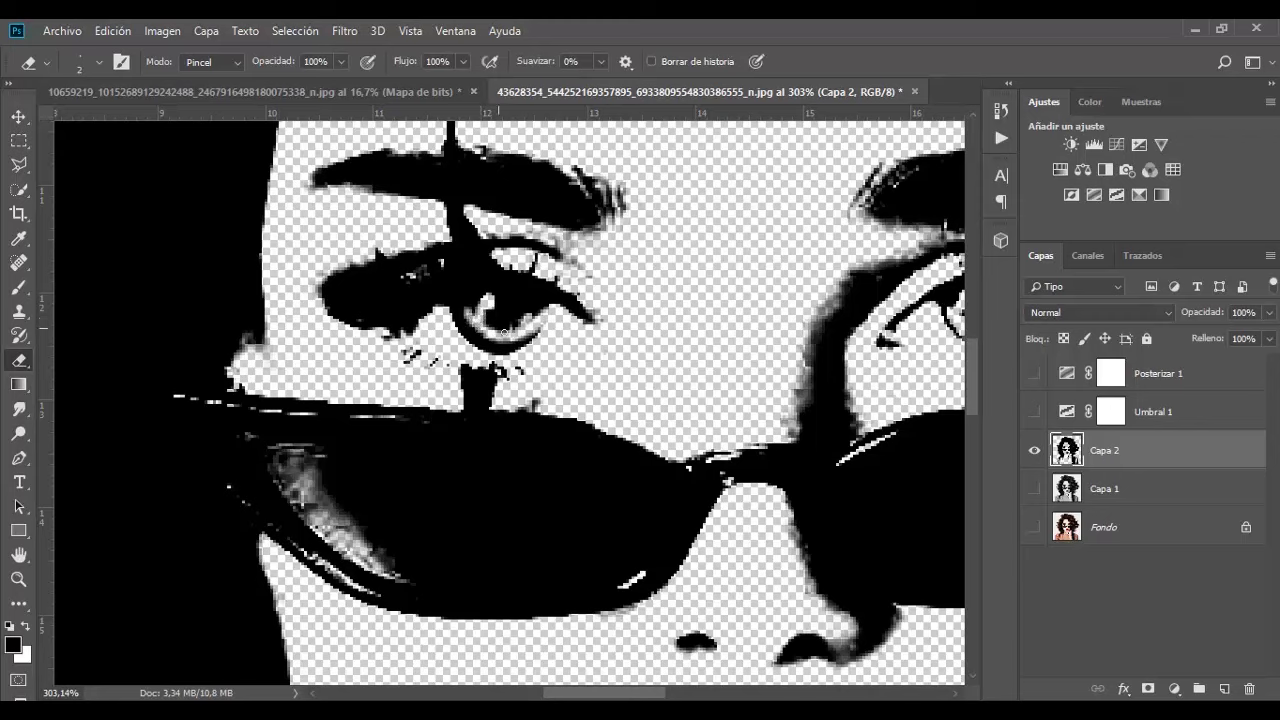
Step: Erase stray black pixels near the left eye, along the cheek edge and eyebrow
{"action": "scroll", "coordinate": [495, 305], "scroll_direction": "left", "scroll_amount": 2}
{"action": "scroll", "coordinate": [495, 305], "scroll_direction": "up", "scroll_amount": 1}
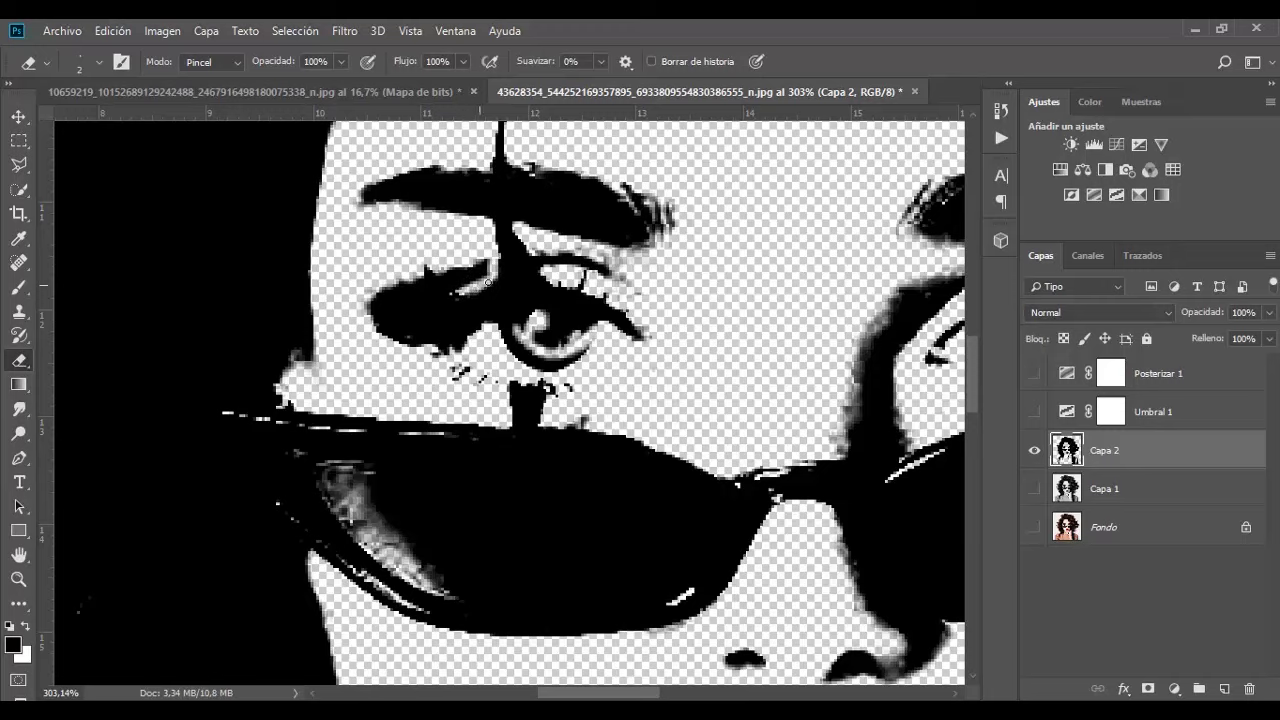
{"action": "left_click_drag", "start_coordinate": [470, 292], "coordinate": [474, 288]}
{"action": "left_click_drag", "start_coordinate": [676, 278], "coordinate": [219, 298]}
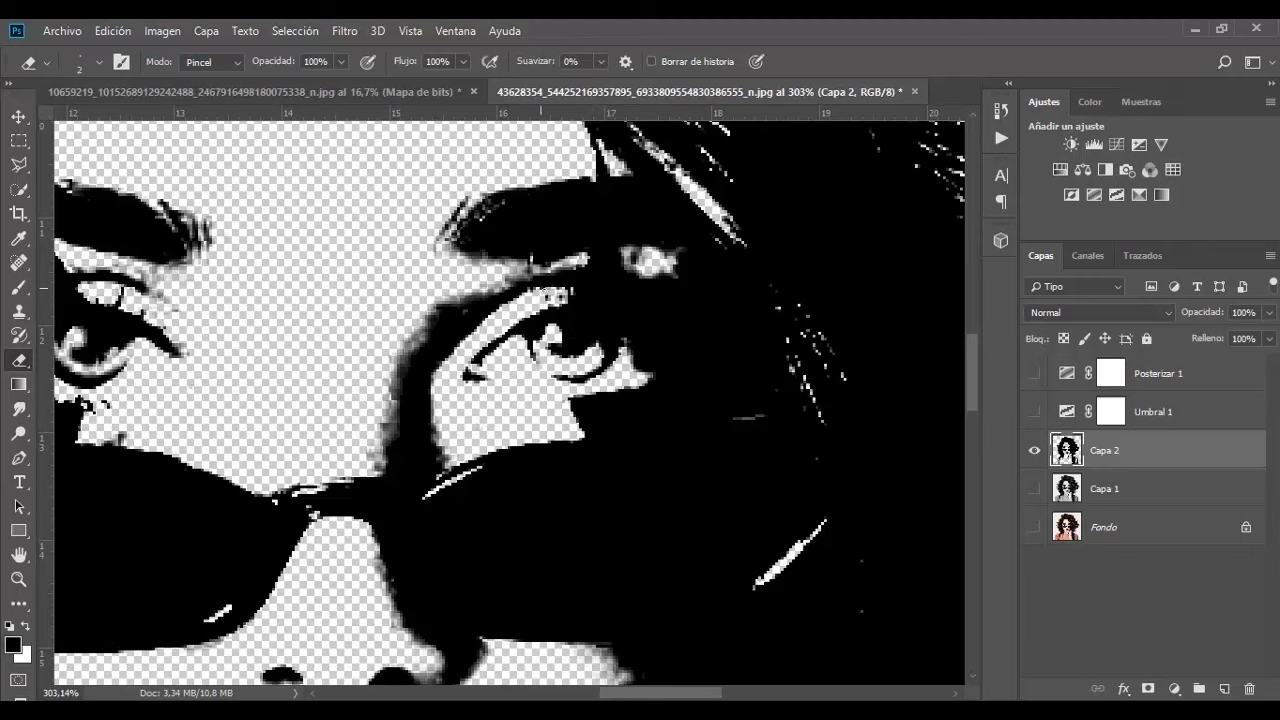
{"action": "left_click_drag", "start_coordinate": [558, 292], "coordinate": [603, 302]}
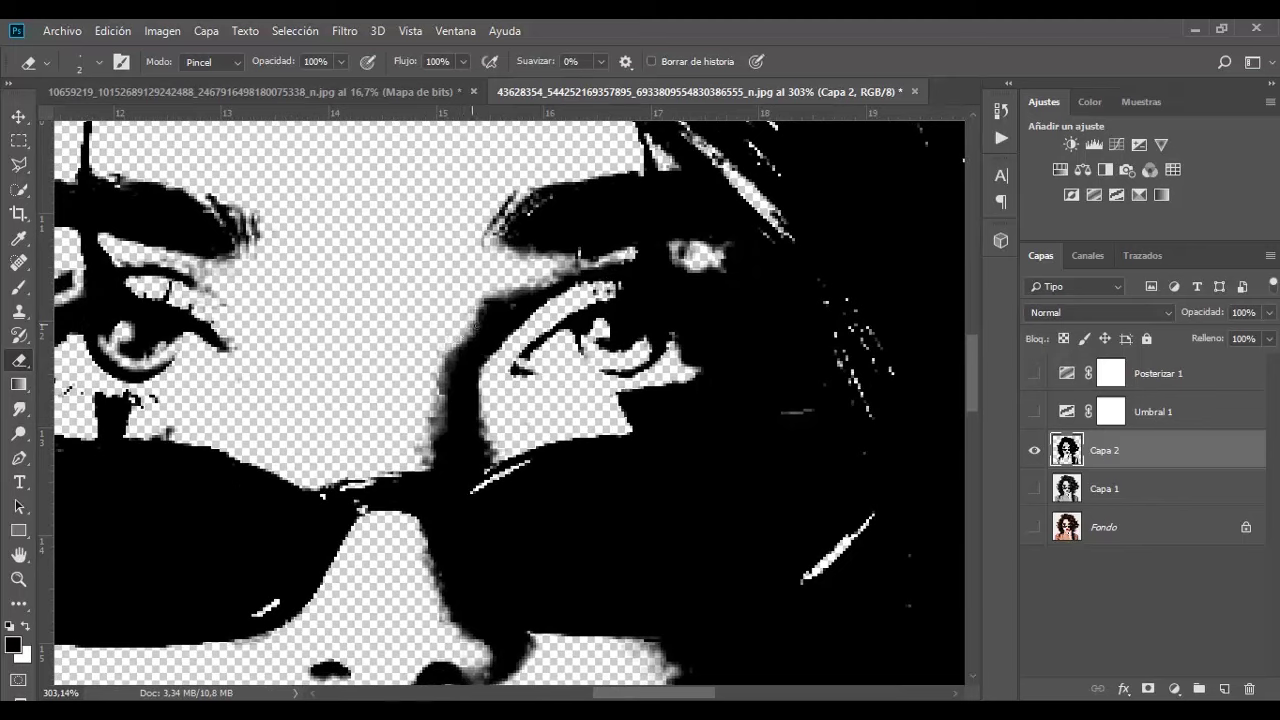
{"action": "left_click_drag", "start_coordinate": [443, 383], "coordinate": [445, 372]}
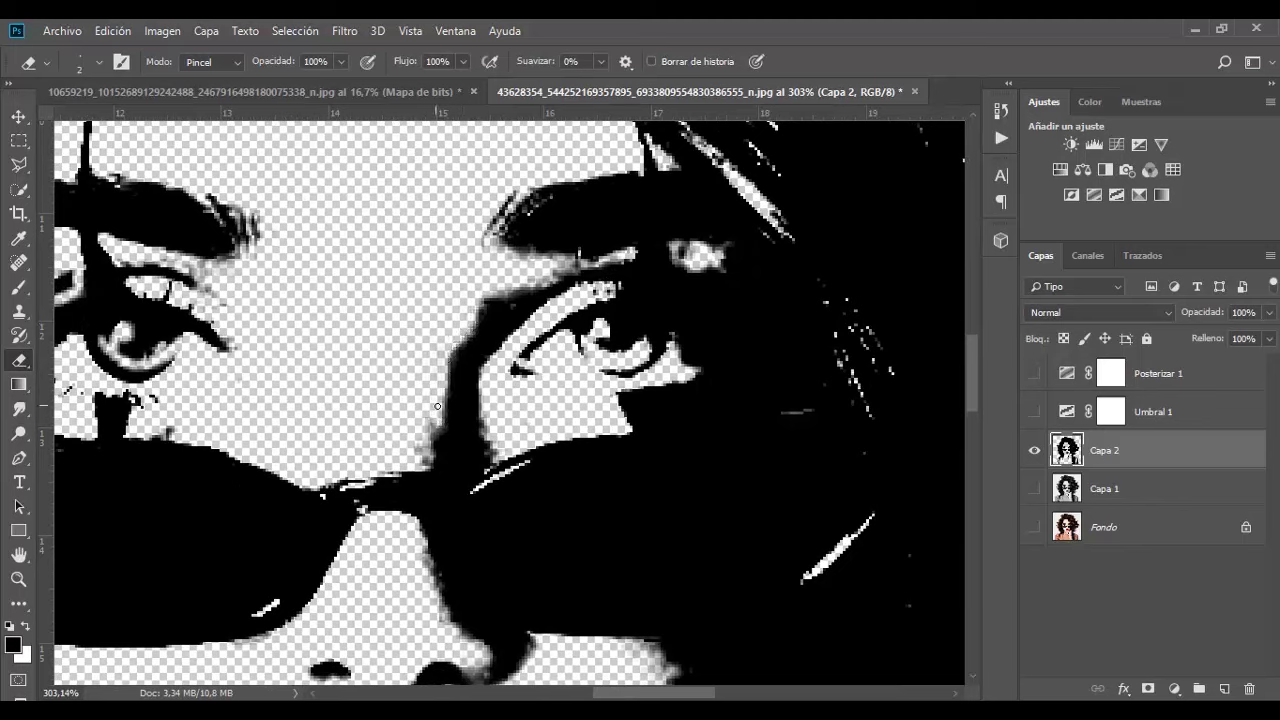
{"action": "mouse_move", "coordinate": [590, 288]}
{"action": "left_mouse_down"}
{"action": "mouse_move", "coordinate": [532, 298]}
{"action": "mouse_move", "coordinate": [556, 300]}
{"action": "mouse_move", "coordinate": [566, 272]}
{"action": "left_mouse_up"}
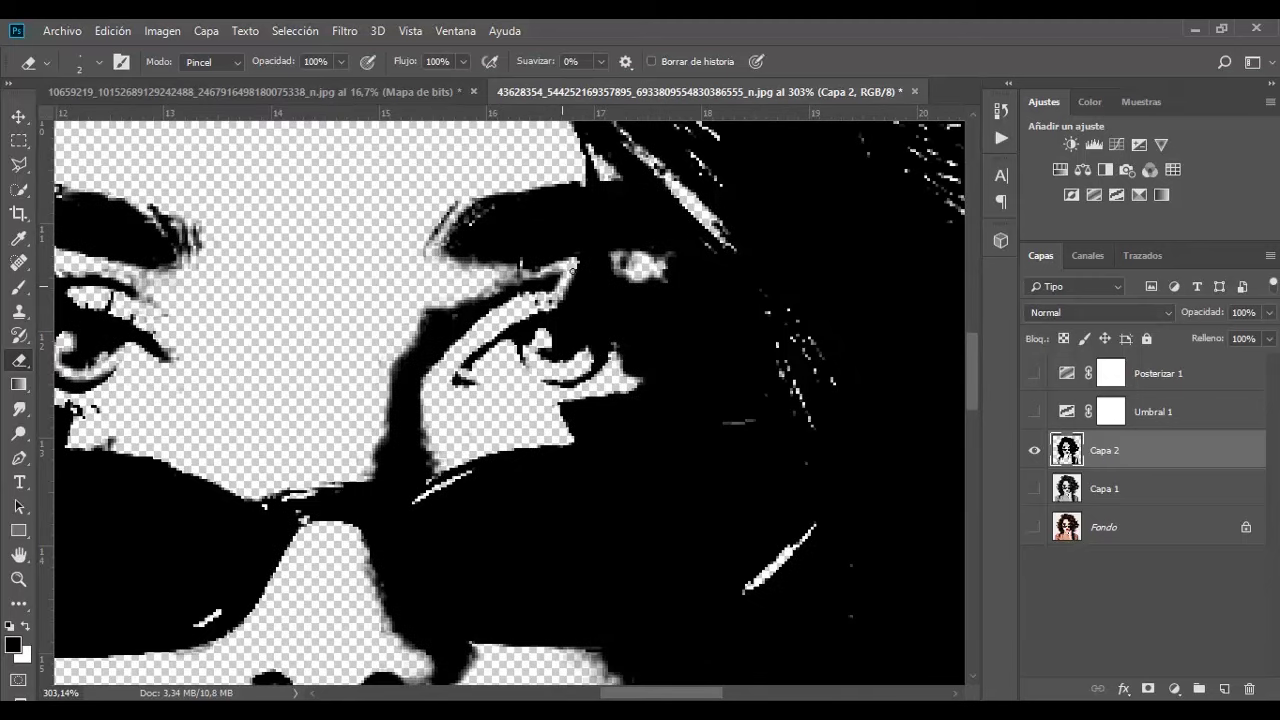
{"action": "left_click_drag", "start_coordinate": [597, 264], "coordinate": [637, 262]}
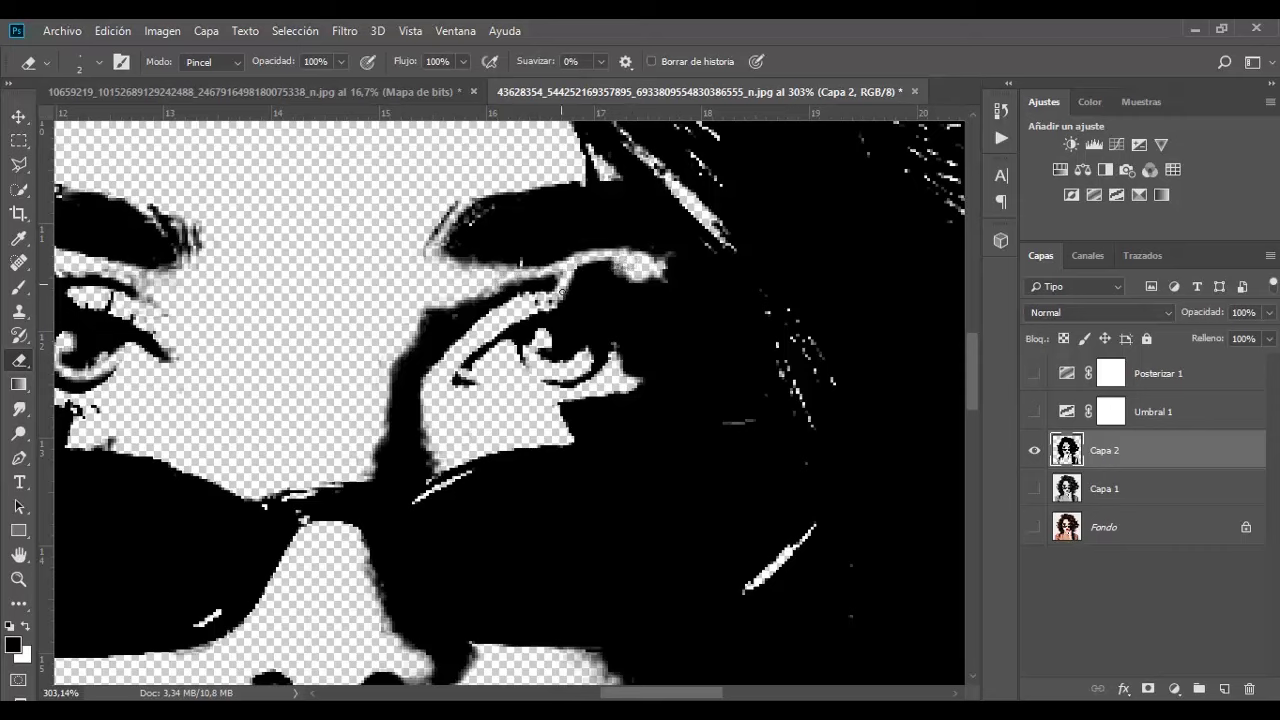
Step: Widen the white highlight on the left sunglasses lens by erasing along it
{"action": "scroll", "coordinate": [565, 287], "scroll_direction": "down", "scroll_amount": 2}
{"action": "scroll", "coordinate": [521, 386], "scroll_direction": "left", "scroll_amount": 2}
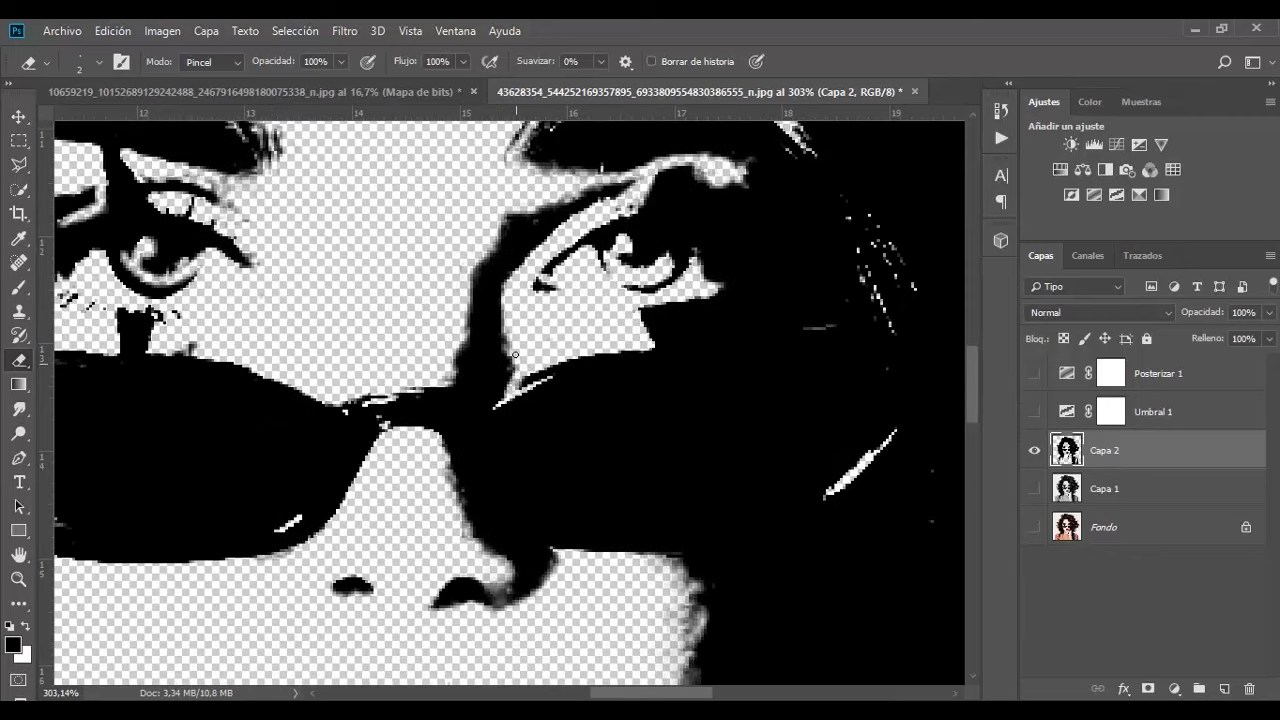
{"action": "scroll", "coordinate": [515, 354], "scroll_direction": "down", "scroll_amount": 1}
{"action": "scroll", "coordinate": [515, 354], "scroll_direction": "left", "scroll_amount": 2}
{"action": "scroll", "coordinate": [752, 322], "scroll_direction": "left", "scroll_amount": 1}
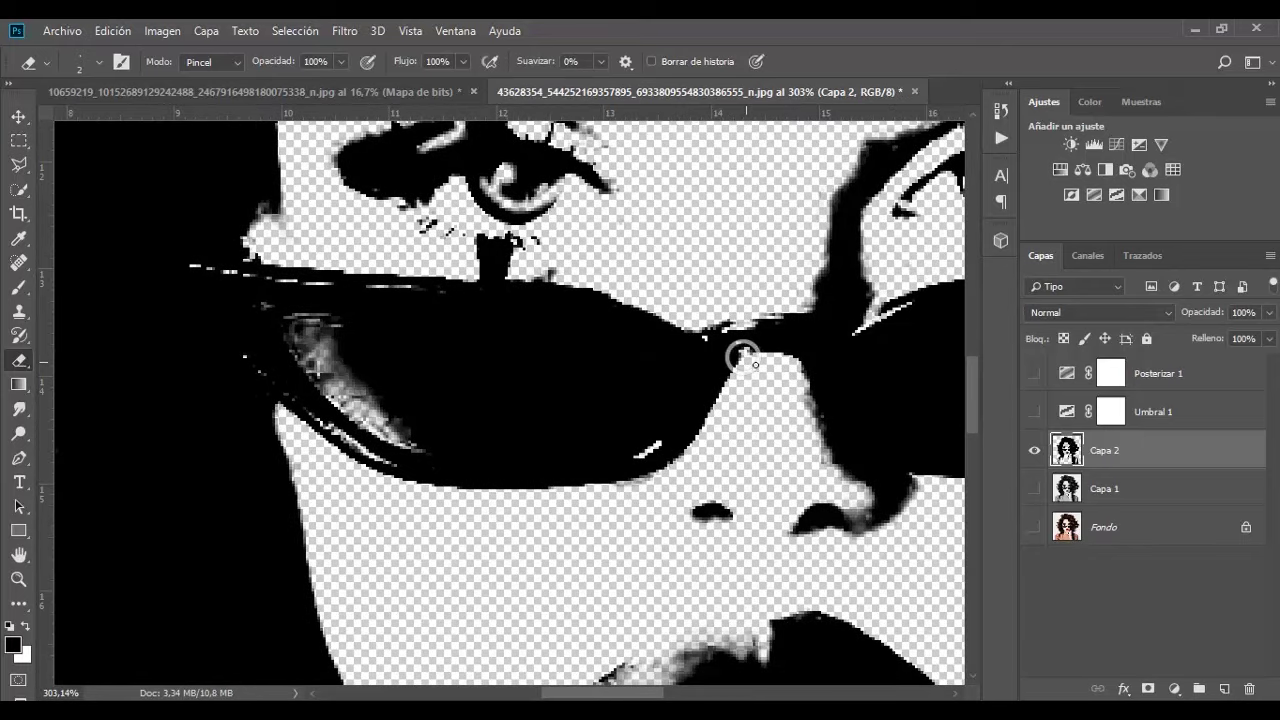
{"action": "scroll", "coordinate": [640, 405], "scroll_direction": "left", "scroll_amount": 2}
{"action": "left_click_drag", "start_coordinate": [431, 405], "coordinate": [438, 356]}
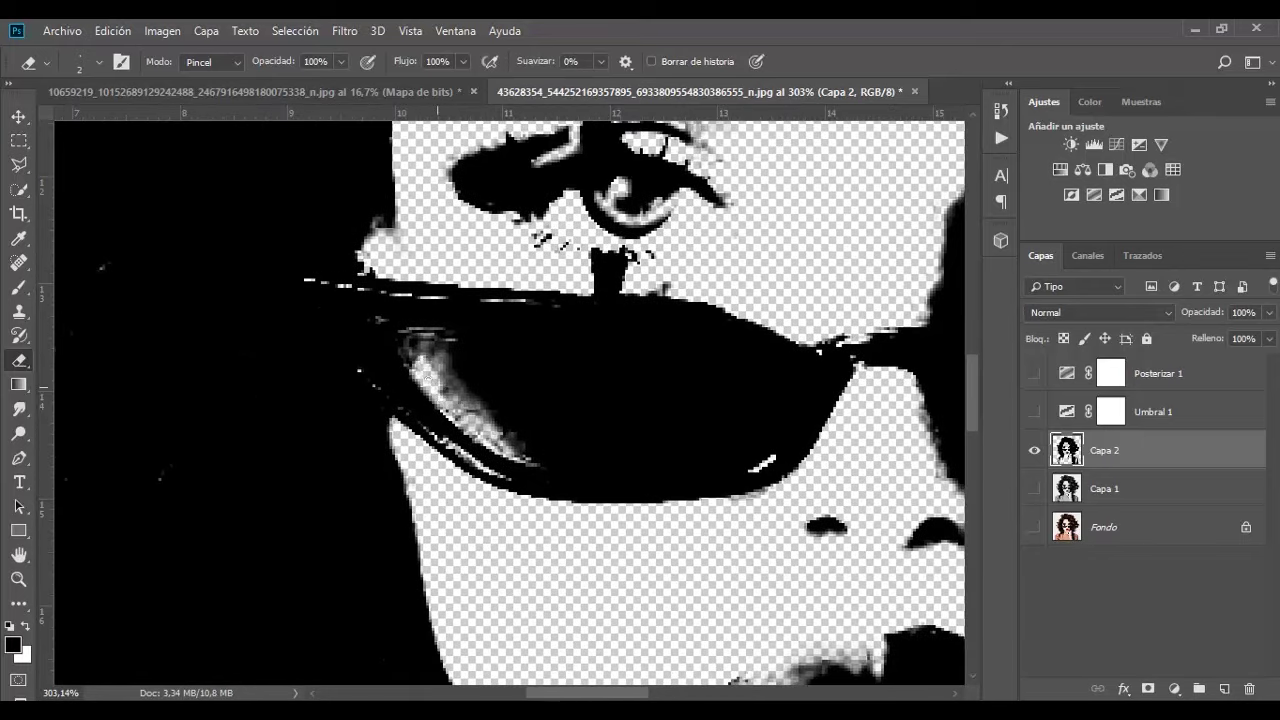
{"action": "mouse_move", "coordinate": [462, 401]}
{"action": "left_mouse_down"}
{"action": "mouse_move", "coordinate": [431, 335]}
{"action": "mouse_move", "coordinate": [464, 449]}
{"action": "left_mouse_up"}
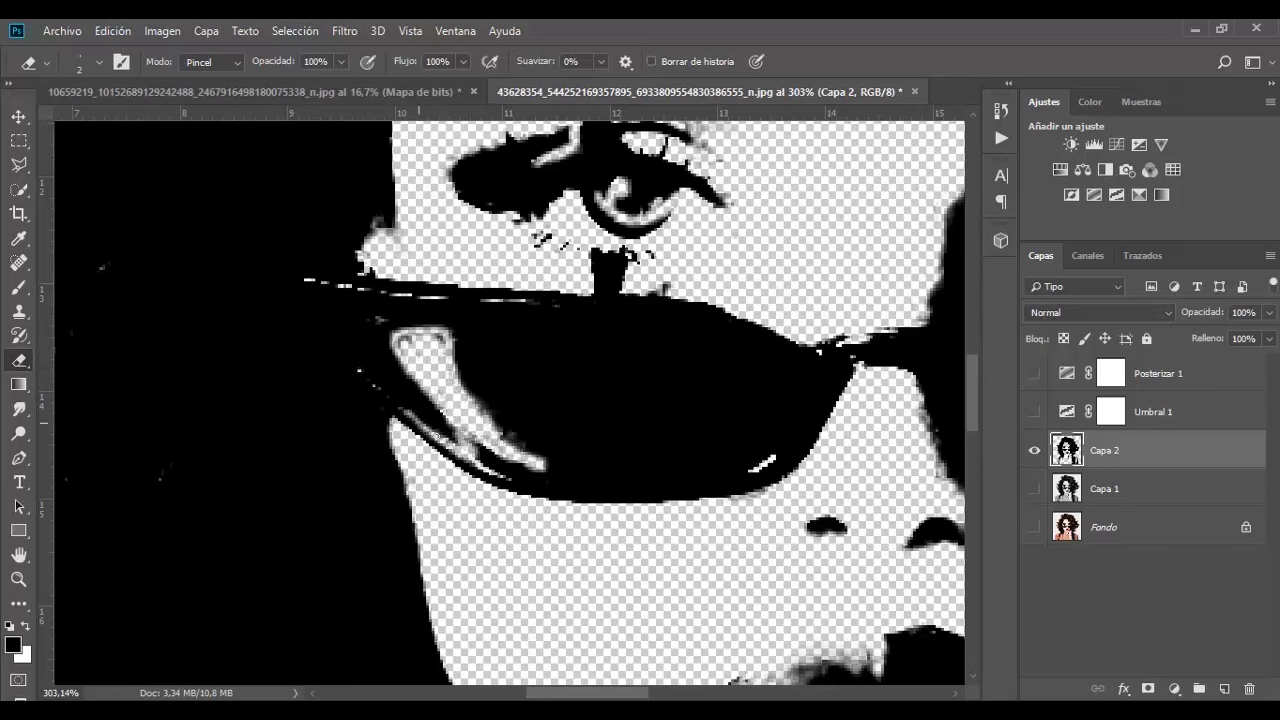
{"action": "left_click_drag", "start_coordinate": [481, 461], "coordinate": [462, 462]}
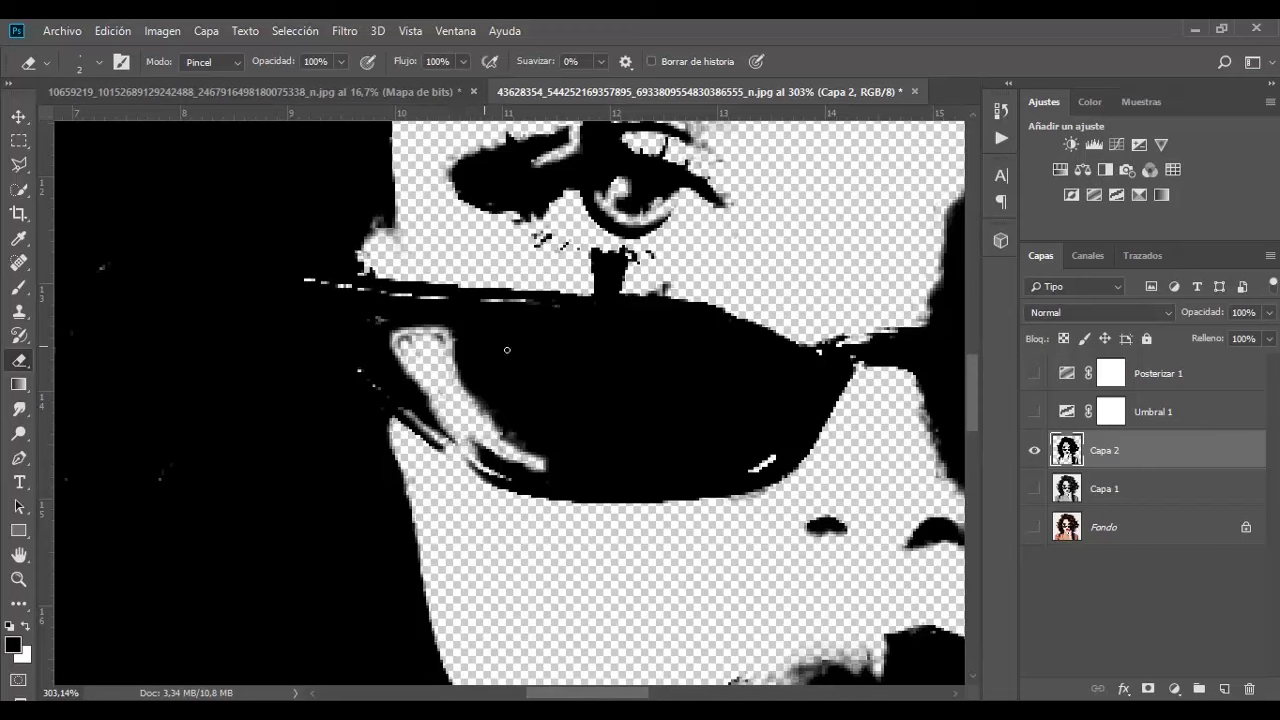
{"action": "left_click_drag", "start_coordinate": [455, 387], "coordinate": [490, 422]}
{"action": "left_click_drag", "start_coordinate": [524, 357], "coordinate": [551, 307]}
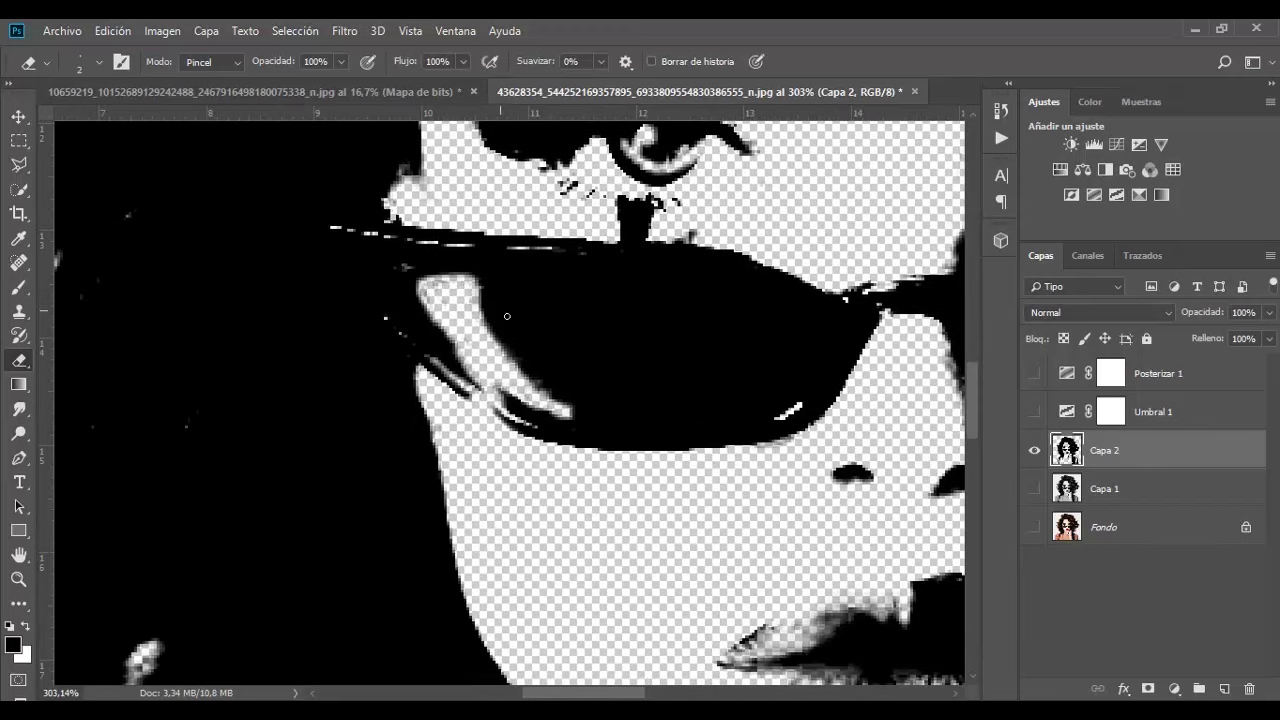
Step: Magnify the hair above the neck to about 191% with the Zoom tool
{"action": "key", "text": "z"}
{"action": "left_click", "coordinate": [510, 395], "text": "alt"}
{"action": "left_click", "coordinate": [542, 447], "text": "alt"}
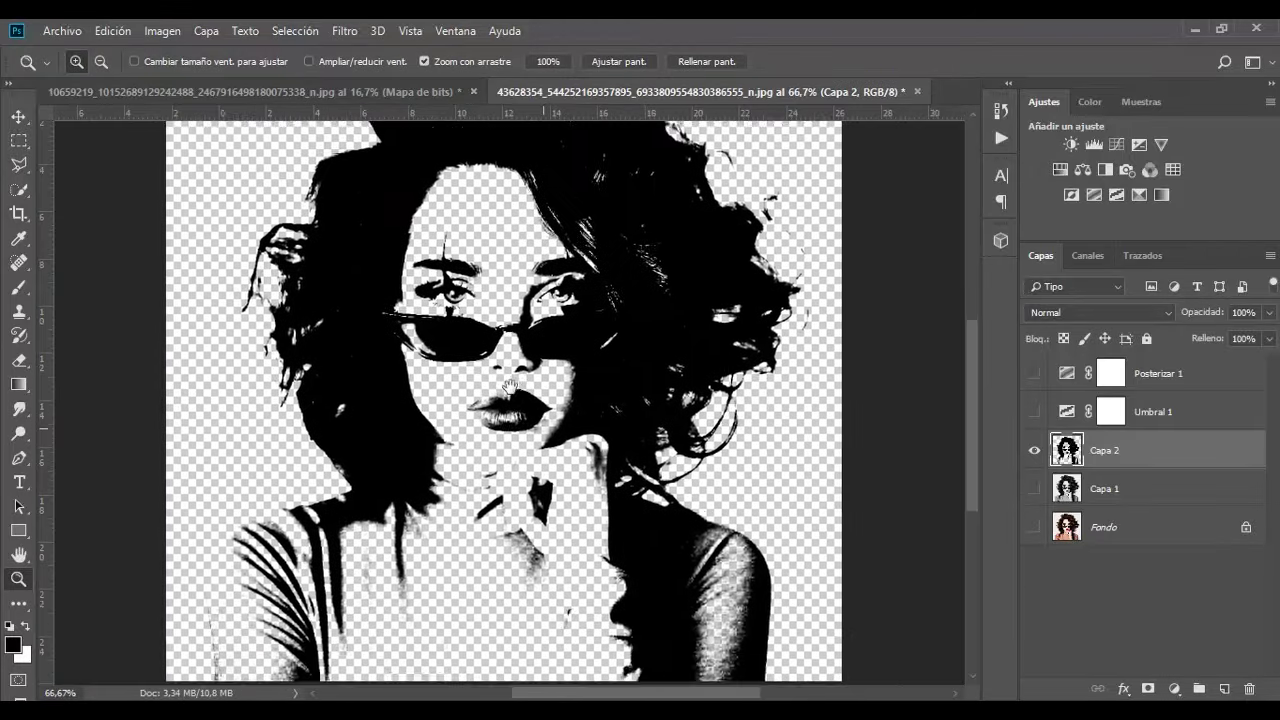
{"action": "mouse_move", "coordinate": [580, 474]}
{"action": "left_mouse_down"}
{"action": "mouse_move", "coordinate": [513, 432]}
{"action": "mouse_move", "coordinate": [523, 420]}
{"action": "left_mouse_up"}
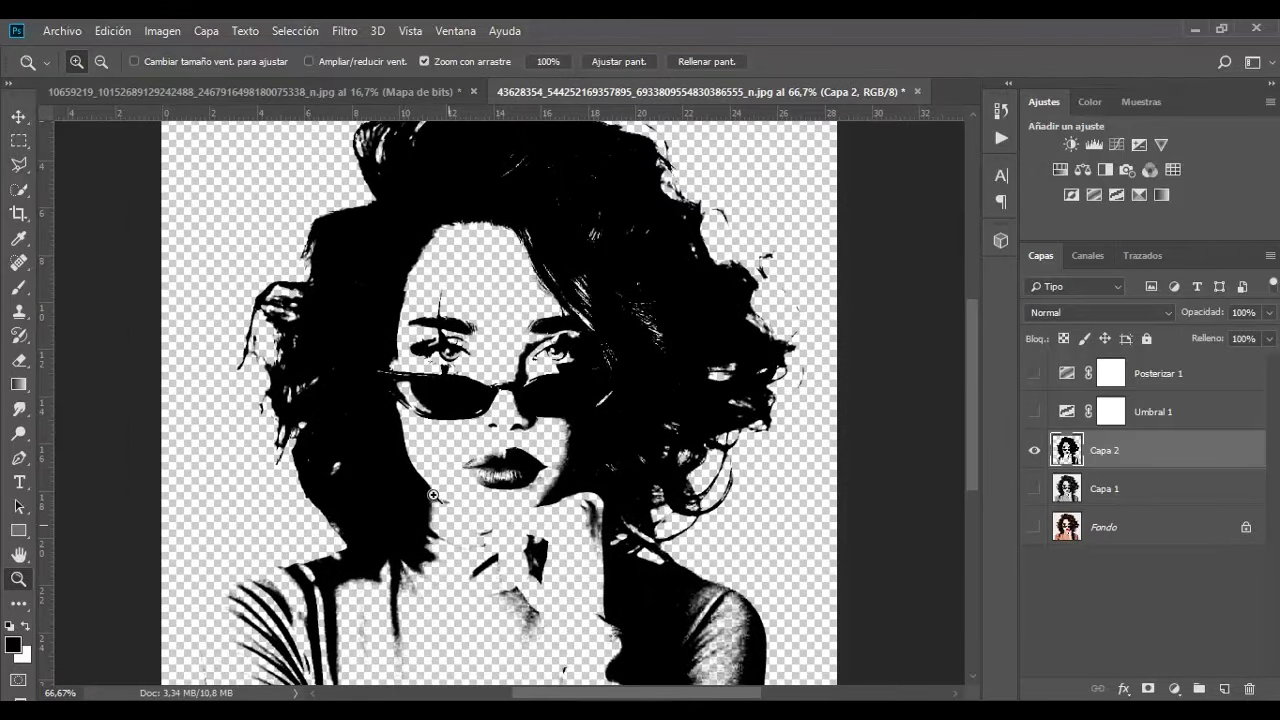
{"action": "scroll", "coordinate": [446, 275], "scroll_direction": "down", "scroll_amount": 2}
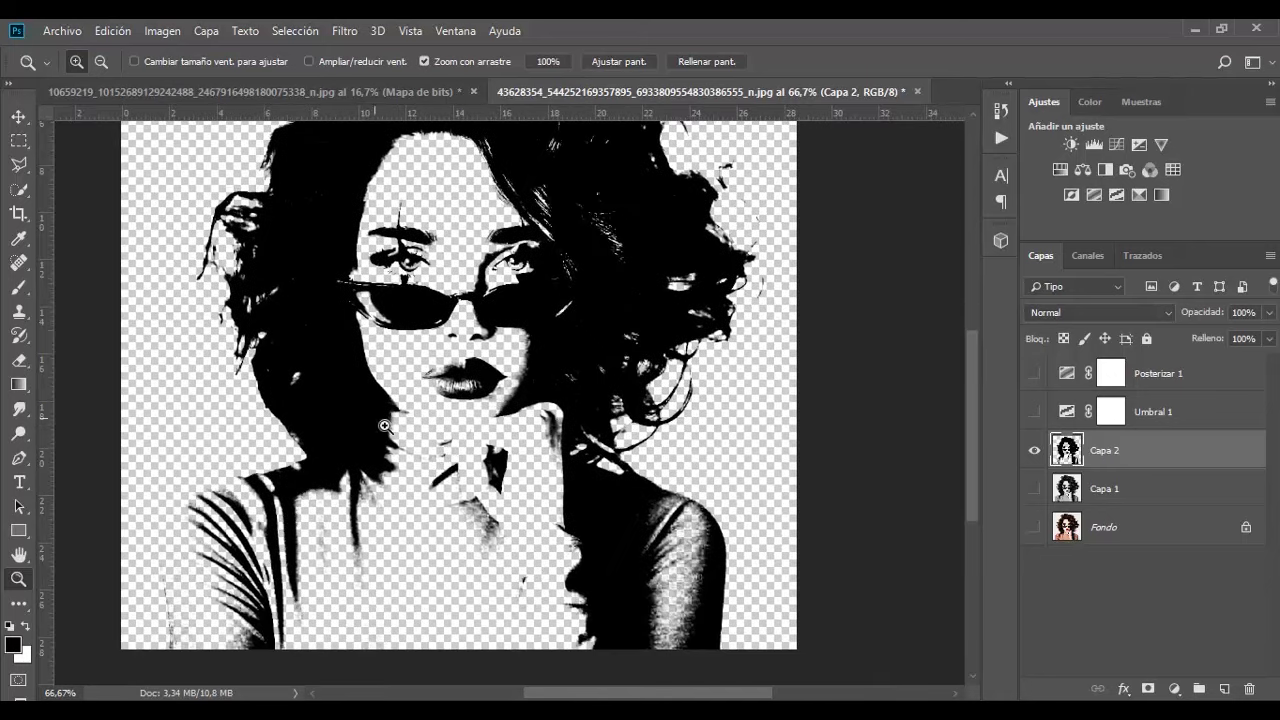
{"action": "scroll", "coordinate": [624, 461], "scroll_direction": "up", "scroll_amount": 1}
{"action": "scroll", "coordinate": [515, 342], "scroll_direction": "up", "scroll_amount": 1}
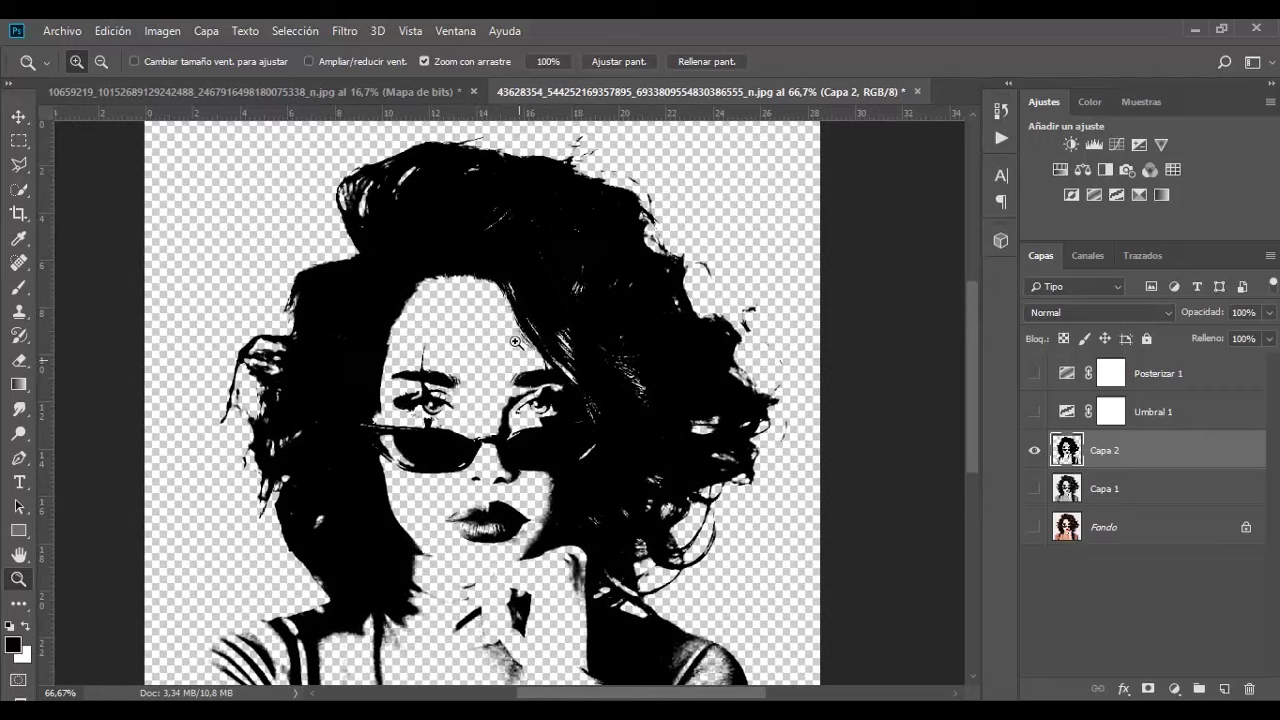
{"action": "scroll", "coordinate": [534, 384], "scroll_direction": "down", "scroll_amount": 1}
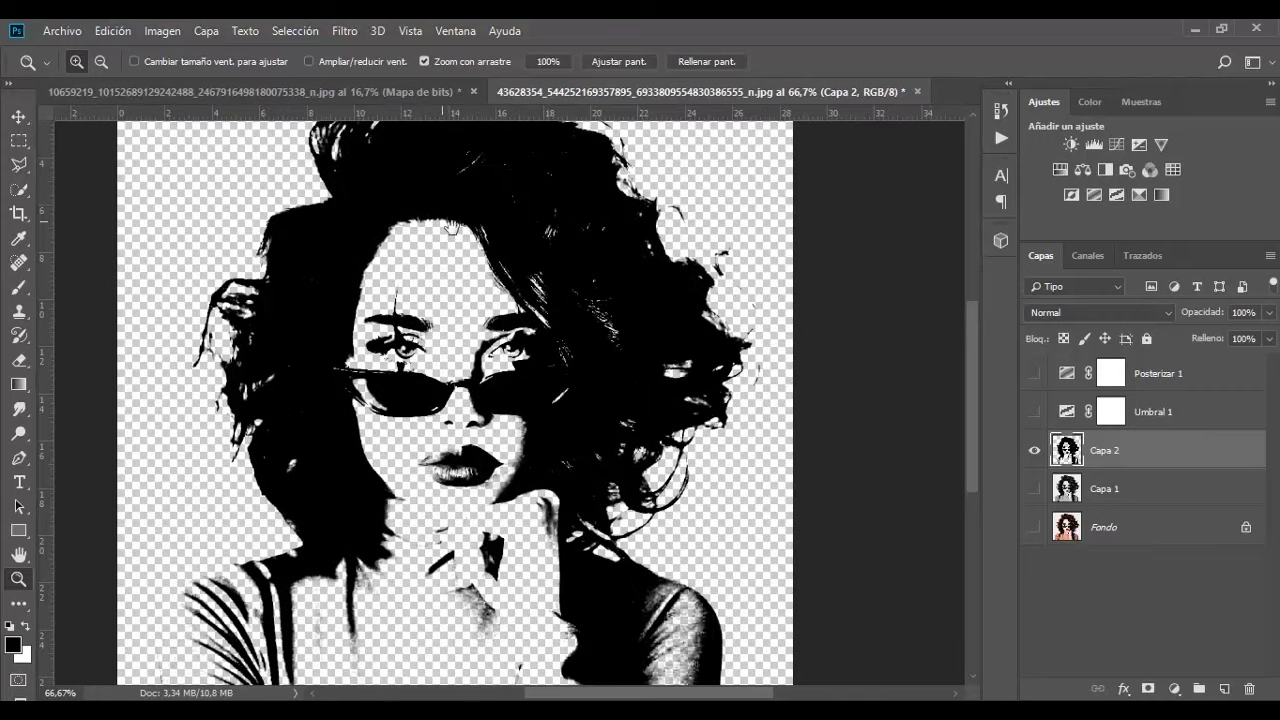
{"action": "scroll", "coordinate": [451, 228], "scroll_direction": "up", "scroll_amount": 1}
{"action": "scroll", "coordinate": [449, 383], "scroll_direction": "up", "scroll_amount": 1}
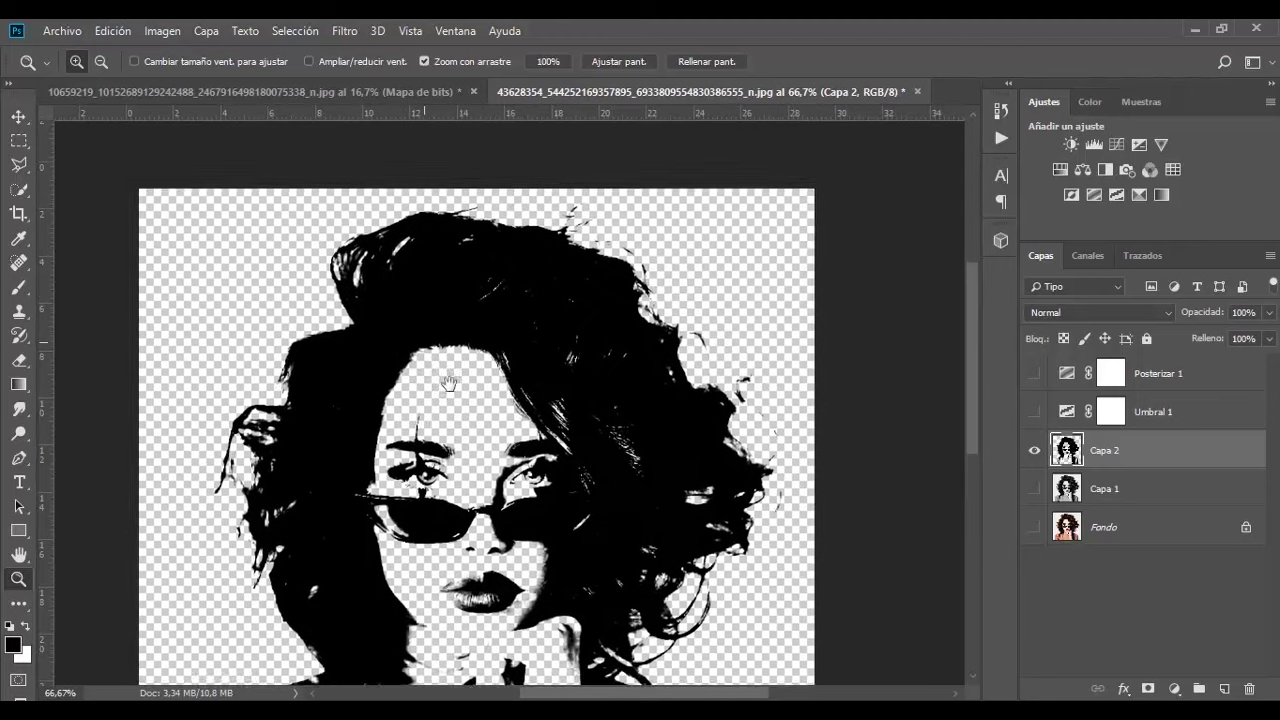
{"action": "scroll", "coordinate": [449, 383], "scroll_direction": "down", "scroll_amount": 2}
Step: Erase a thin transparent line along the hair-neck edge on Capa 2
{"action": "left_click_drag", "start_coordinate": [410, 356], "coordinate": [428, 377]}
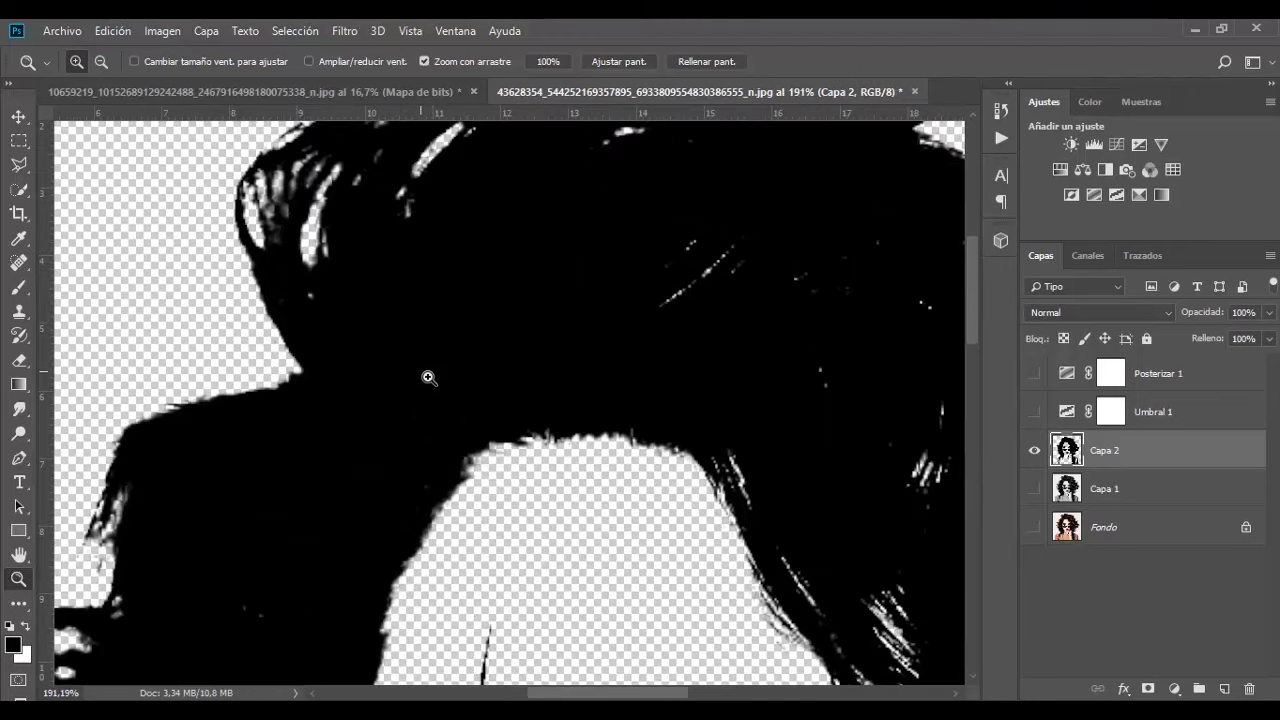
{"action": "key", "text": "e"}
{"action": "left_click_drag", "start_coordinate": [298, 370], "coordinate": [470, 458]}
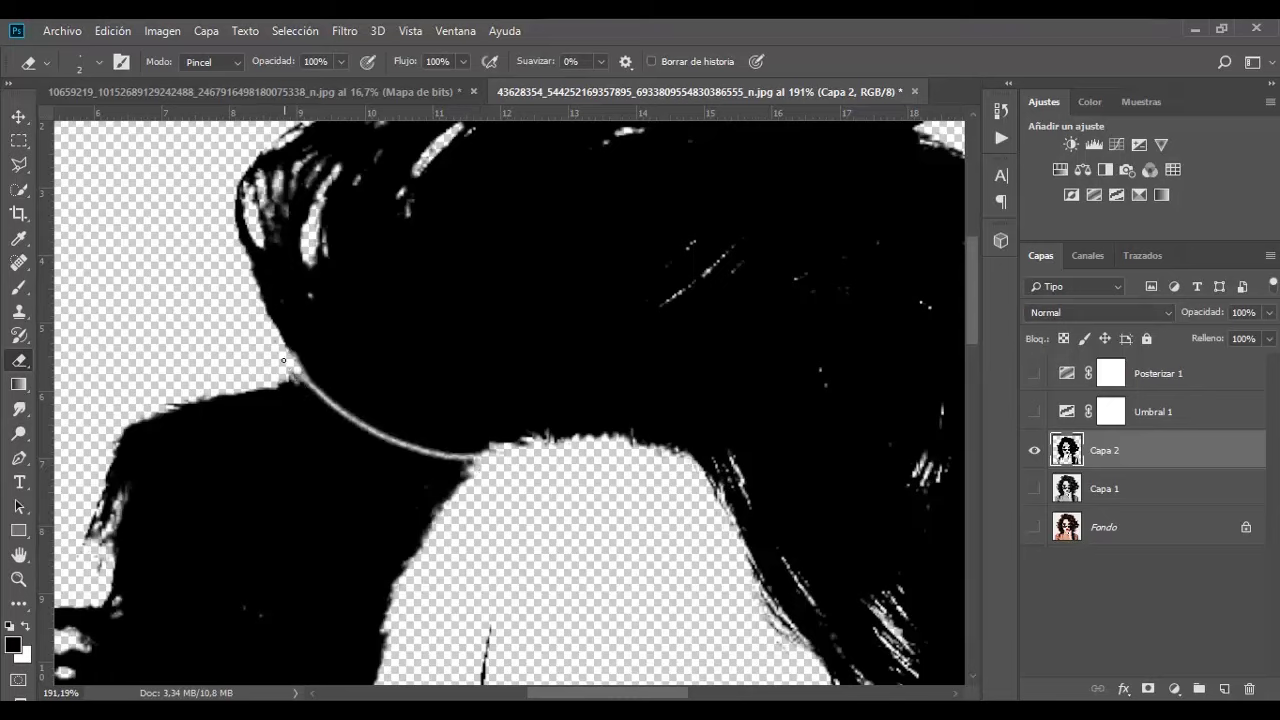
{"action": "mouse_move", "coordinate": [295, 362]}
{"action": "left_mouse_down"}
{"action": "mouse_move", "coordinate": [468, 452]}
{"action": "mouse_move", "coordinate": [406, 449]}
{"action": "mouse_move", "coordinate": [292, 382]}
{"action": "mouse_move", "coordinate": [356, 428]}
{"action": "mouse_move", "coordinate": [437, 453]}
{"action": "left_mouse_up"}
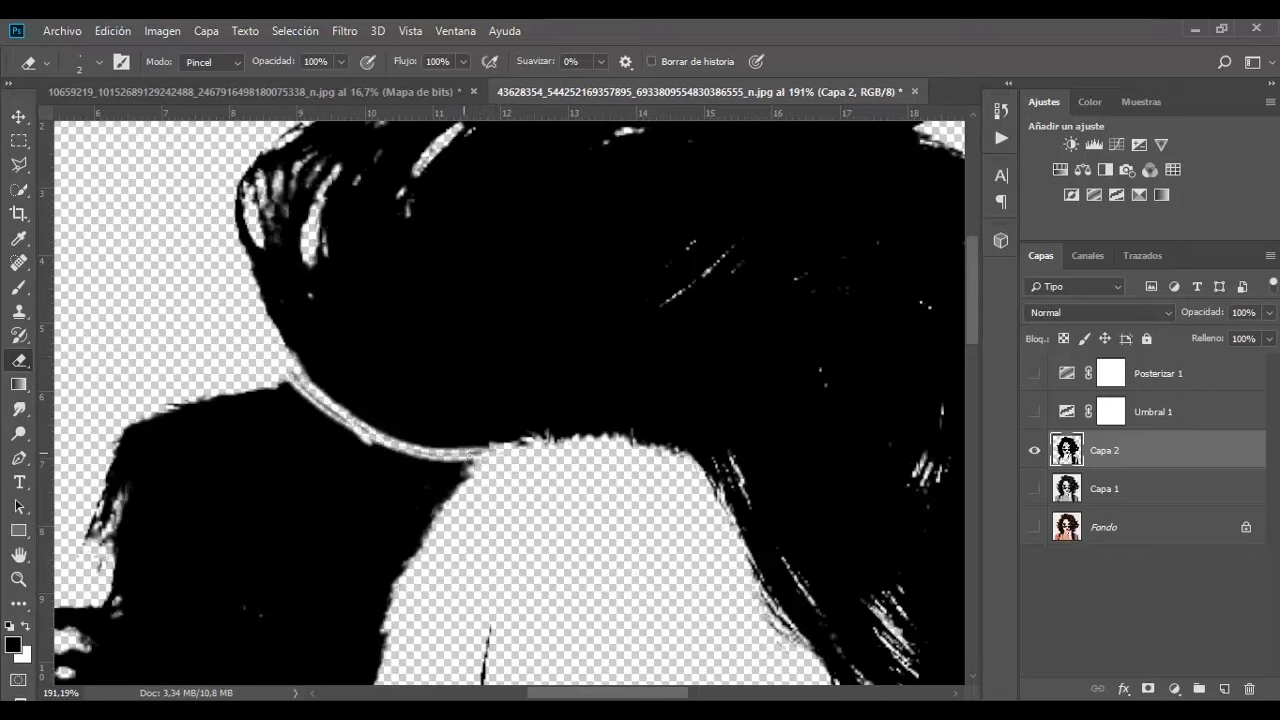
Step: Extend the erased strip up the neck and erase thin strands along the inner hair edge
{"action": "key", "text": "z"}
{"action": "left_click", "coordinate": [464, 455], "text": "alt"}
{"action": "left_click", "coordinate": [458, 418]}
{"action": "key", "text": "e"}
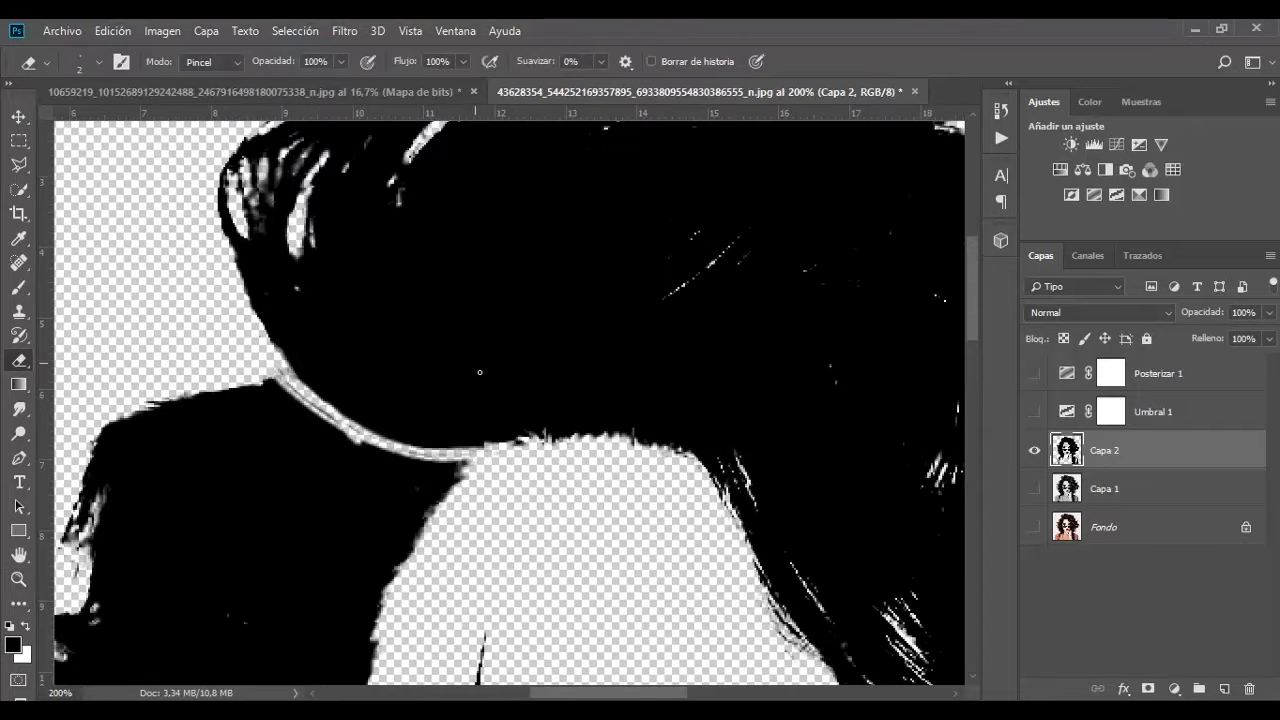
{"action": "mouse_move", "coordinate": [280, 370]}
{"action": "left_mouse_down"}
{"action": "mouse_move", "coordinate": [258, 381]}
{"action": "mouse_move", "coordinate": [298, 404]}
{"action": "left_mouse_up"}
{"action": "left_click_drag", "start_coordinate": [338, 414], "coordinate": [313, 295]}
{"action": "mouse_move", "coordinate": [338, 419]}
{"action": "left_mouse_down"}
{"action": "mouse_move", "coordinate": [355, 368]}
{"action": "mouse_move", "coordinate": [404, 444]}
{"action": "left_mouse_up"}
{"action": "mouse_move", "coordinate": [358, 376]}
{"action": "left_mouse_down"}
{"action": "mouse_move", "coordinate": [431, 450]}
{"action": "mouse_move", "coordinate": [486, 440]}
{"action": "mouse_move", "coordinate": [395, 466]}
{"action": "left_mouse_up"}
Step: At 100% on the upper hair, erase thin diagonal highlight streaks into the top-left hair
{"action": "key", "text": "z"}
{"action": "left_click", "coordinate": [500, 385], "text": "alt"}
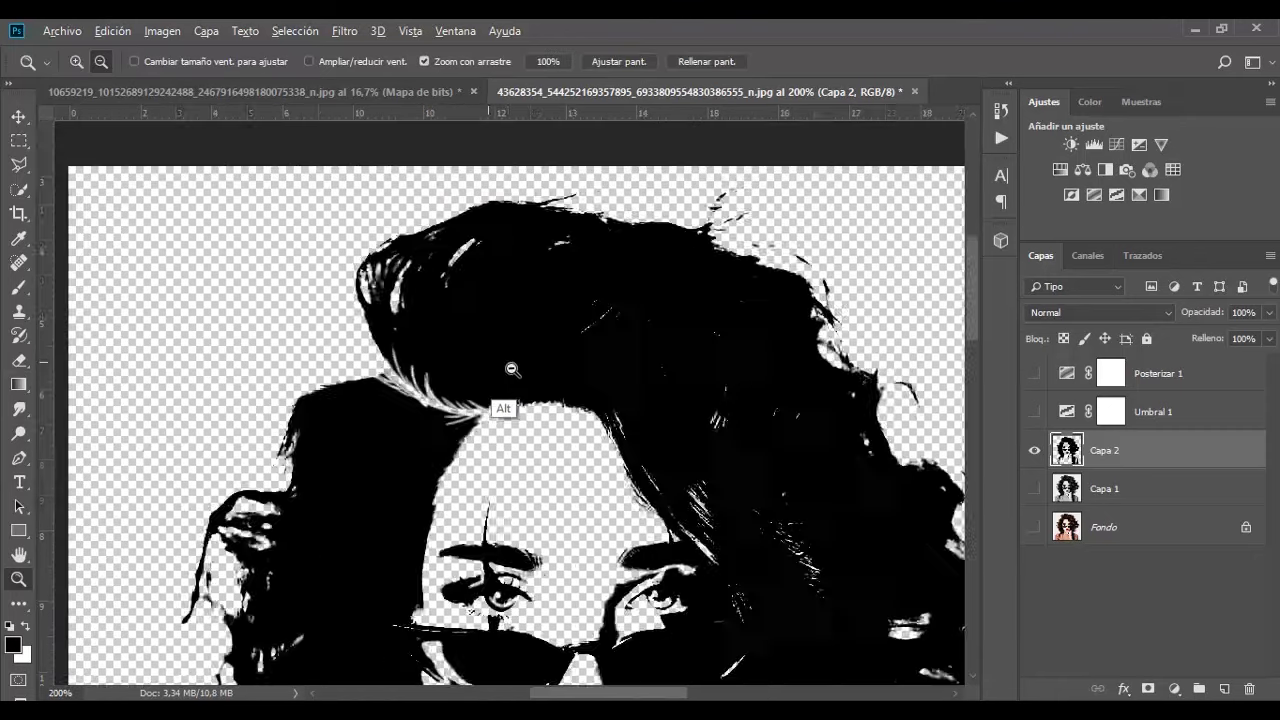
{"action": "left_click", "coordinate": [500, 405], "text": "alt"}
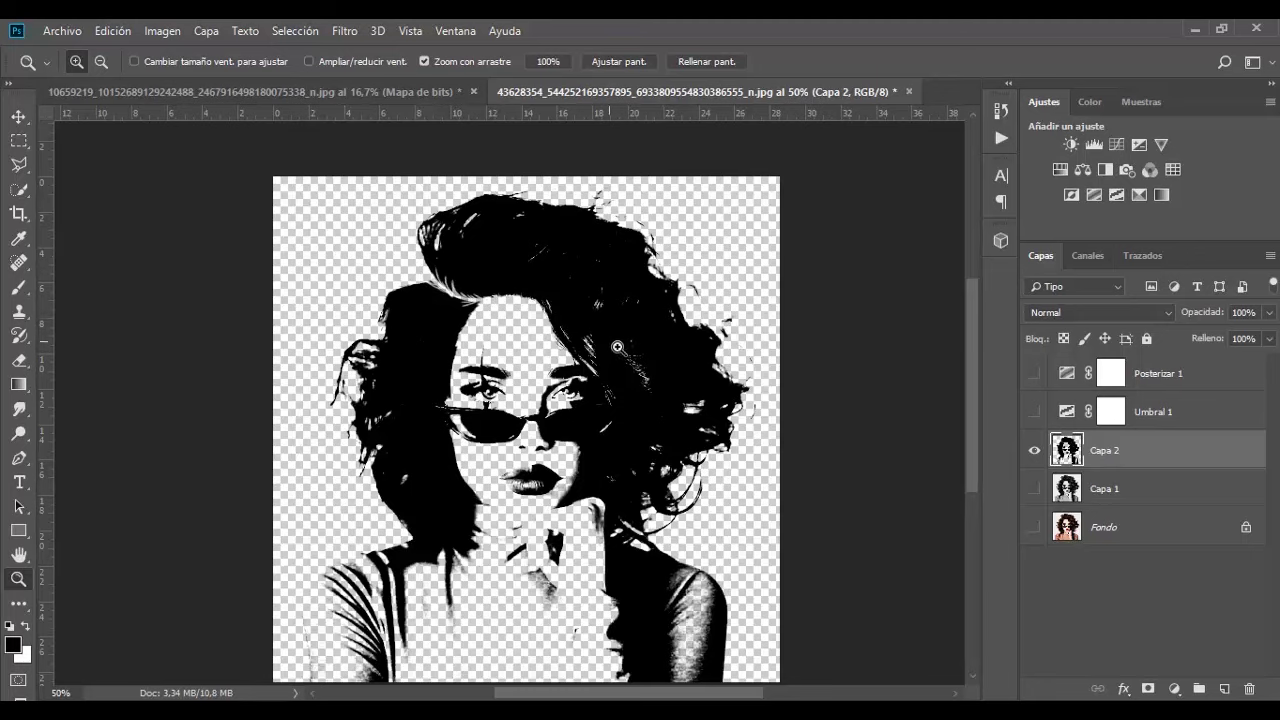
{"action": "left_click", "coordinate": [518, 297]}
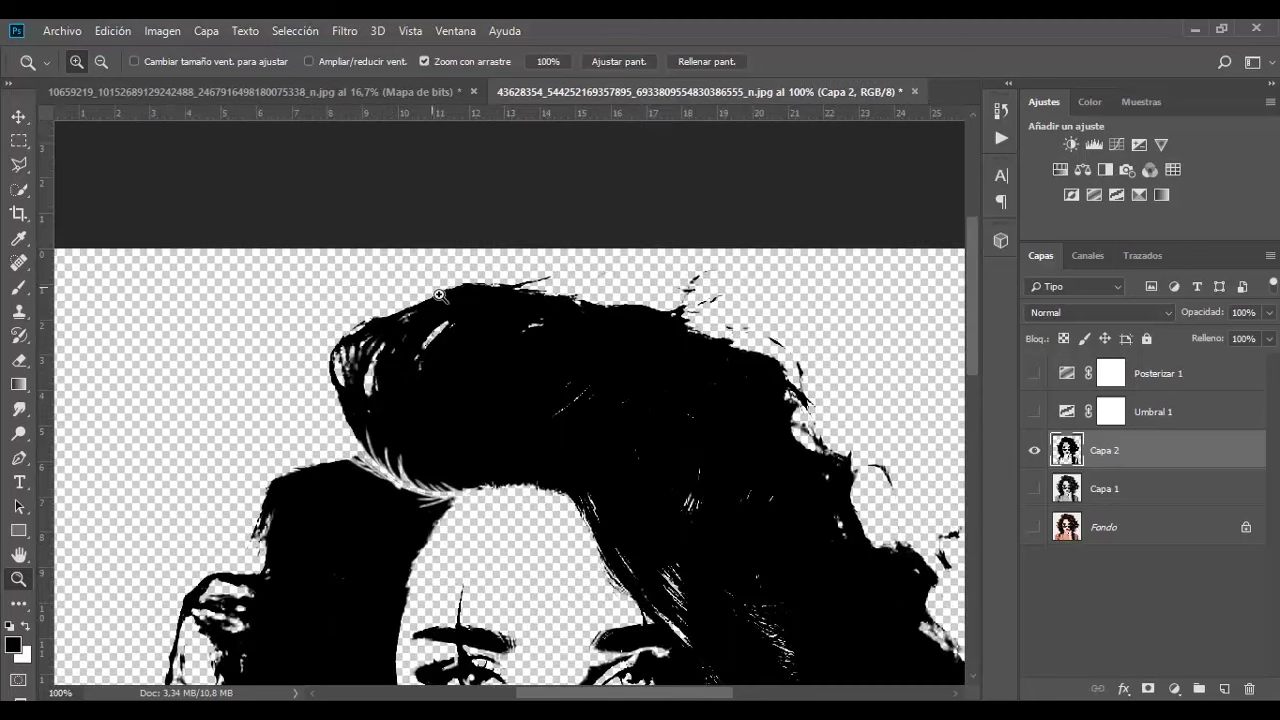
{"action": "key", "text": "e"}
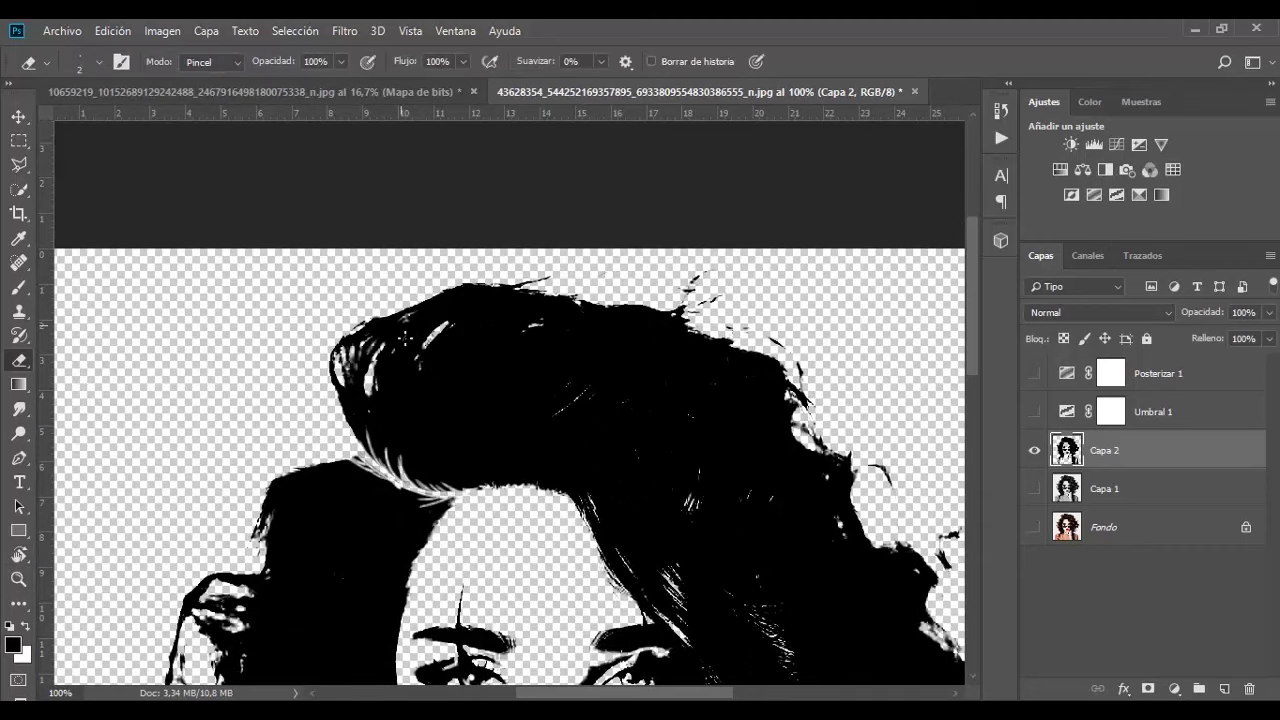
{"action": "left_click_drag", "start_coordinate": [416, 327], "coordinate": [432, 310]}
{"action": "left_click_drag", "start_coordinate": [382, 372], "coordinate": [416, 306]}
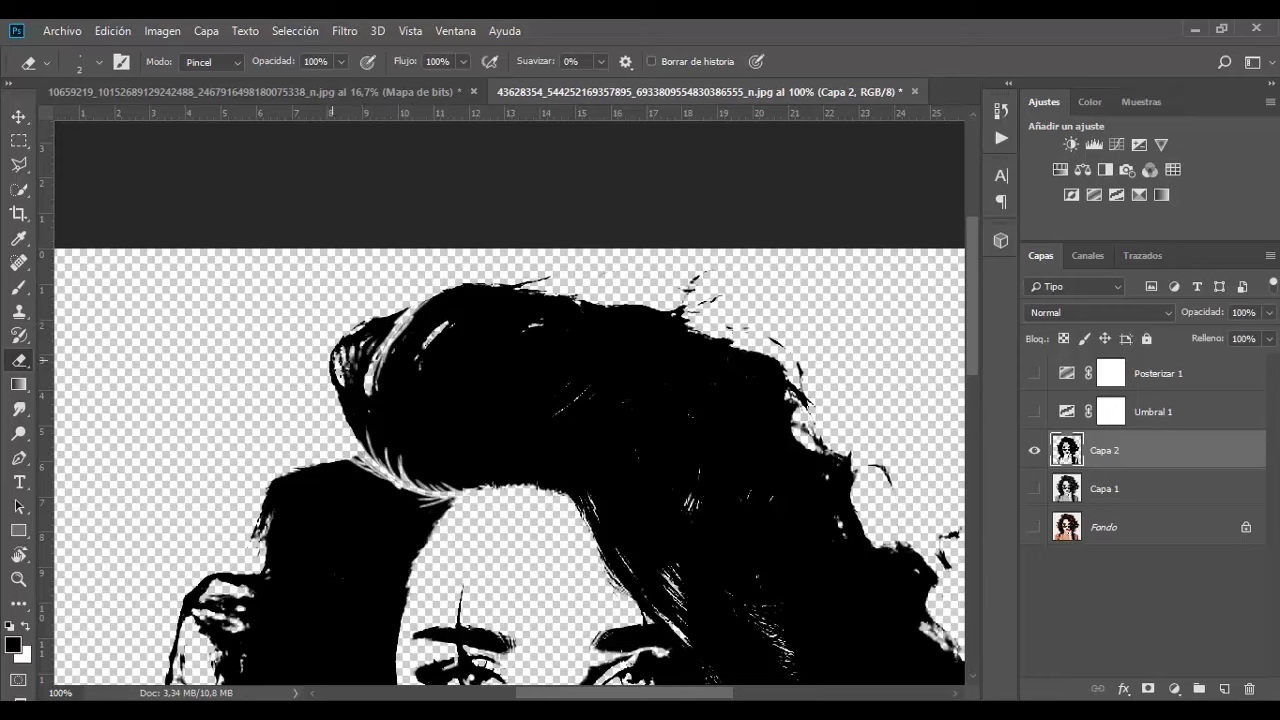
{"action": "mouse_move", "coordinate": [345, 350]}
{"action": "left_mouse_down"}
{"action": "mouse_move", "coordinate": [455, 325]}
{"action": "mouse_move", "coordinate": [491, 292]}
{"action": "left_mouse_up"}
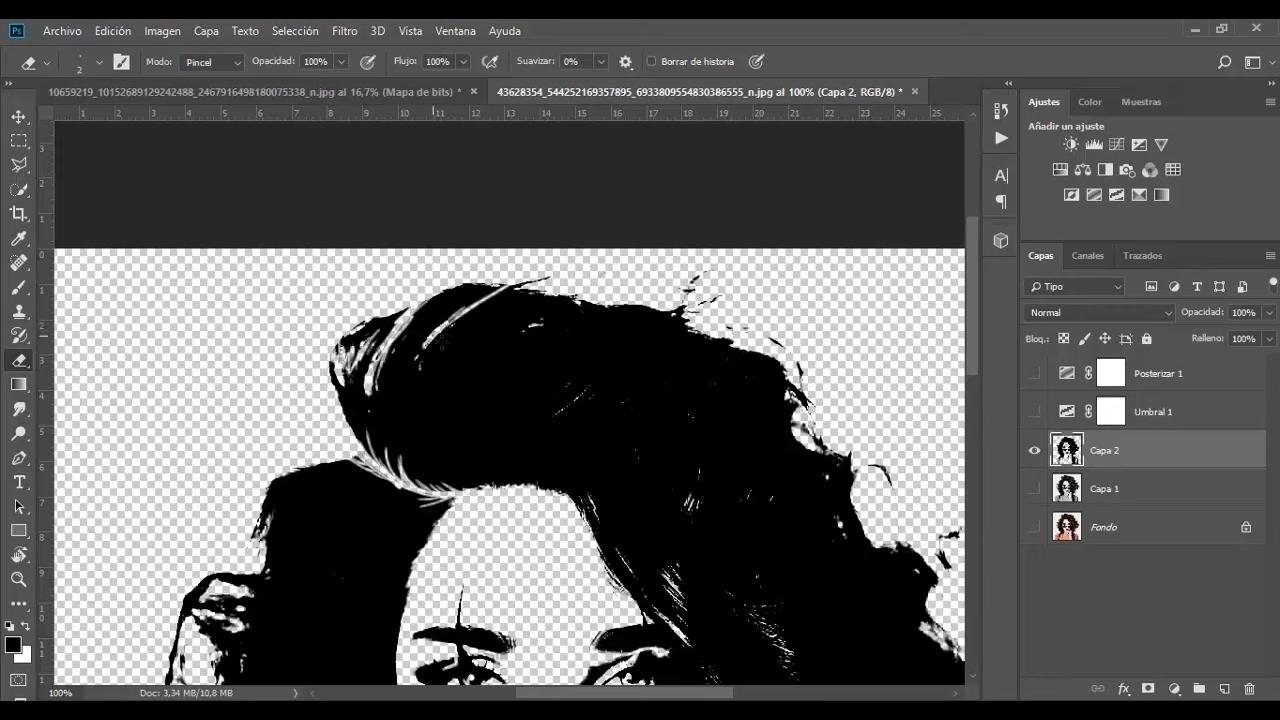
Step: Add another thin streak beside the first and magnify the lips closely
{"action": "left_click_drag", "start_coordinate": [816, 559], "coordinate": [678, 381]}
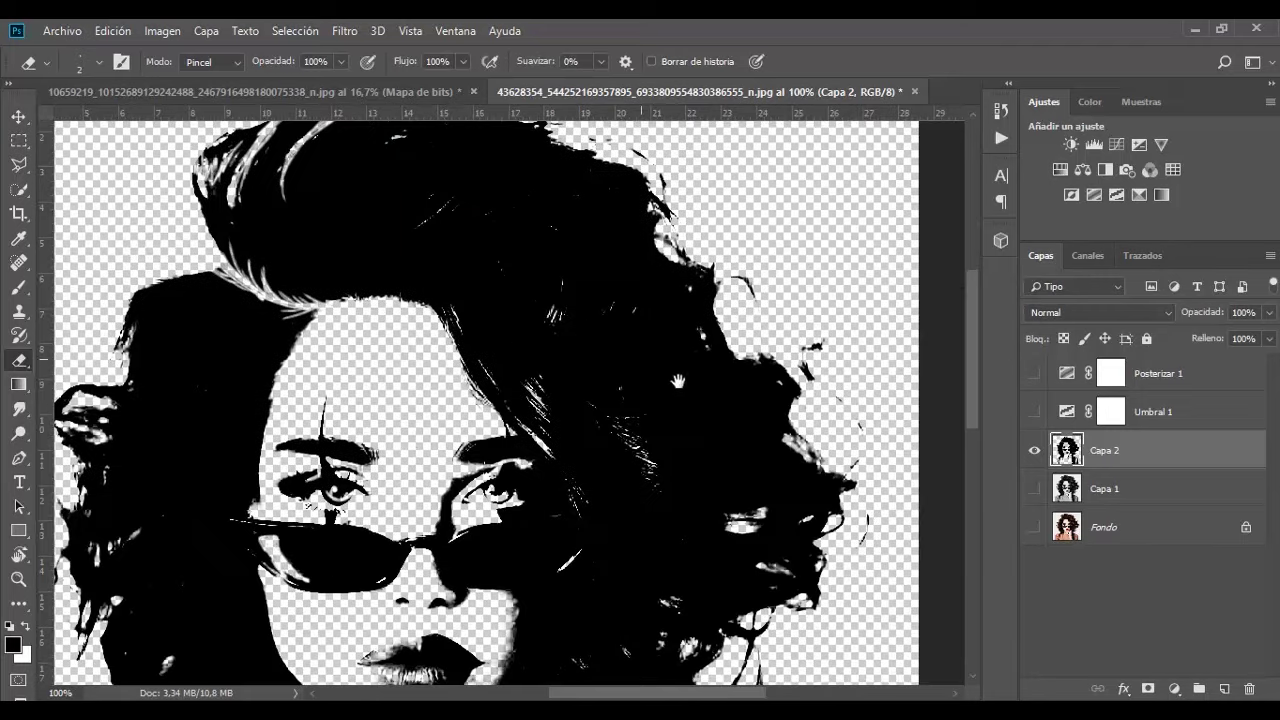
{"action": "left_click_drag", "start_coordinate": [768, 518], "coordinate": [818, 465]}
{"action": "key", "text": "z"}
{"action": "left_click_drag", "start_coordinate": [470, 385], "coordinate": [544, 387]}
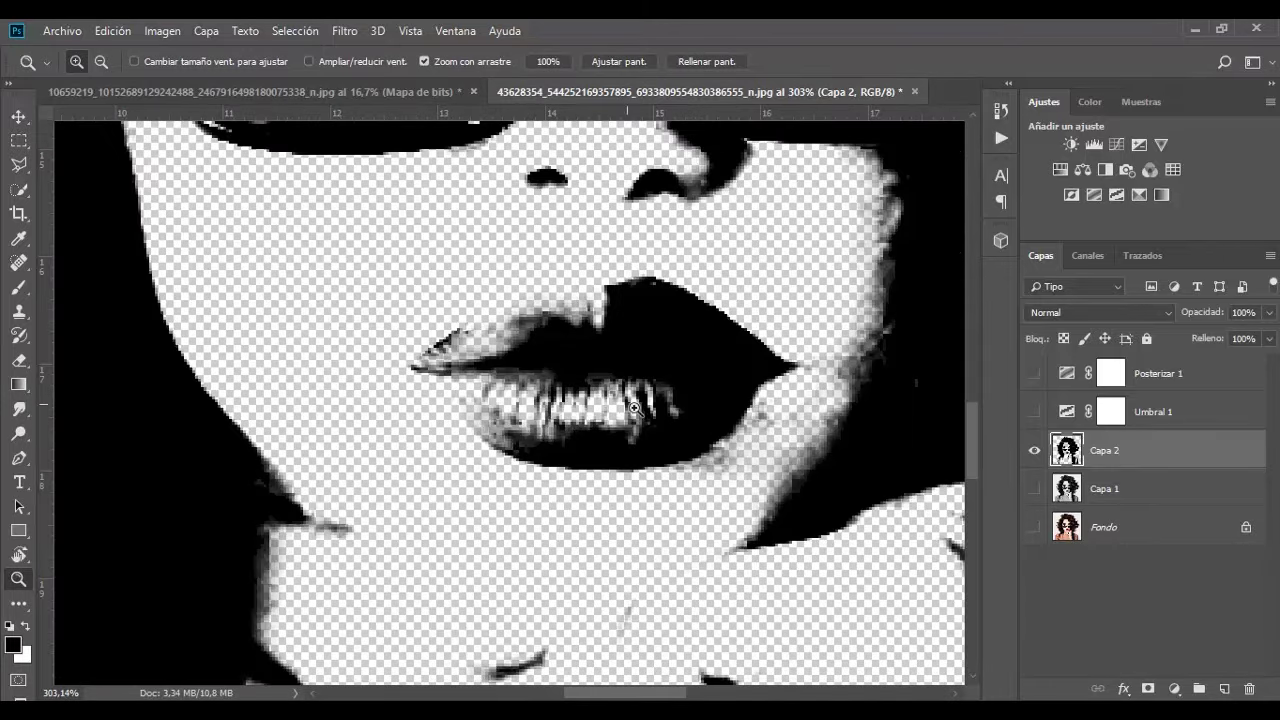
Step: Erase the teeth and the left edge of the upper lip to brighten them
{"action": "key", "text": "e"}
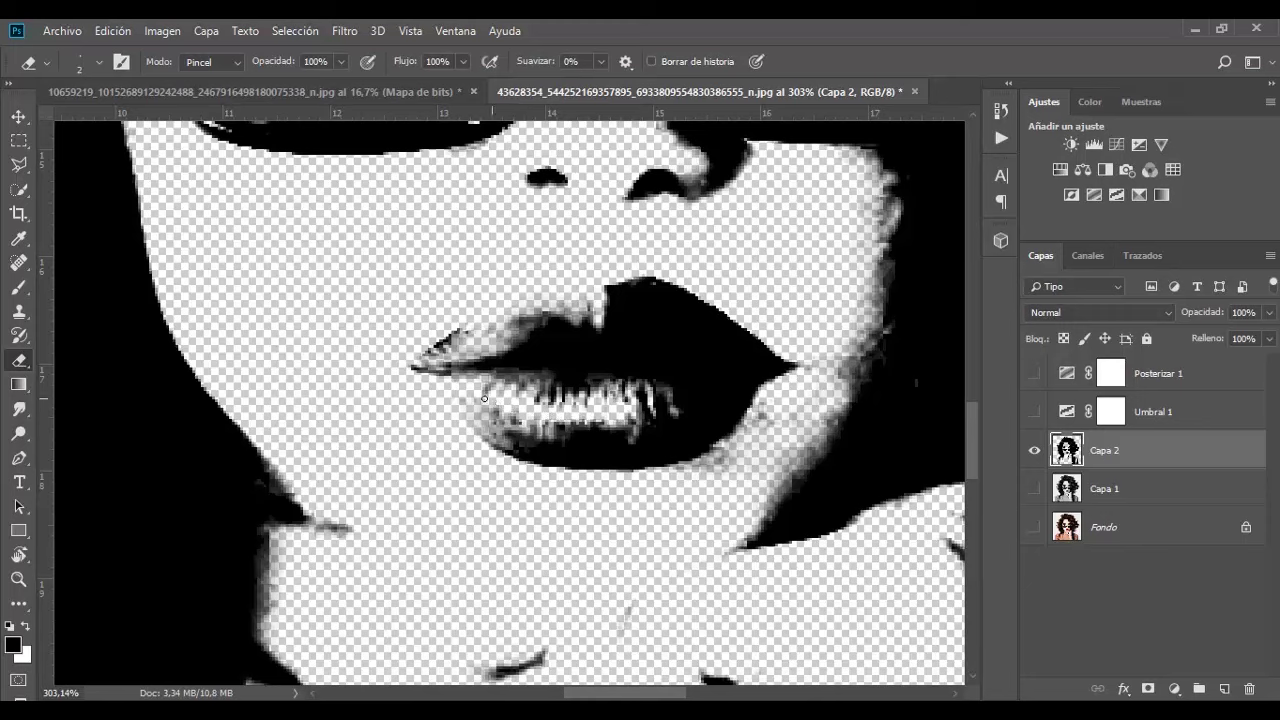
{"action": "left_click_drag", "start_coordinate": [651, 386], "coordinate": [640, 415]}
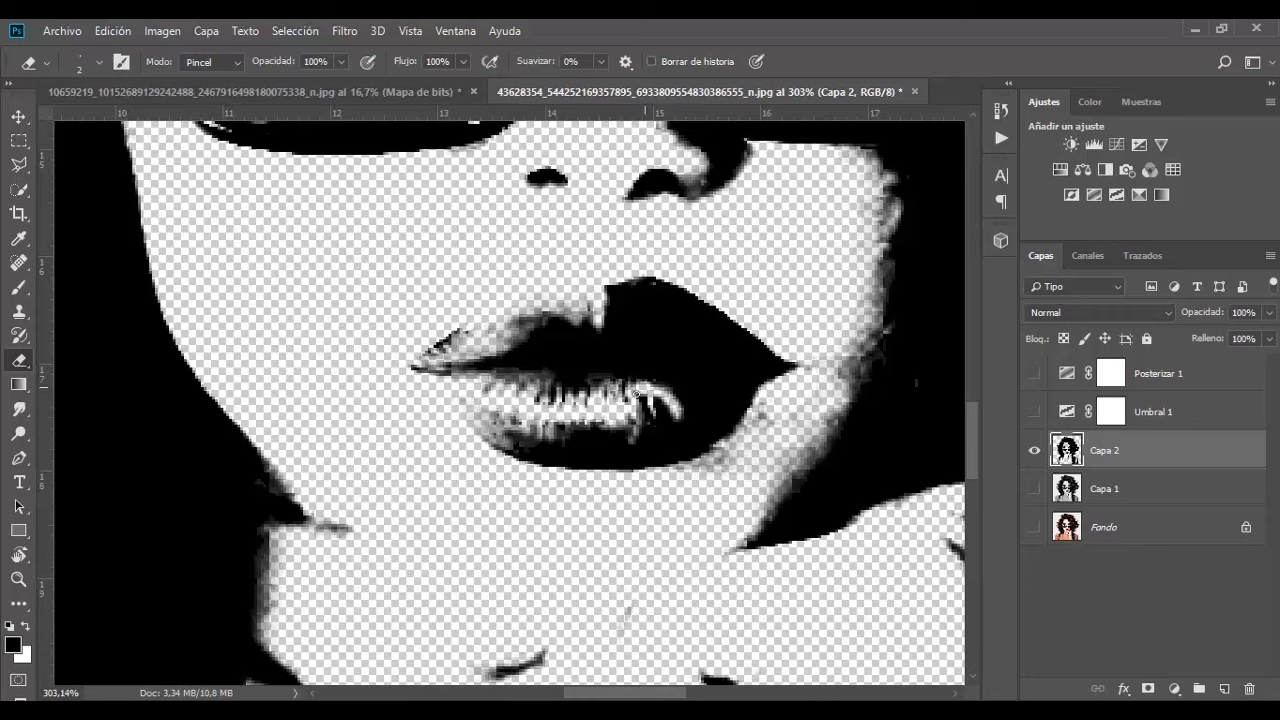
{"action": "left_click_drag", "start_coordinate": [430, 365], "coordinate": [520, 336]}
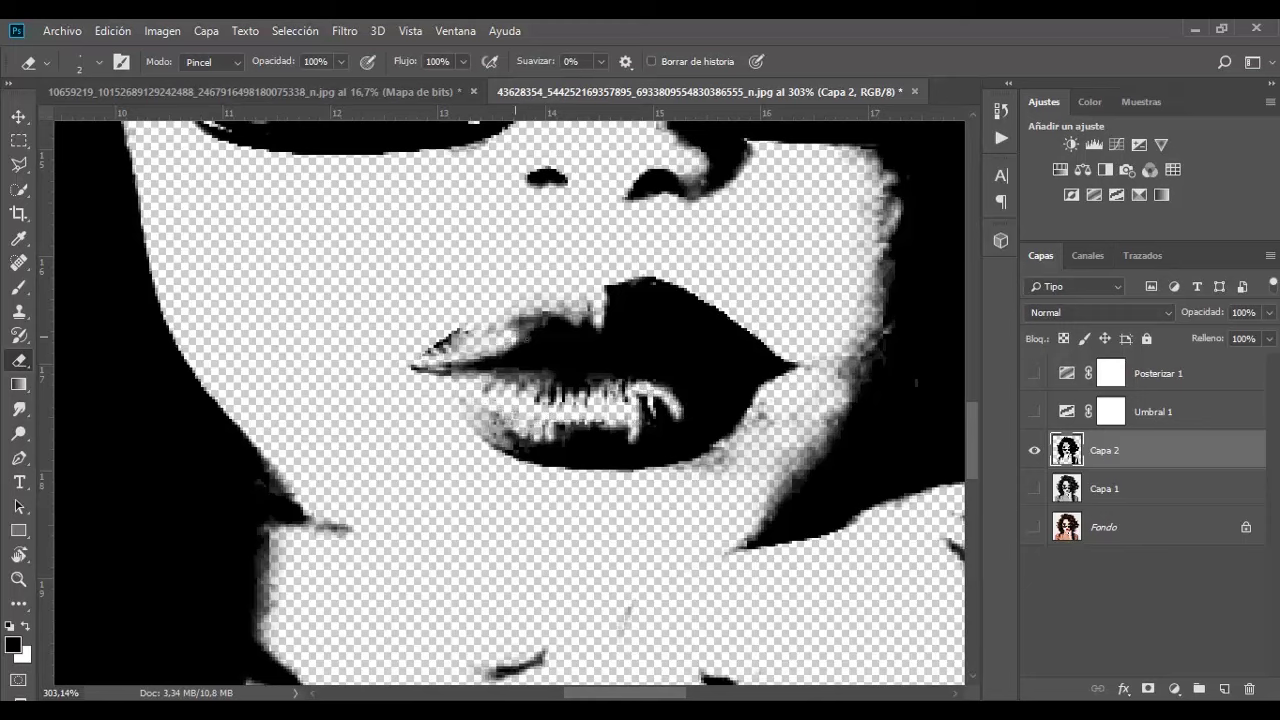
{"action": "key", "text": "z"}
{"action": "left_click_drag", "start_coordinate": [575, 415], "coordinate": [315, 385]}
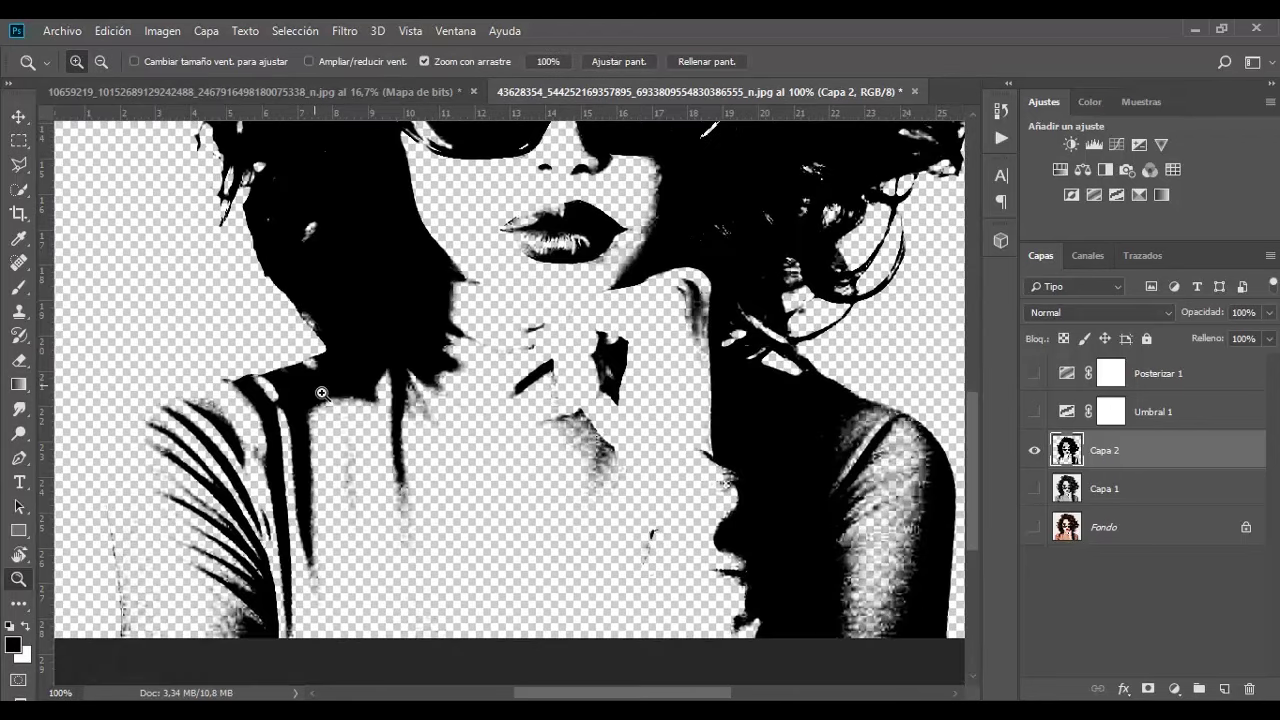
{"action": "key", "text": "e"}
{"action": "mouse_move", "coordinate": [360, 364]}
{"action": "left_mouse_down"}
{"action": "mouse_move", "coordinate": [268, 410]}
{"action": "mouse_move", "coordinate": [223, 270]}
{"action": "left_mouse_up"}
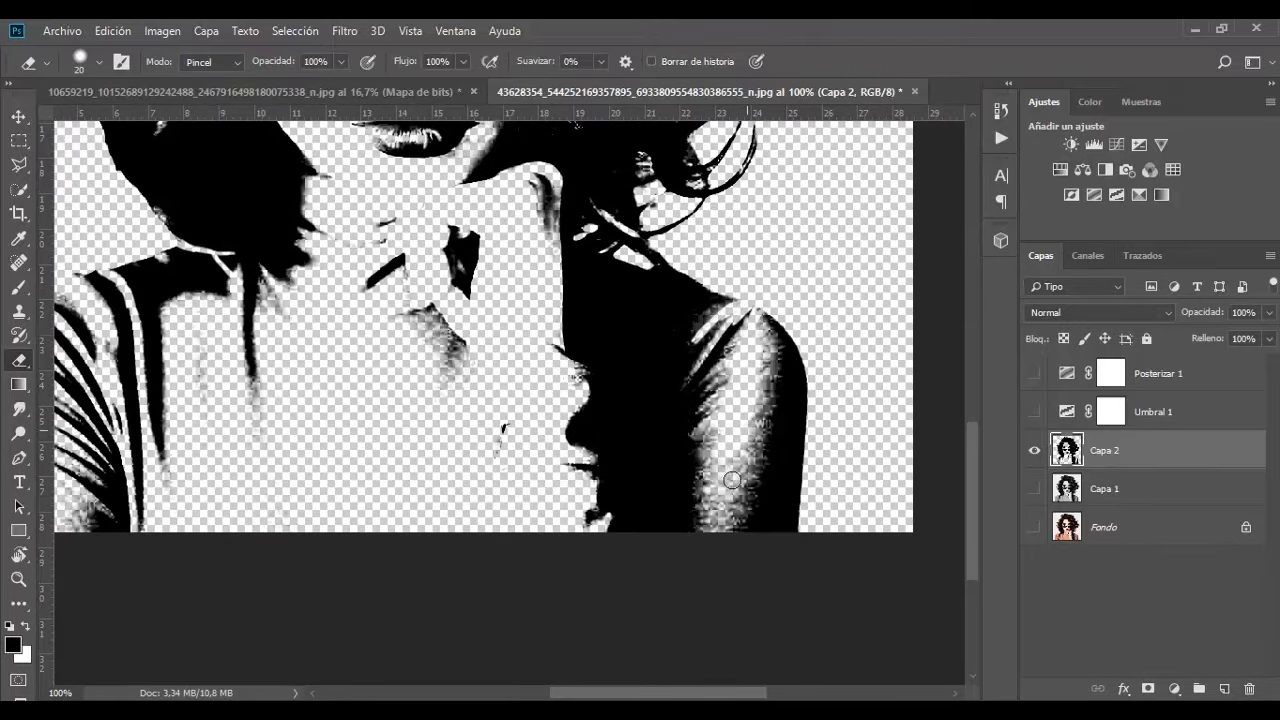
Step: Move across the top of the hair and erase light strands into the upper-right curls
{"action": "scroll", "coordinate": [329, 523], "scroll_direction": "up", "scroll_amount": 5}
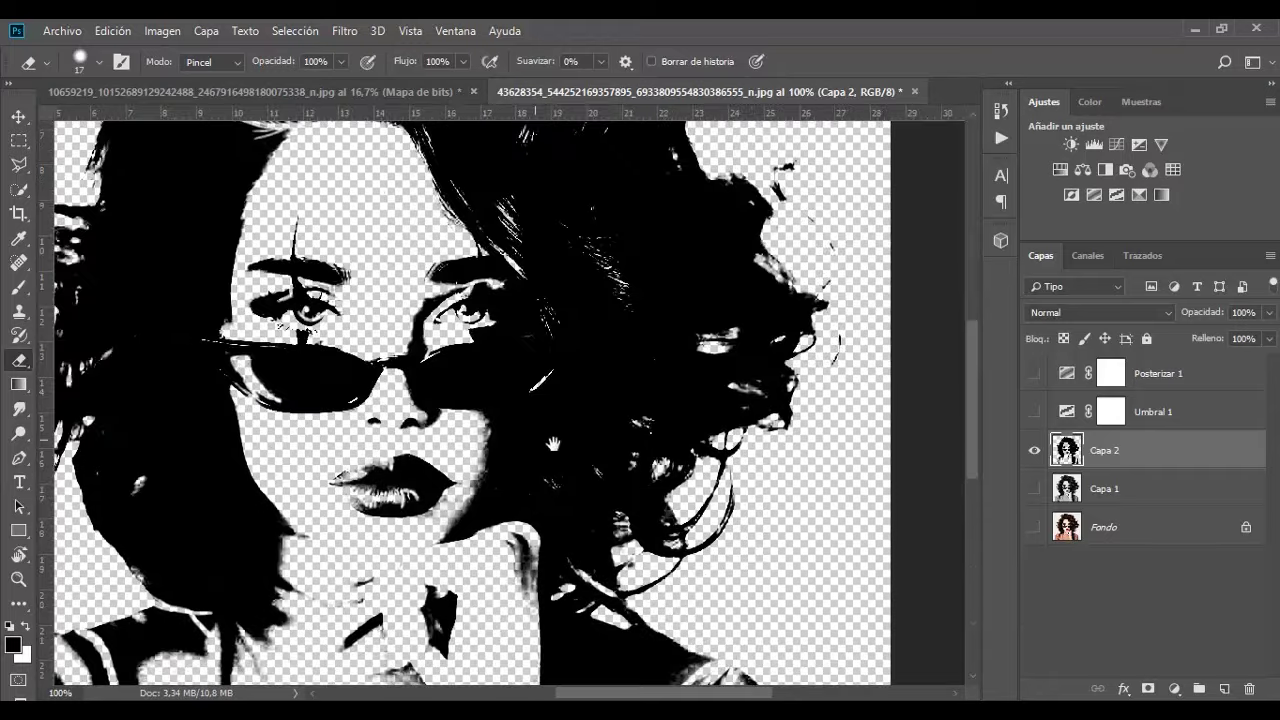
{"action": "scroll", "coordinate": [600, 450], "scroll_direction": "up", "scroll_amount": 4}
{"action": "scroll", "coordinate": [600, 450], "scroll_direction": "right", "scroll_amount": 3}
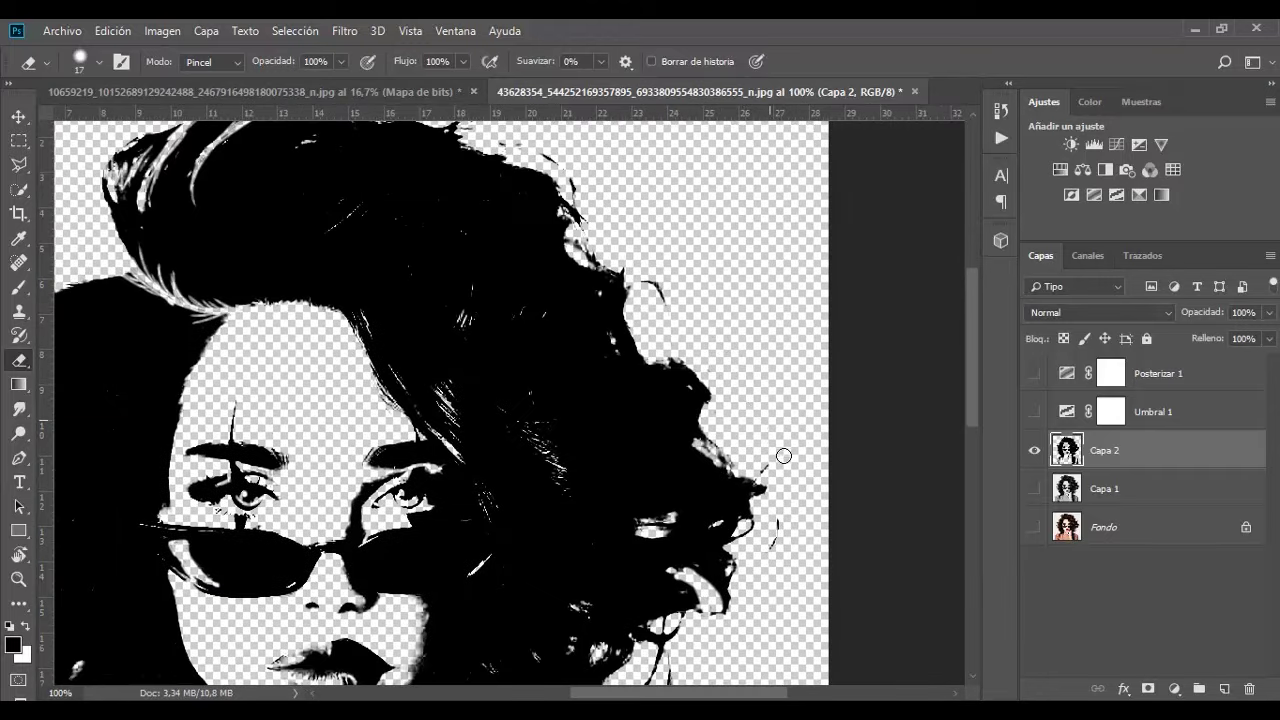
{"action": "scroll", "coordinate": [800, 520], "scroll_direction": "up", "scroll_amount": 3}
{"action": "scroll", "coordinate": [790, 470], "scroll_direction": "left", "scroll_amount": 1}
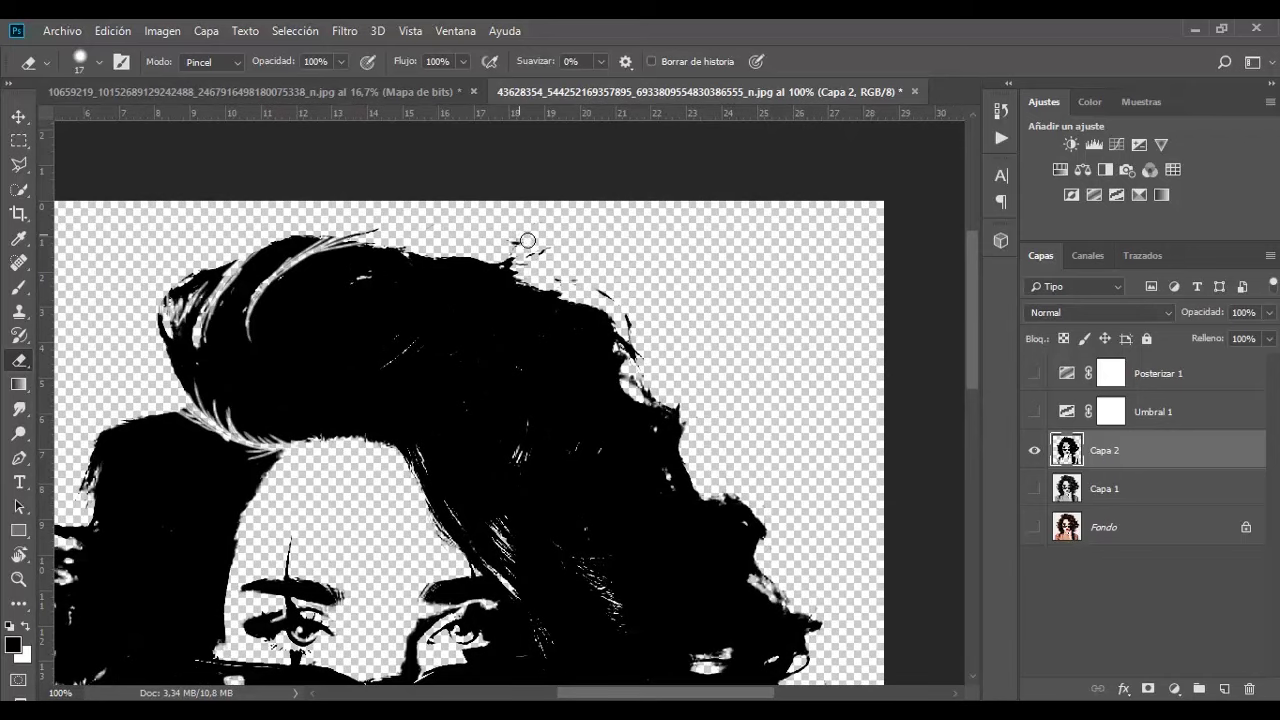
{"action": "mouse_move", "coordinate": [581, 261]}
{"action": "left_mouse_down"}
{"action": "mouse_move", "coordinate": [591, 340]}
{"action": "mouse_move", "coordinate": [562, 240]}
{"action": "mouse_move", "coordinate": [620, 218]}
{"action": "mouse_move", "coordinate": [653, 246]}
{"action": "left_mouse_up"}
{"action": "mouse_move", "coordinate": [708, 614]}
{"action": "left_mouse_down"}
{"action": "mouse_move", "coordinate": [763, 314]}
{"action": "mouse_move", "coordinate": [822, 205]}
{"action": "left_mouse_up"}
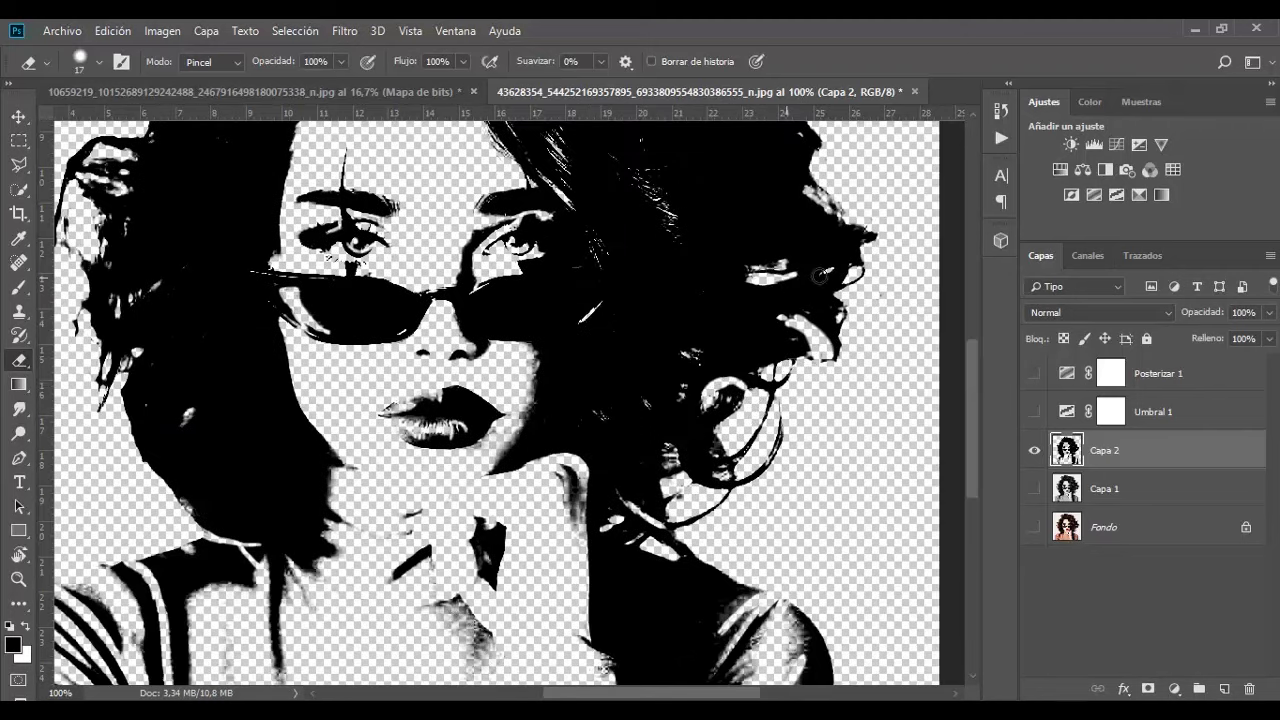
{"action": "left_click_drag", "start_coordinate": [124, 367], "coordinate": [309, 445]}
Step: With an 11 px eraser, erase light strands through the left- and right-side hair
{"action": "key", "text": "bracketleft"}
{"action": "mouse_move", "coordinate": [256, 492]}
{"action": "left_mouse_down"}
{"action": "mouse_move", "coordinate": [314, 383]}
{"action": "mouse_move", "coordinate": [363, 206]}
{"action": "mouse_move", "coordinate": [213, 220]}
{"action": "left_mouse_up"}
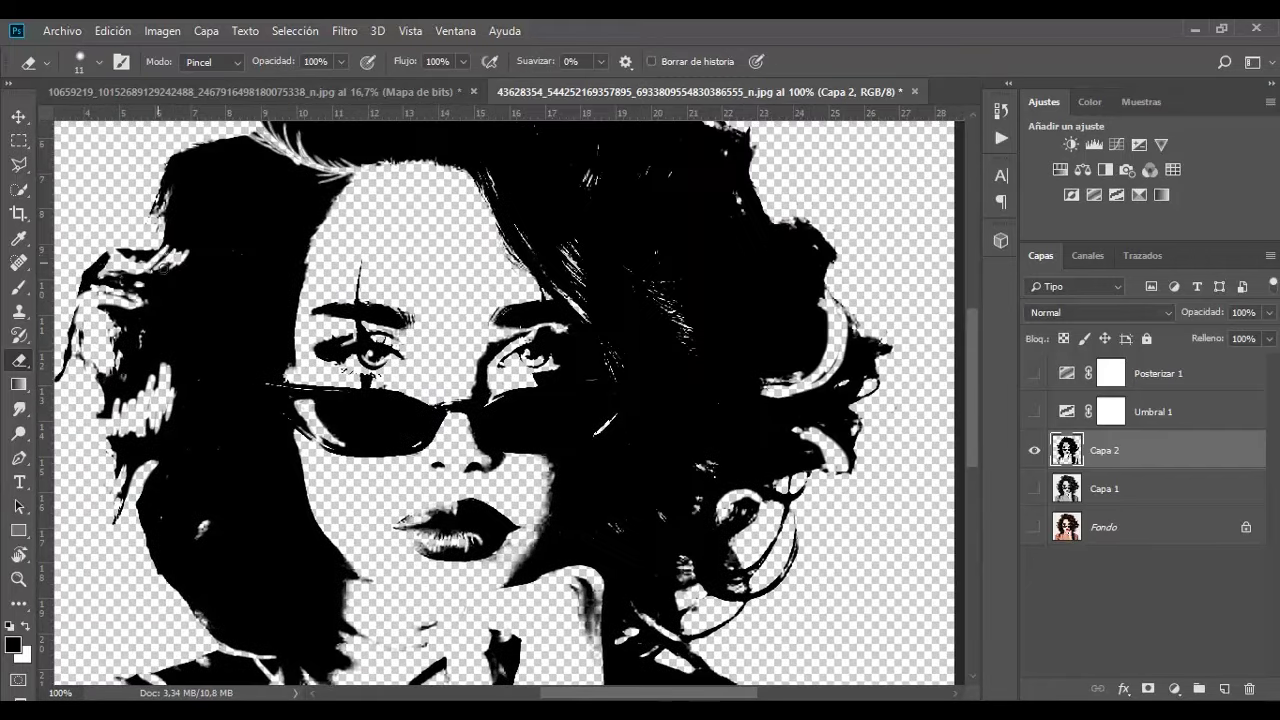
{"action": "left_click_drag", "start_coordinate": [420, 300], "coordinate": [230, 341]}
{"action": "mouse_move", "coordinate": [480, 322]}
{"action": "left_mouse_down"}
{"action": "mouse_move", "coordinate": [561, 480]}
{"action": "mouse_move", "coordinate": [781, 600]}
{"action": "left_mouse_up"}
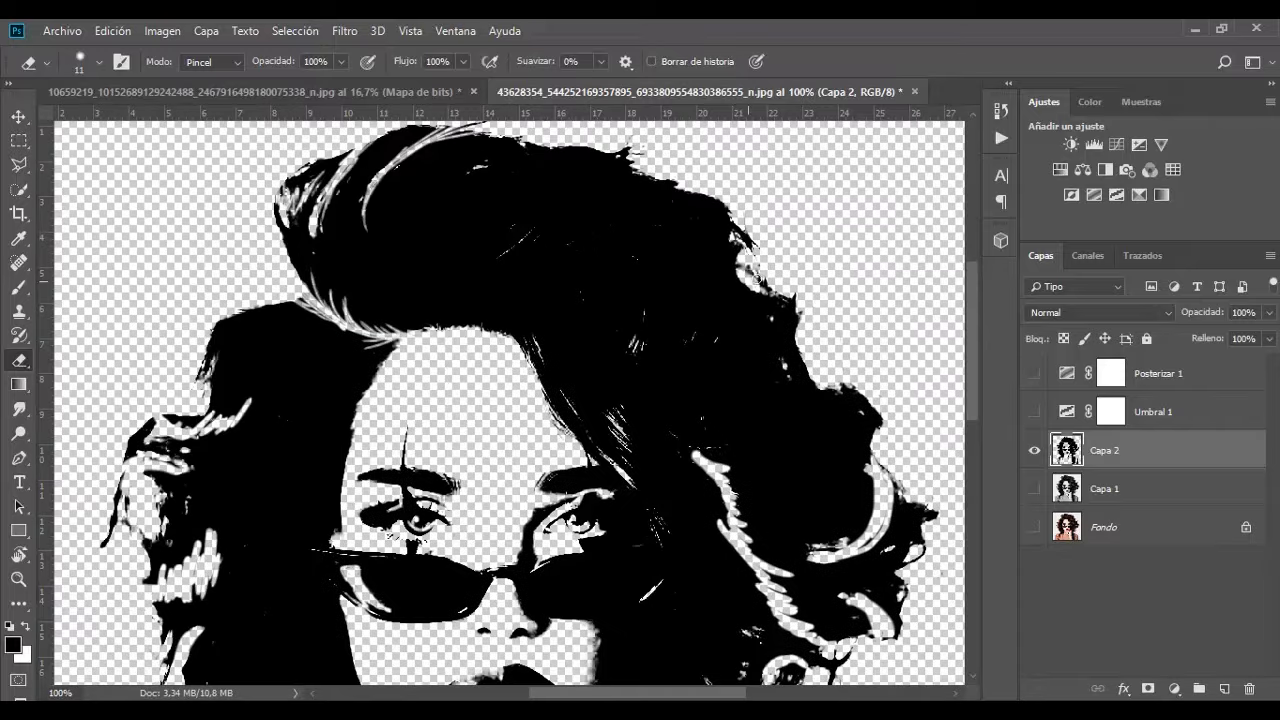
{"action": "left_click_drag", "start_coordinate": [457, 552], "coordinate": [457, 452]}
{"action": "left_click", "coordinate": [610, 405], "text": "alt"}
{"action": "left_click", "coordinate": [610, 405], "text": "alt"}
{"action": "key", "text": "v"}
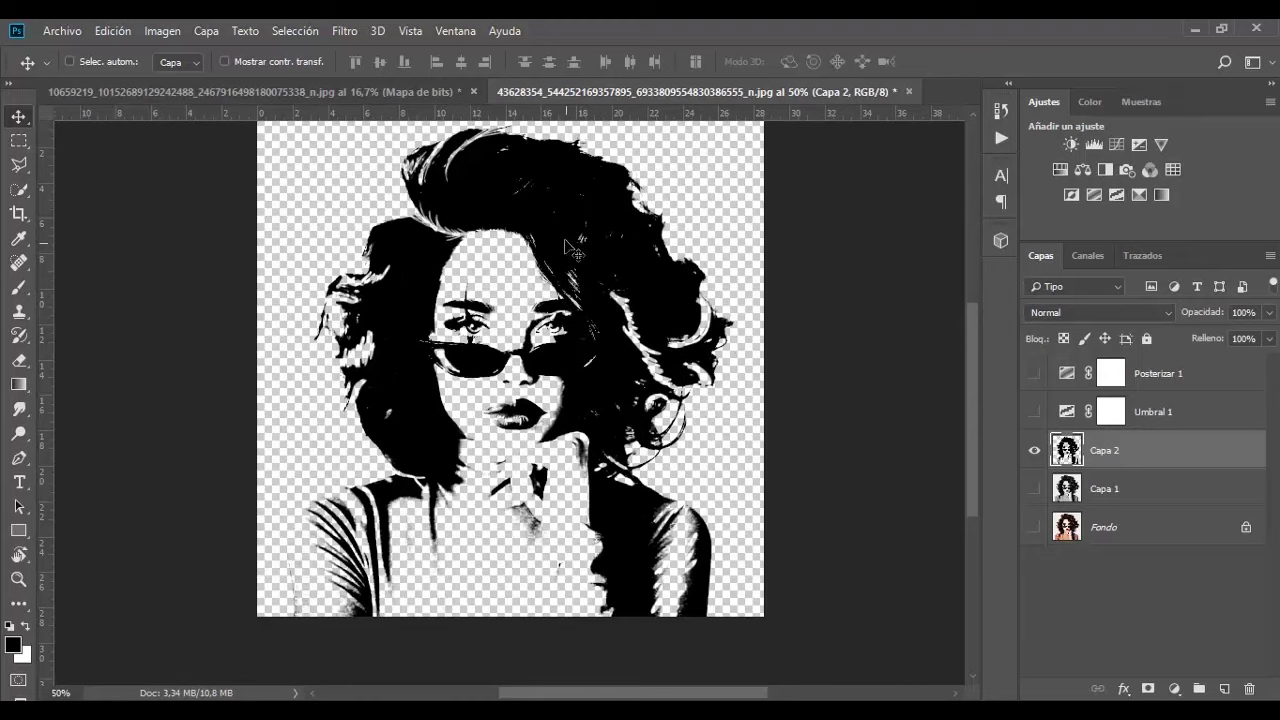
Step: At 100%, paint black over the white hair streaks near the right eye
{"action": "key", "text": "z"}
{"action": "double_click", "coordinate": [518, 298]}
{"action": "key", "text": "b"}
{"action": "scroll", "coordinate": [606, 300], "scroll_direction": "up", "scroll_amount": 1}
{"action": "left_click_drag", "start_coordinate": [571, 343], "coordinate": [560, 391]}
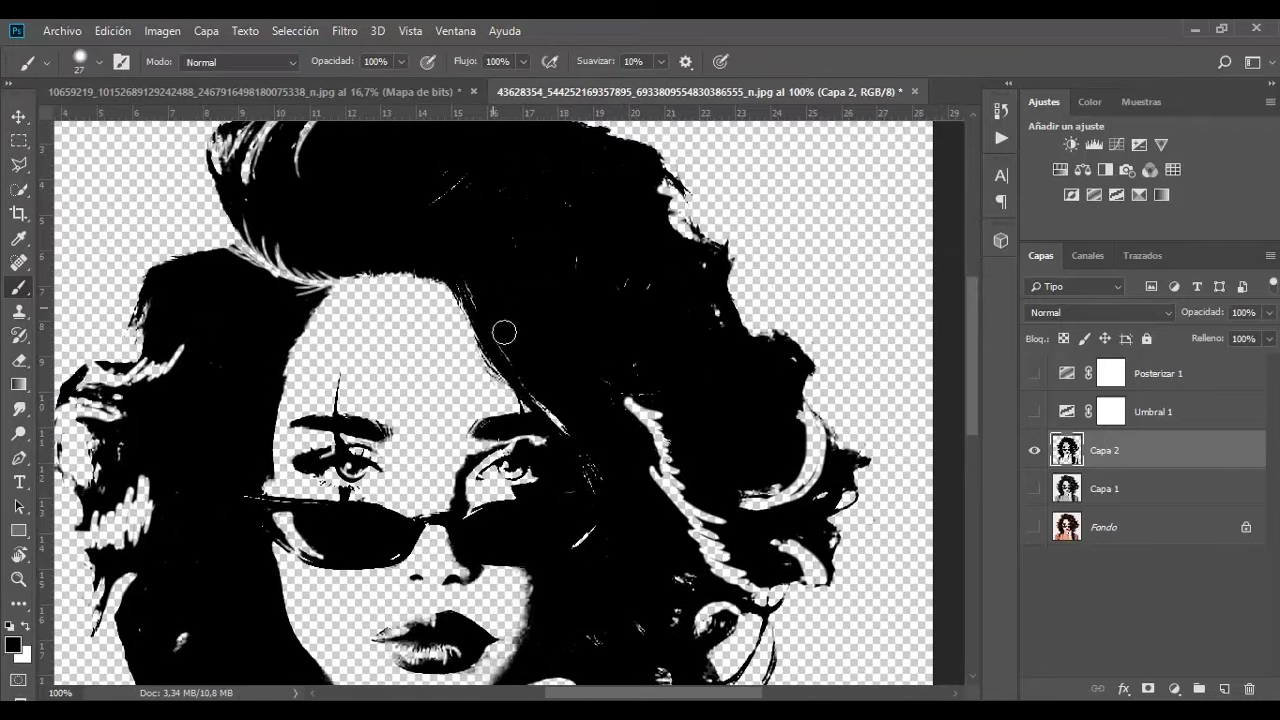
{"action": "left_click_drag", "start_coordinate": [586, 441], "coordinate": [626, 511]}
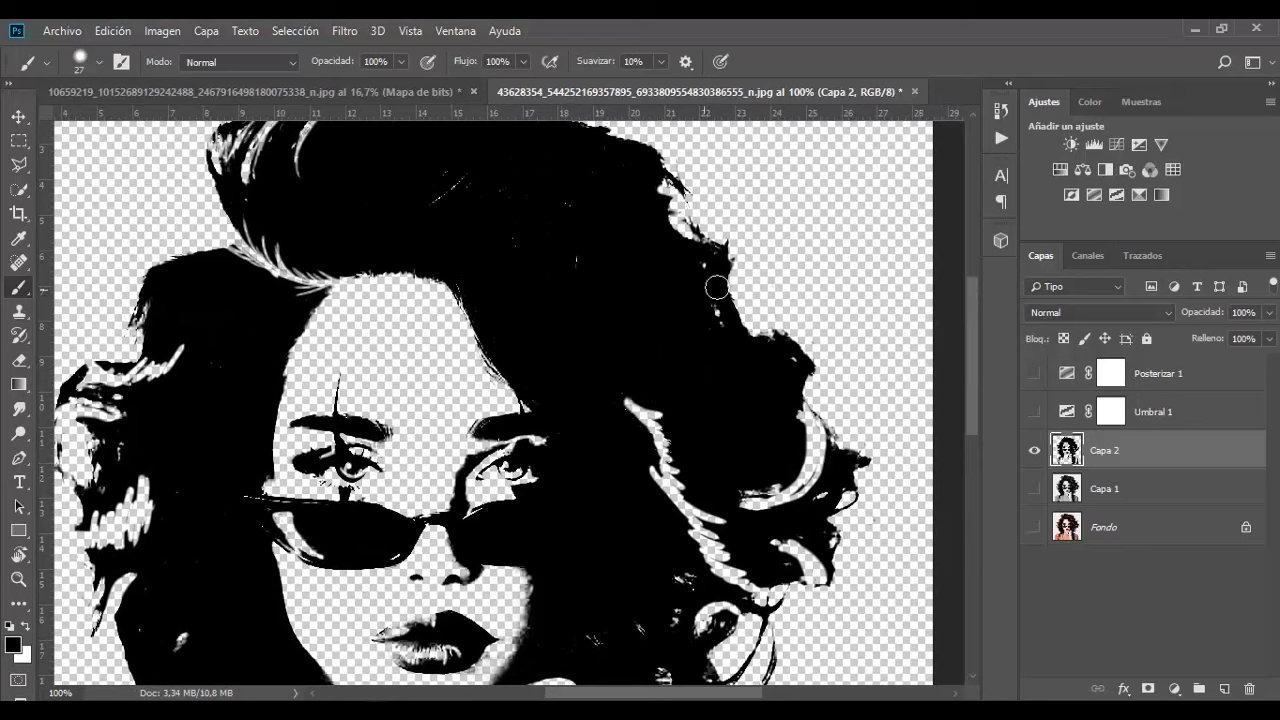
{"action": "mouse_move", "coordinate": [441, 201]}
{"action": "left_mouse_down"}
{"action": "mouse_move", "coordinate": [466, 183]}
{"action": "mouse_move", "coordinate": [609, 294]}
{"action": "mouse_move", "coordinate": [565, 122]}
{"action": "left_mouse_up"}
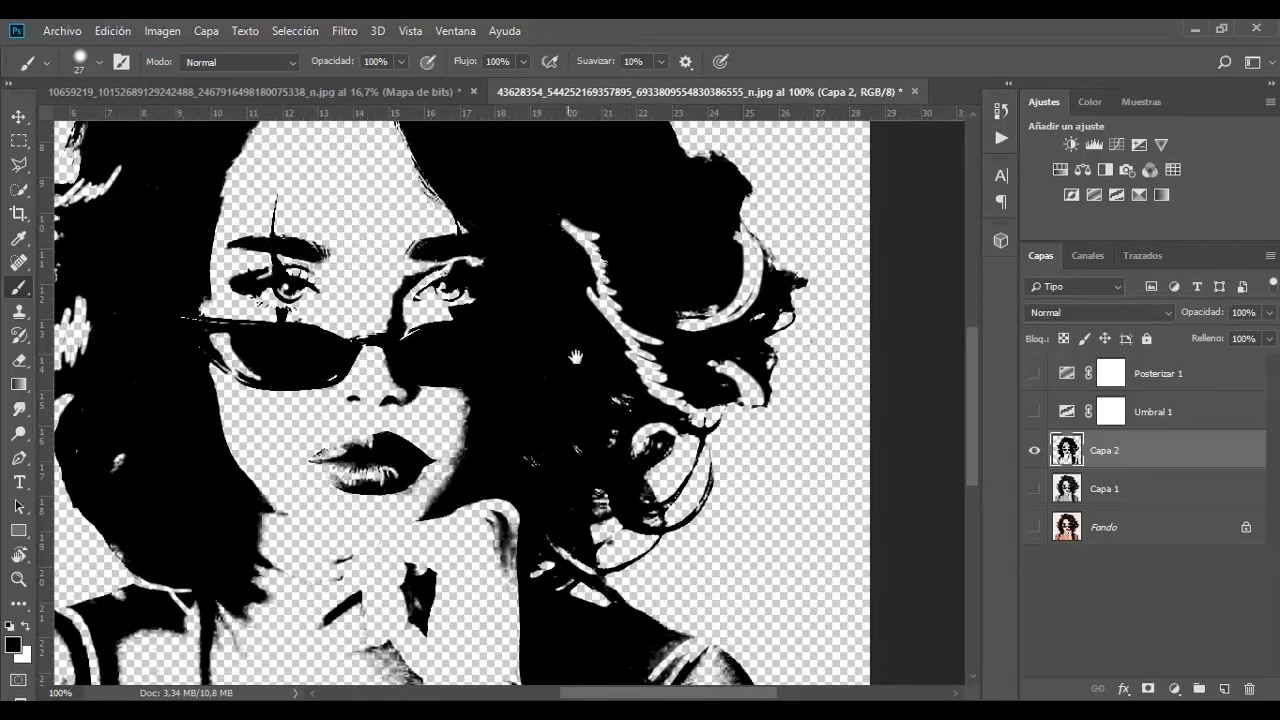
Step: Bring the chin, hand and shoulder into view and shrink the brush to 11 px
{"action": "left_click_drag", "start_coordinate": [569, 413], "coordinate": [627, 130]}
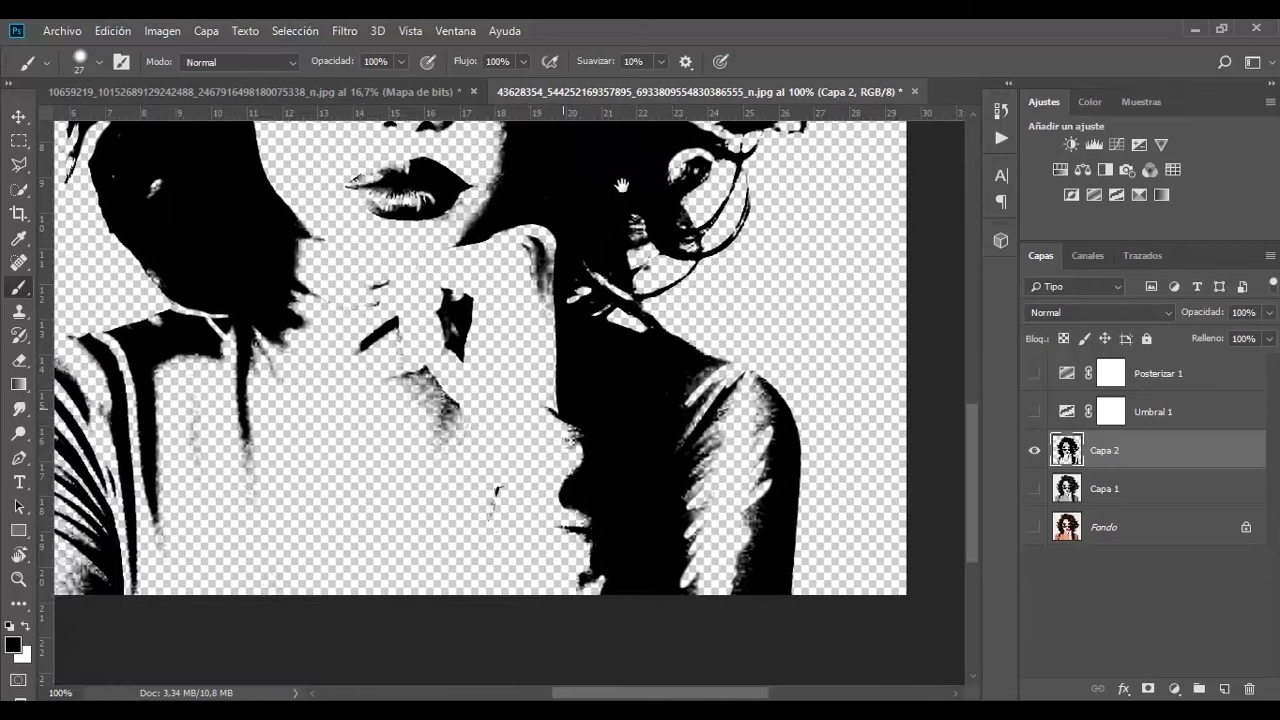
{"action": "left_click_drag", "start_coordinate": [180, 130], "coordinate": [309, 391]}
{"action": "left_click_drag", "start_coordinate": [367, 242], "coordinate": [367, 312]}
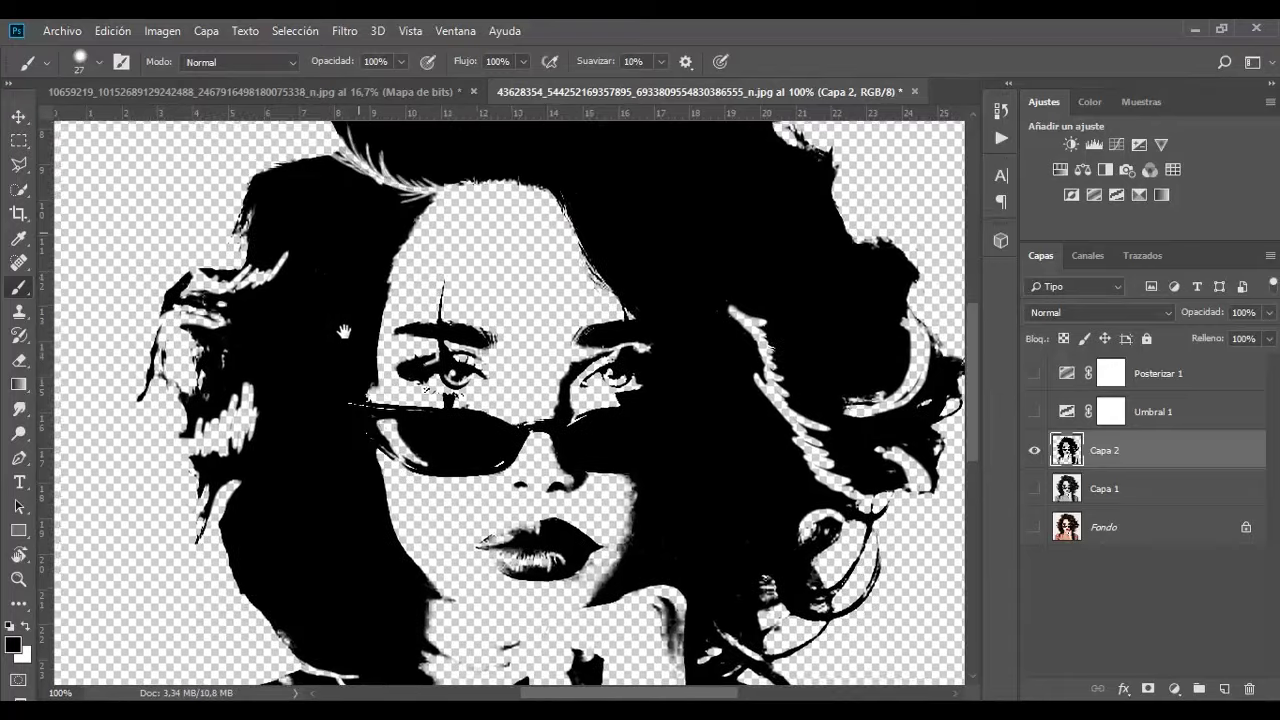
{"action": "left_click_drag", "start_coordinate": [438, 544], "coordinate": [330, 245]}
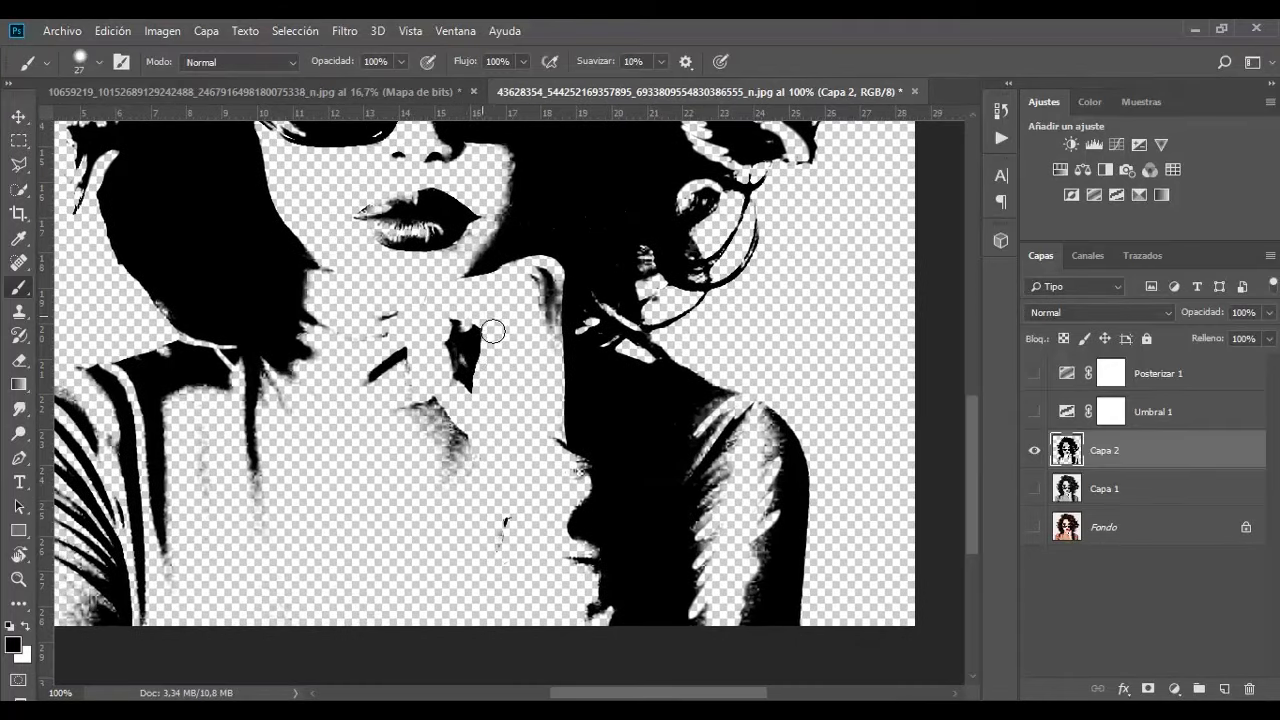
{"action": "left_click_drag", "start_coordinate": [493, 331], "coordinate": [465, 334]}
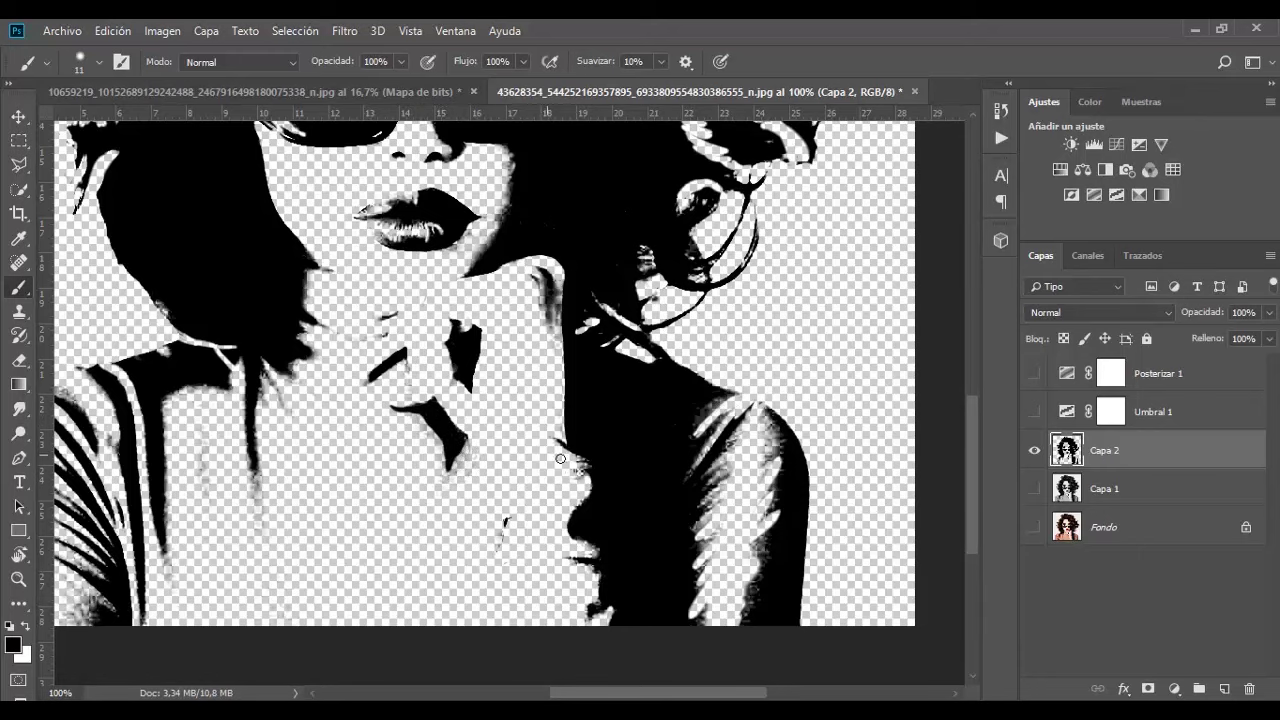
{"action": "scroll", "coordinate": [560, 458], "scroll_direction": "down", "scroll_amount": 1}
{"action": "scroll", "coordinate": [500, 458], "scroll_direction": "down", "scroll_amount": 1}
Step: Paint a last black touch near the hand and zoom out to 50%
{"action": "left_click_drag", "start_coordinate": [474, 469], "coordinate": [464, 468]}
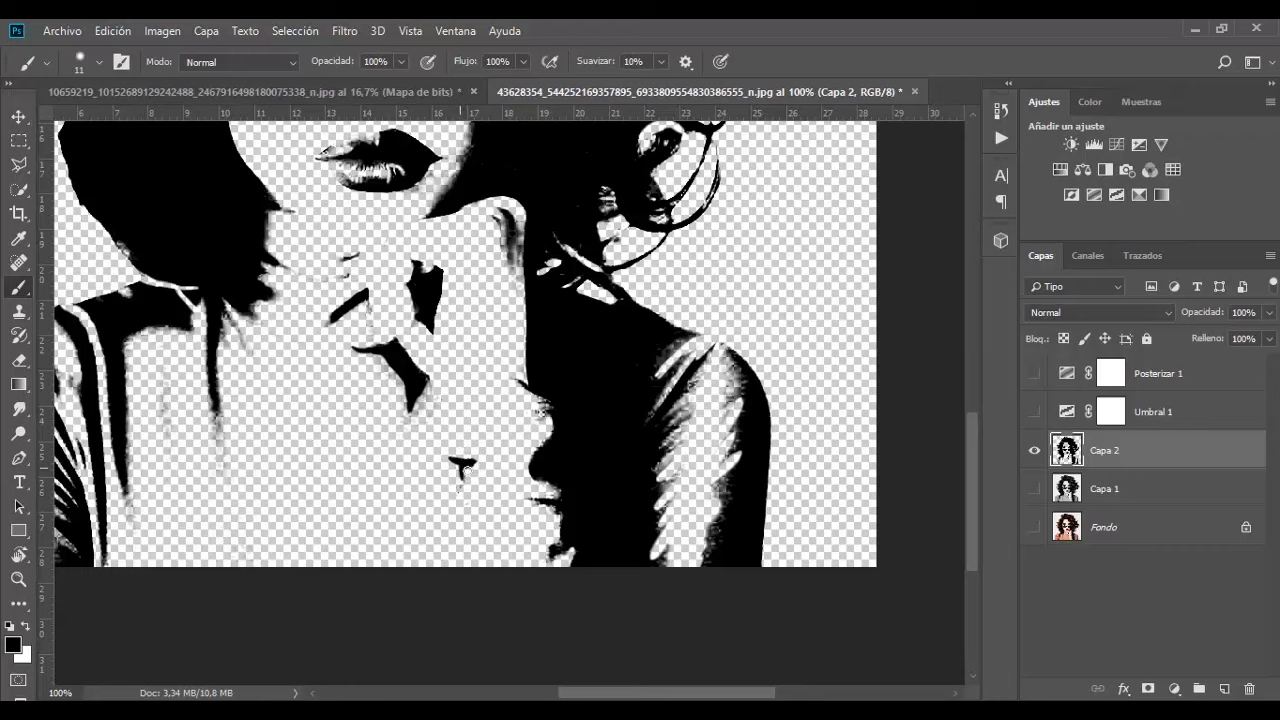
{"action": "left_click", "coordinate": [643, 457], "text": "alt"}
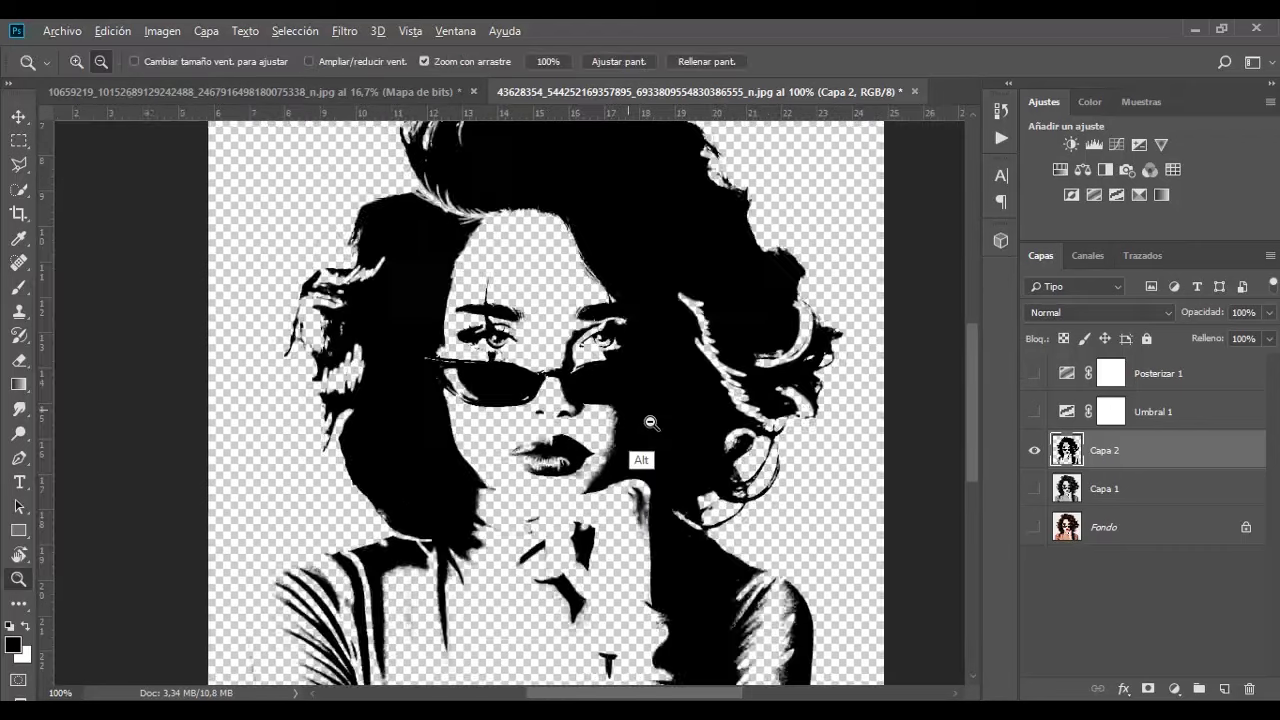
{"action": "left_click", "coordinate": [680, 448], "text": "alt"}
{"action": "left_click_drag", "start_coordinate": [737, 447], "coordinate": [721, 438]}
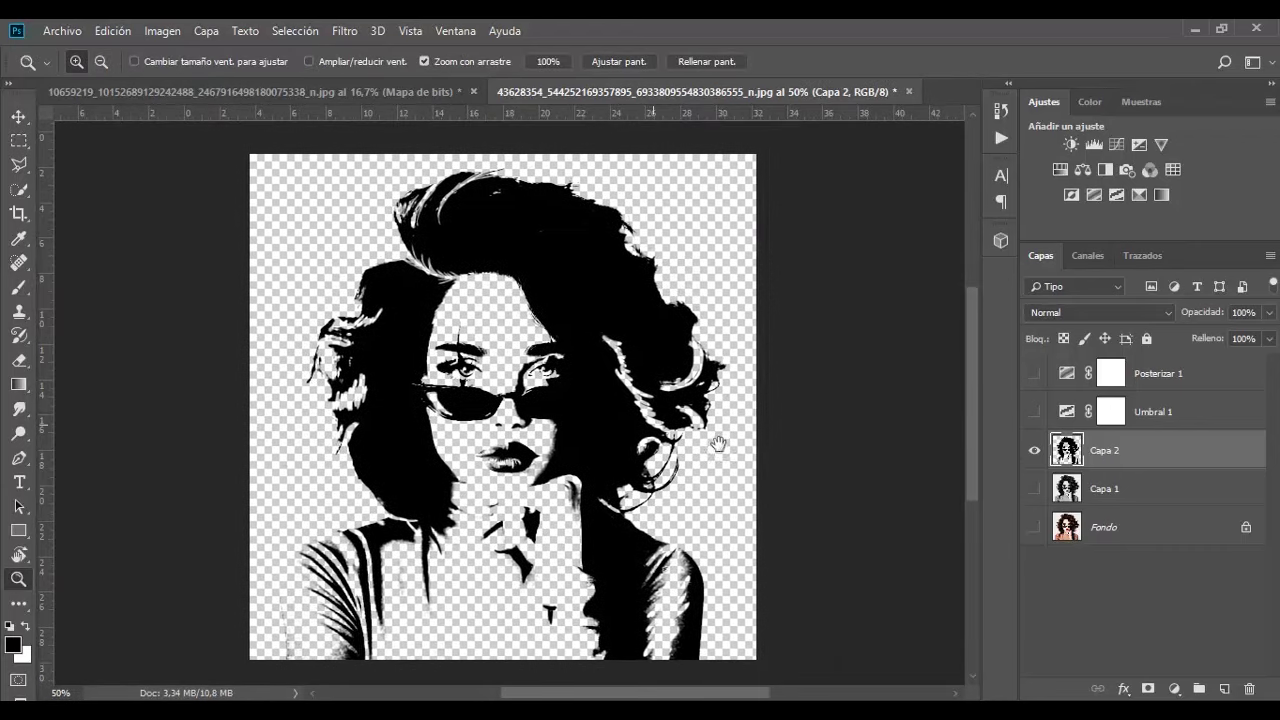
{"action": "key", "text": "v"}
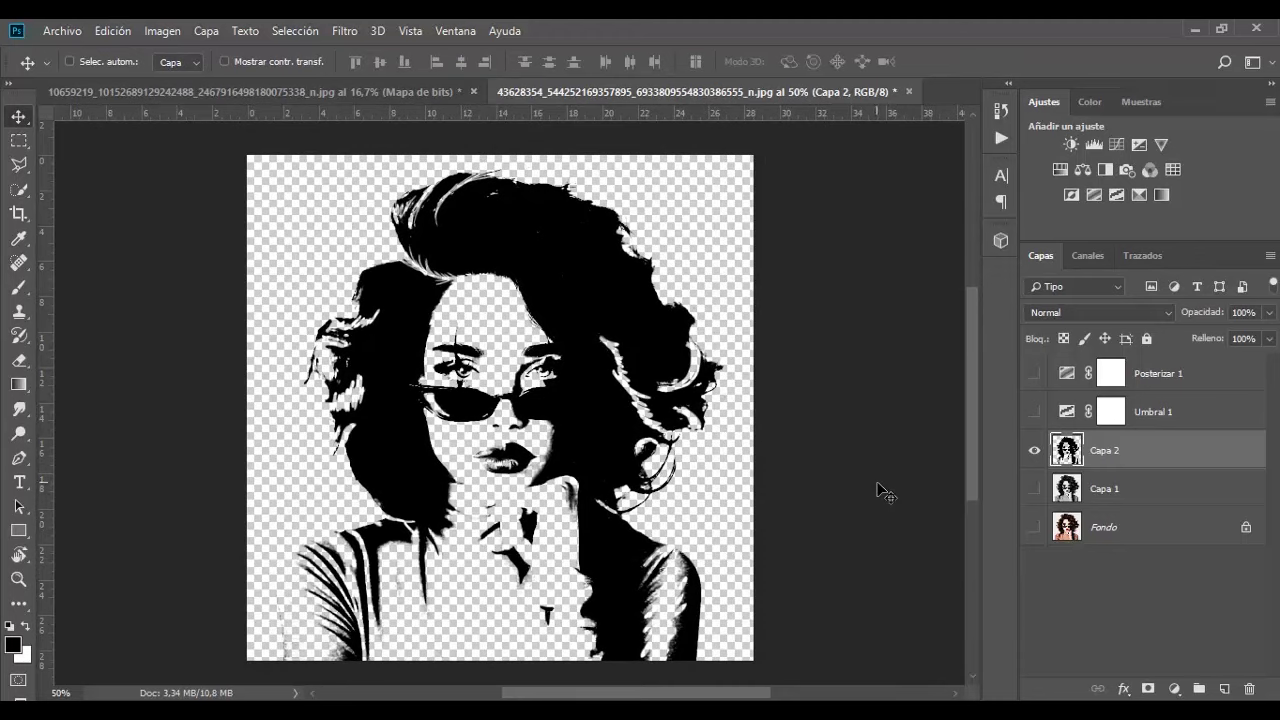
Step: Hide the Capa 2 stencil so the grayscale Capa 1 shows, and select Capa 1
{"action": "left_click", "coordinate": [1034, 488], "text": "alt"}
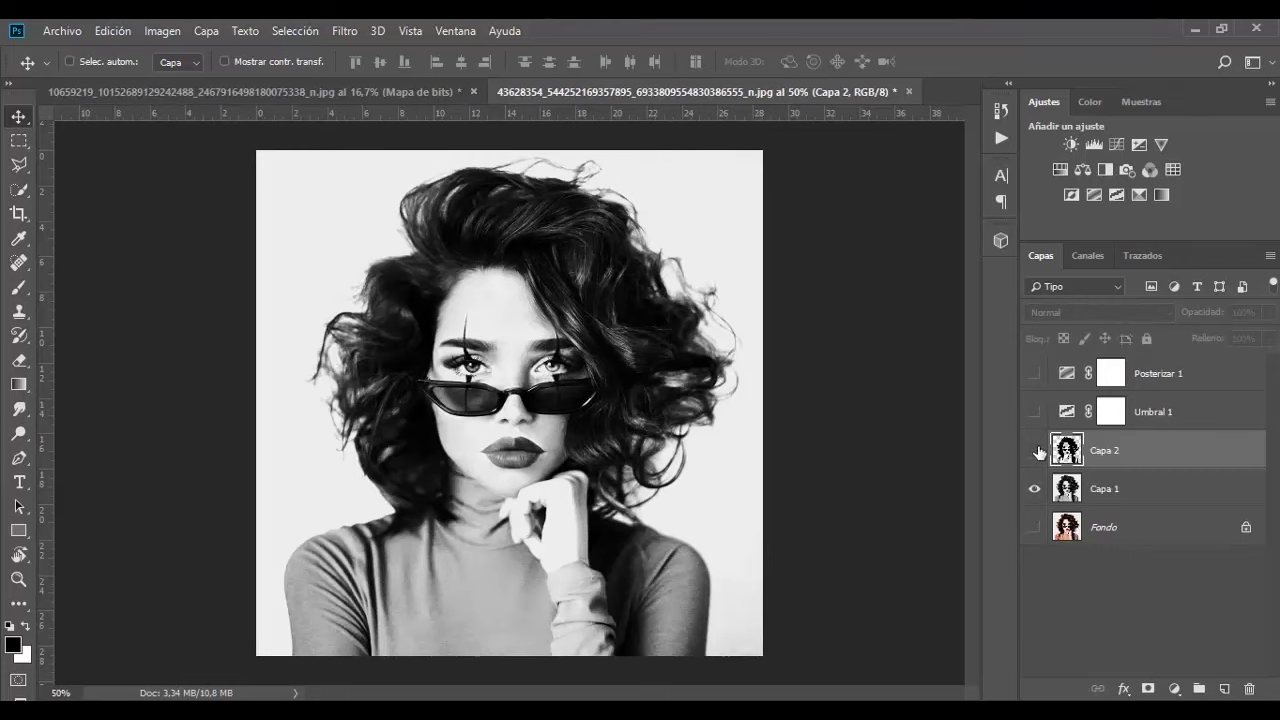
{"action": "left_click", "coordinate": [1034, 450], "text": "alt"}
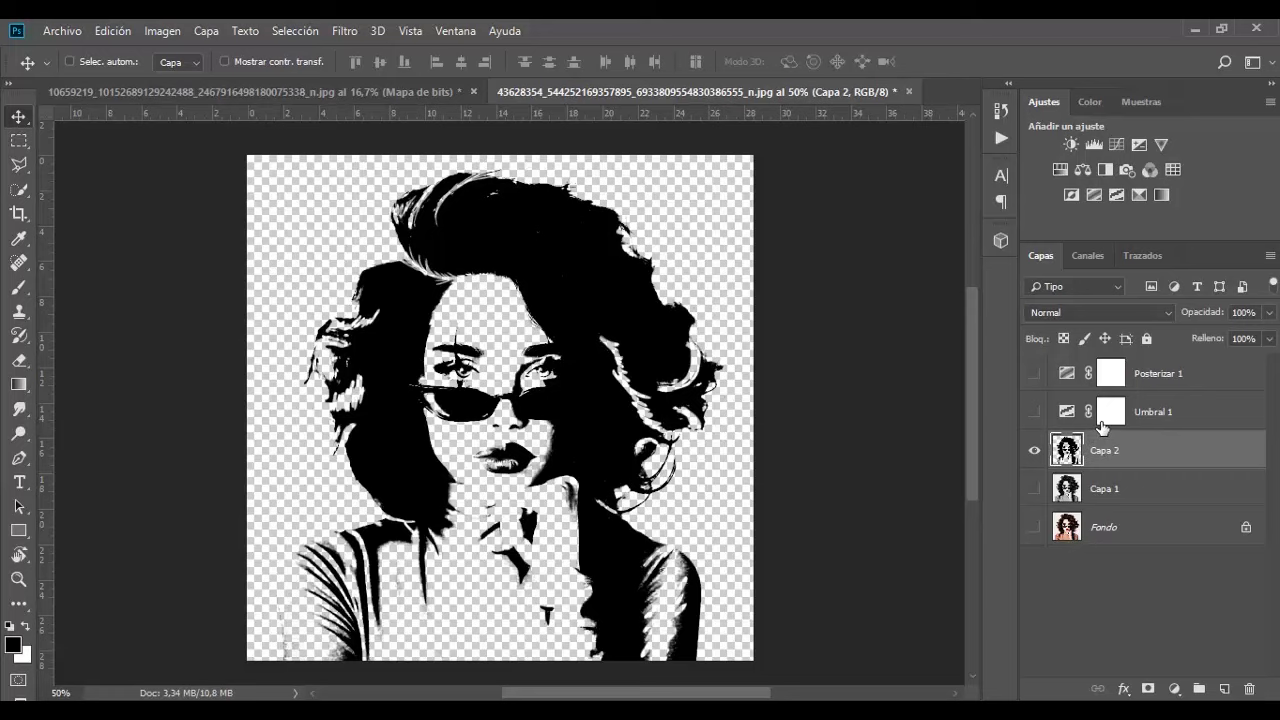
{"action": "left_click", "coordinate": [1036, 452], "text": "alt"}
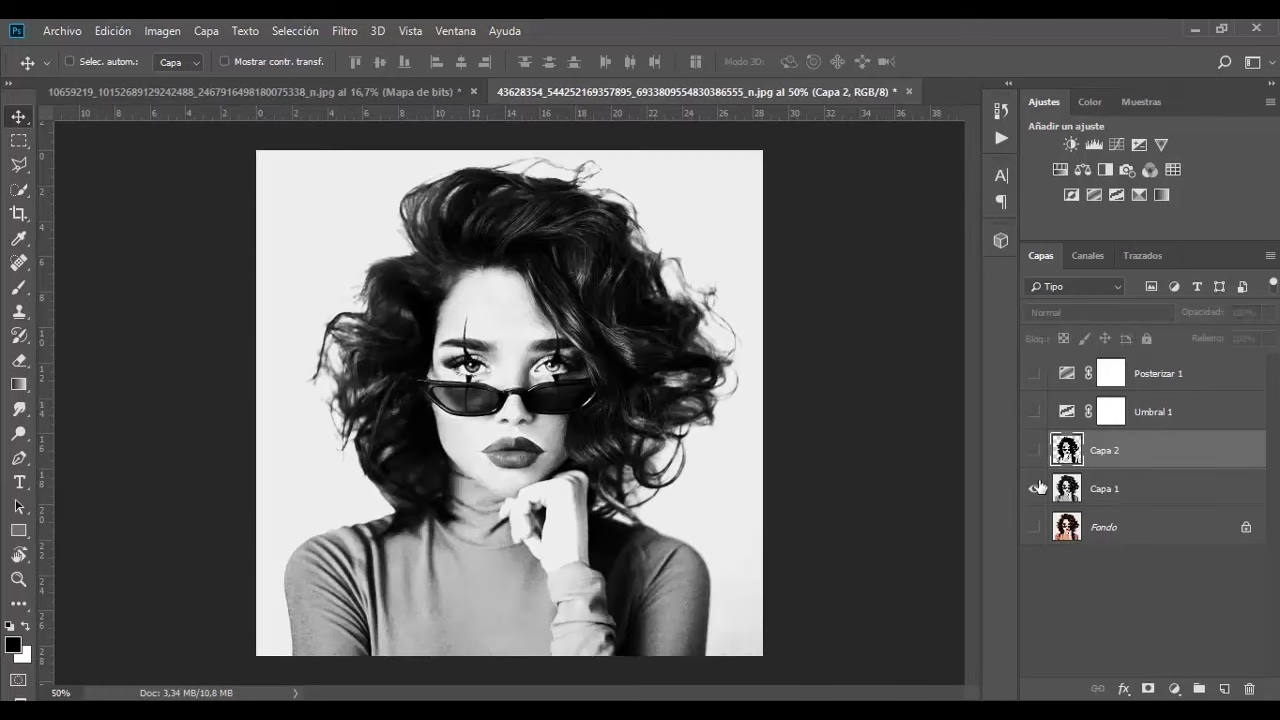
{"action": "left_click", "coordinate": [1162, 502]}
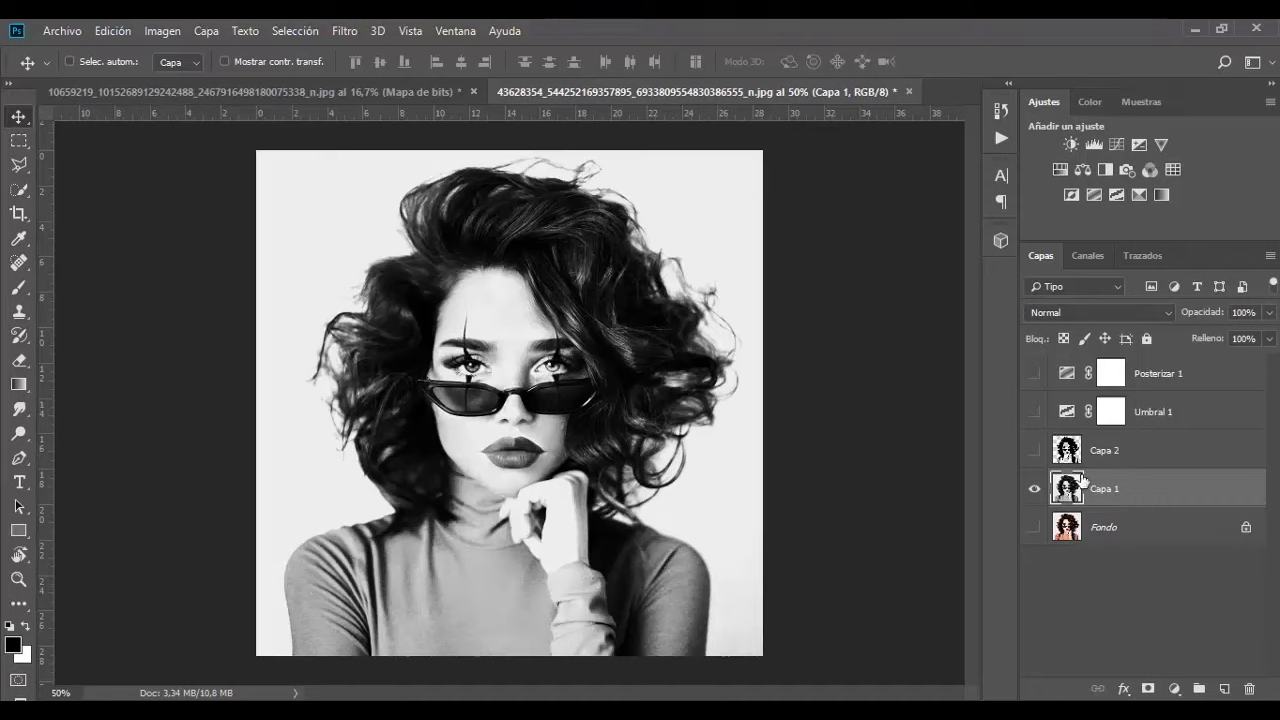
{"action": "left_click", "coordinate": [153, 37]}
{"action": "mouse_move", "coordinate": [171, 52]}
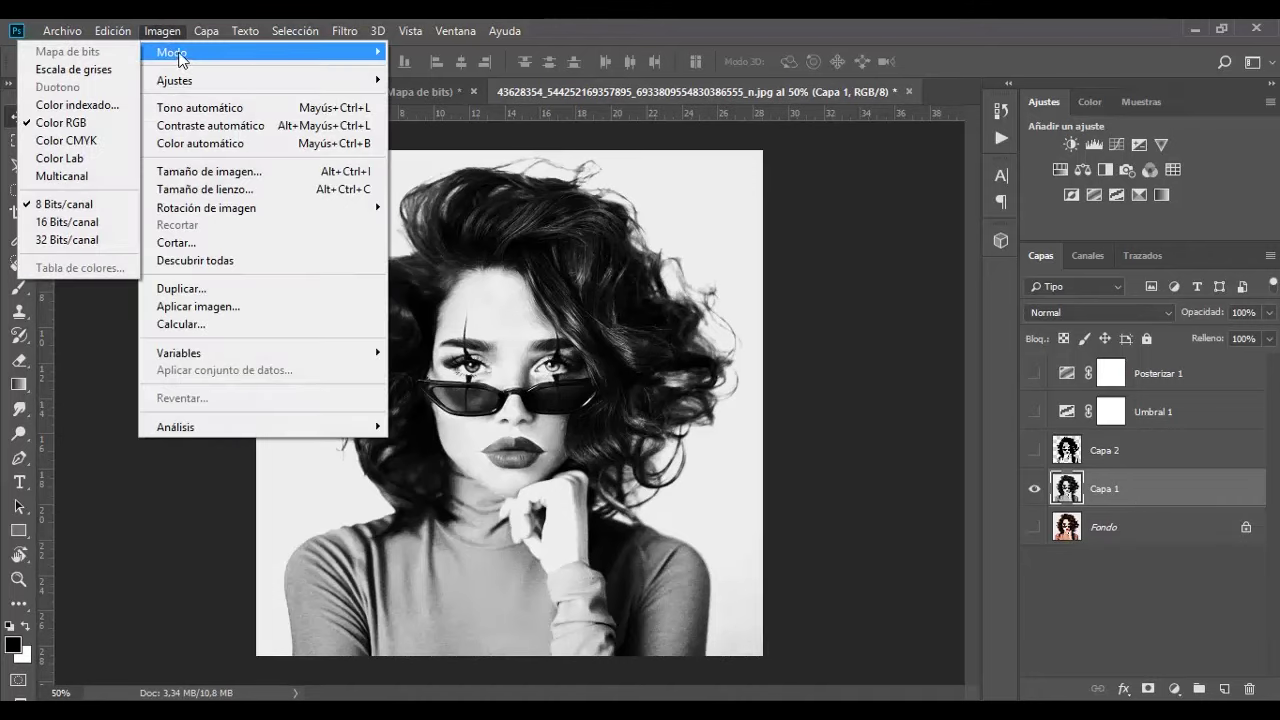
Step: Convert the image to Escala de grises, merging layers and discarding colour information
{"action": "left_click", "coordinate": [111, 70]}
{"action": "left_click", "coordinate": [612, 289]}
{"action": "left_click", "coordinate": [580, 322]}
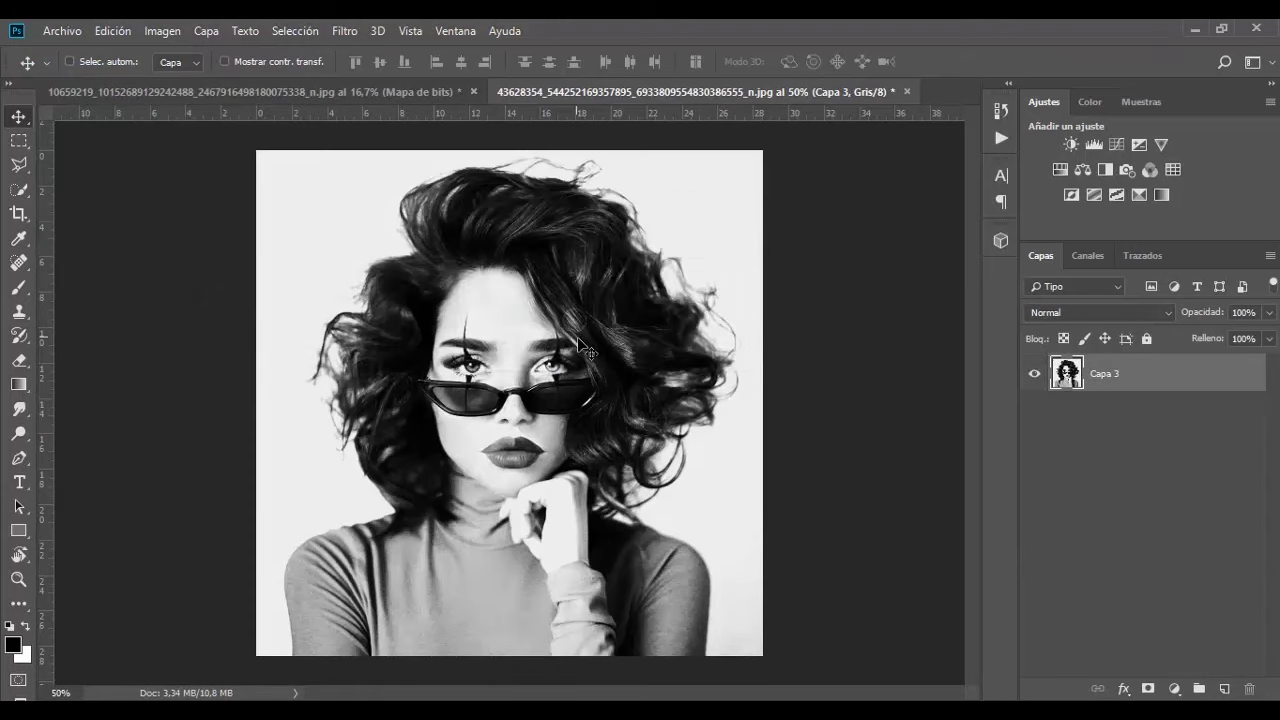
Step: Convert to Mapa de bits at 300 ppi with 50% threshold, flattening the layers
{"action": "left_click", "coordinate": [158, 33]}
{"action": "mouse_move", "coordinate": [172, 52]}
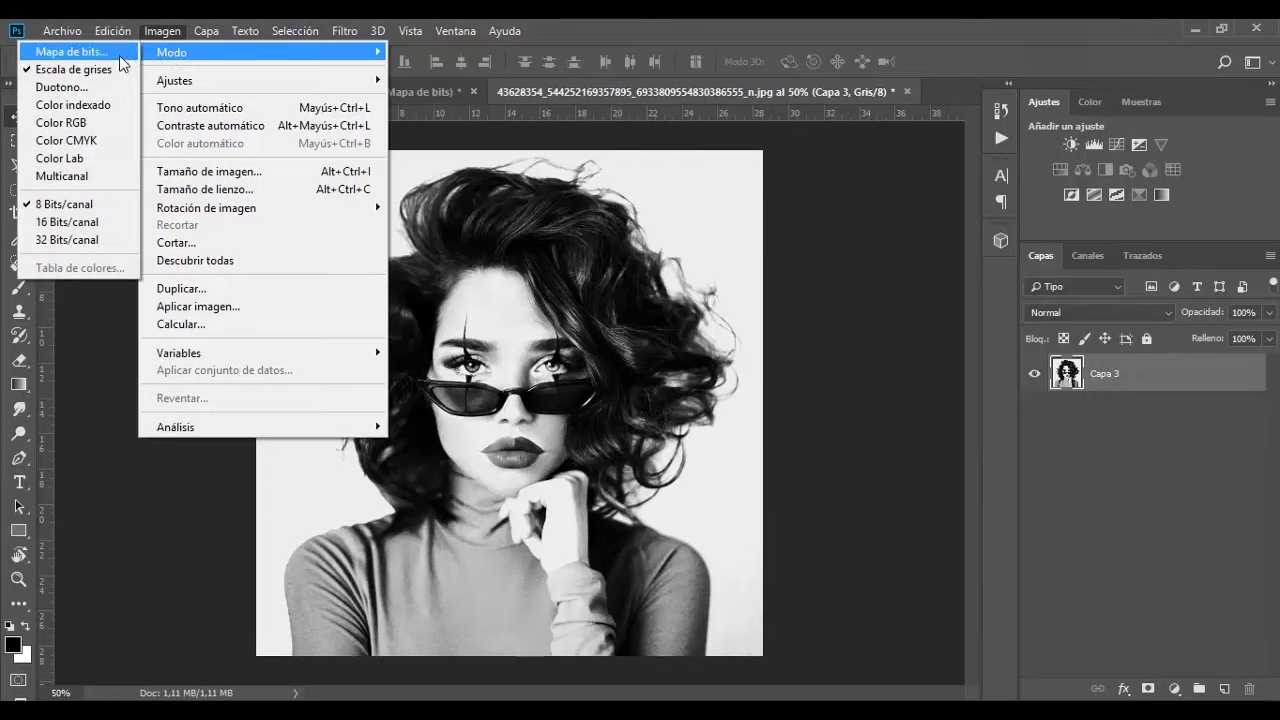
{"action": "left_click", "coordinate": [123, 52]}
{"action": "left_click", "coordinate": [574, 289]}
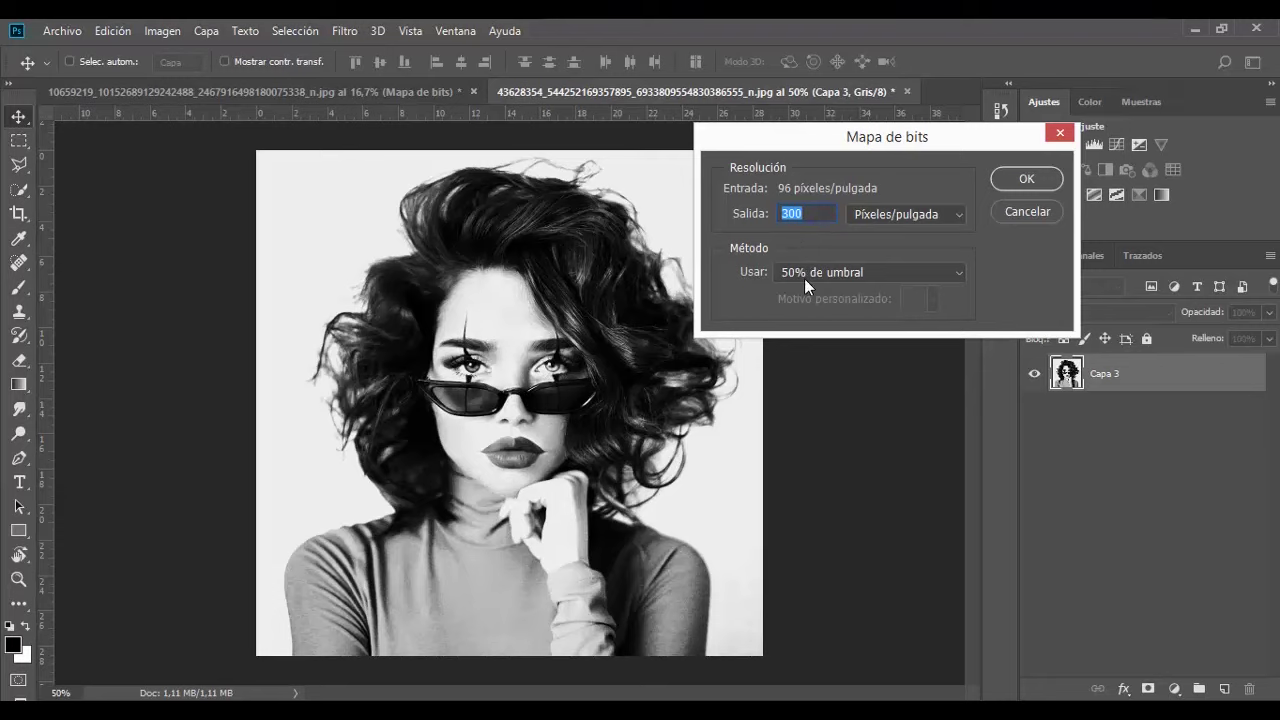
{"action": "left_click", "coordinate": [1030, 182]}
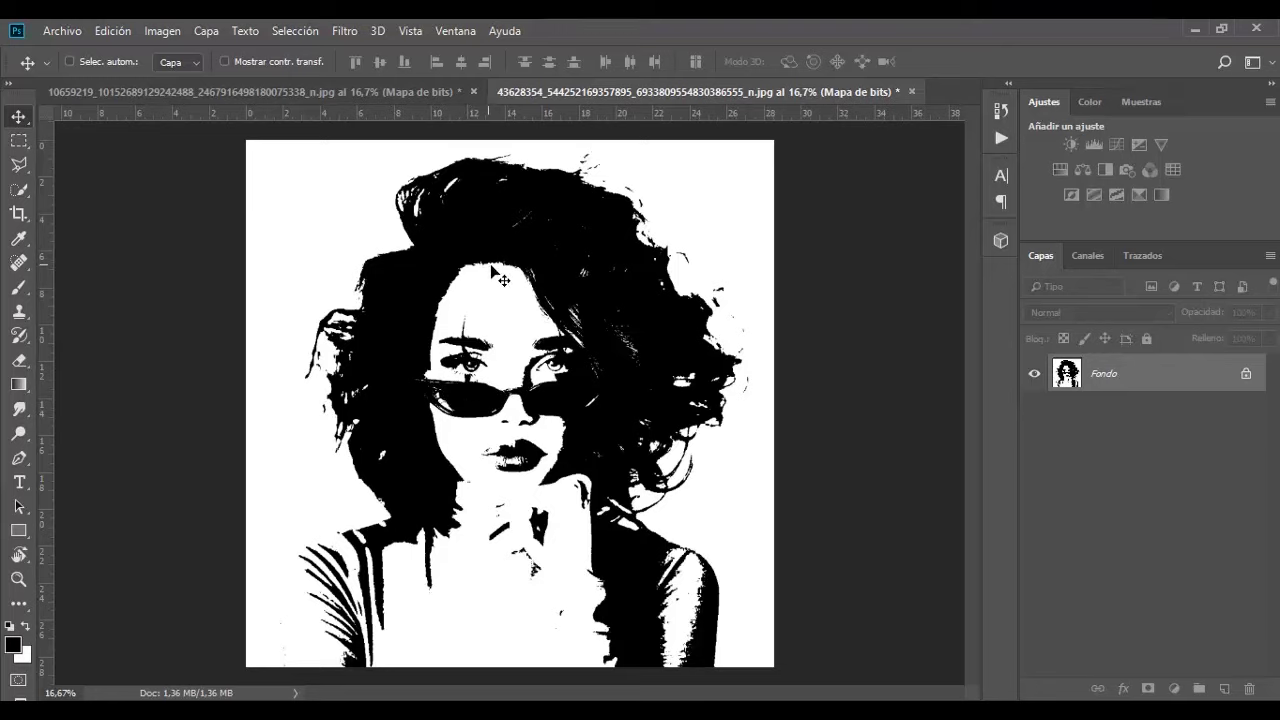
Step: Swap the Brush foreground colour to white, then return to the Move tool
{"action": "key", "text": "b"}
{"action": "key", "text": "x"}
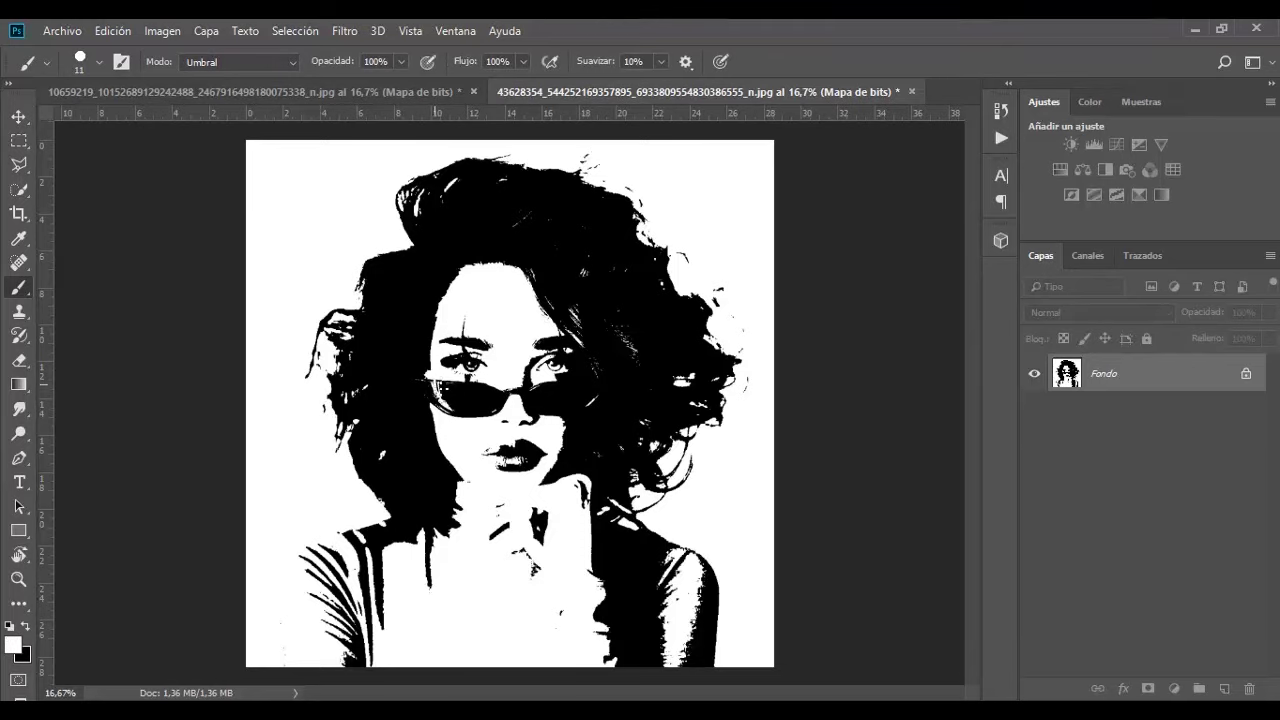
{"action": "key", "text": "v"}
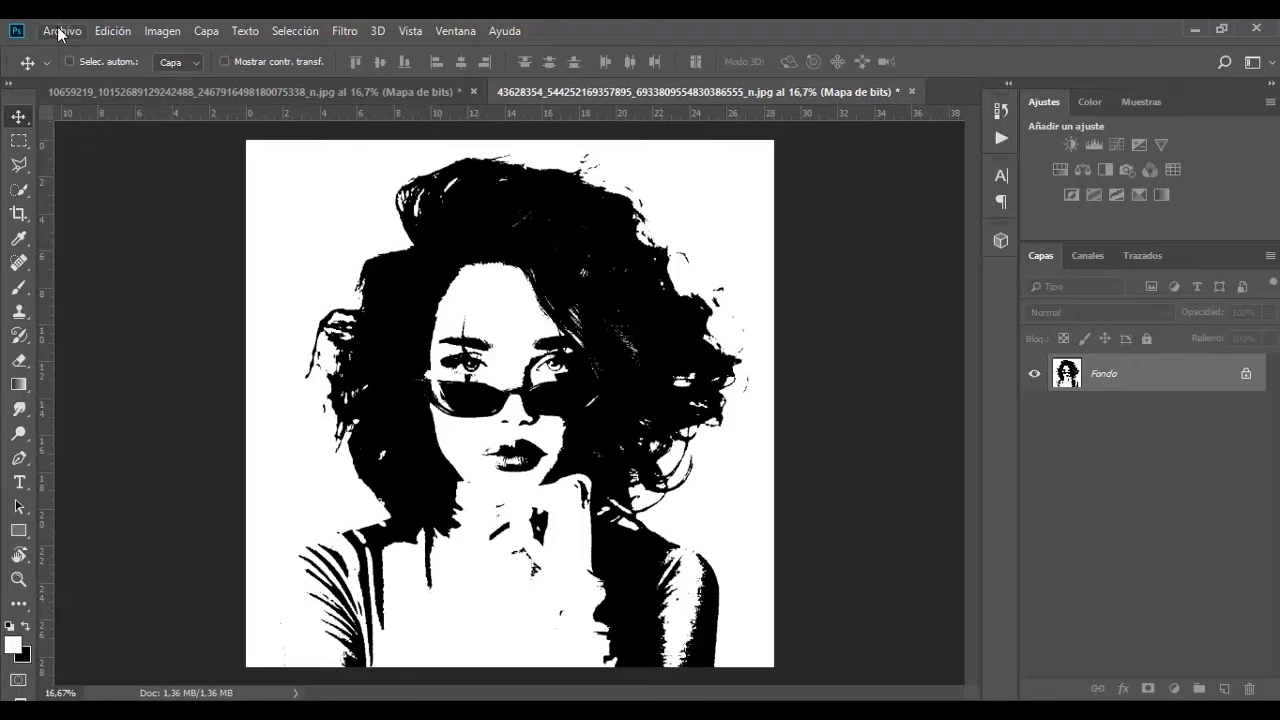
Step: Quick-export the bitmap portrait as PNG from Archivo > Exportar
{"action": "left_click", "coordinate": [70, 34]}
{"action": "mouse_move", "coordinate": [76, 286]}
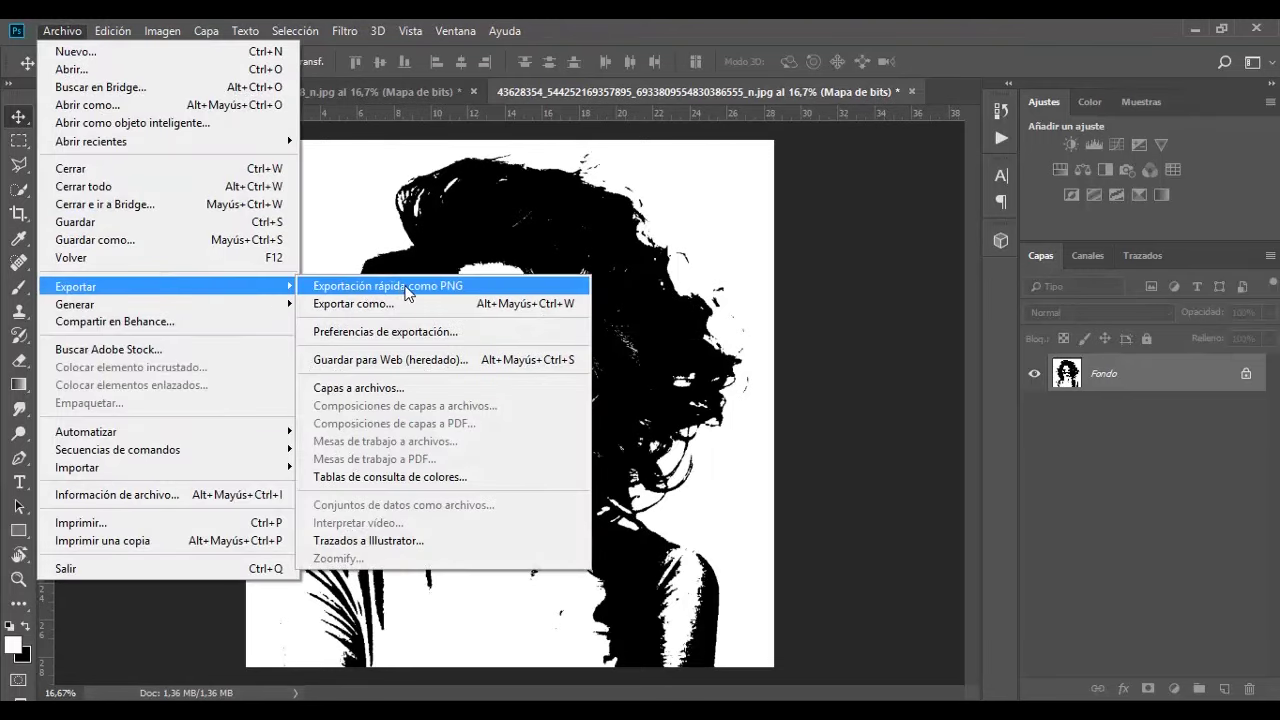
{"action": "left_click", "coordinate": [407, 287]}
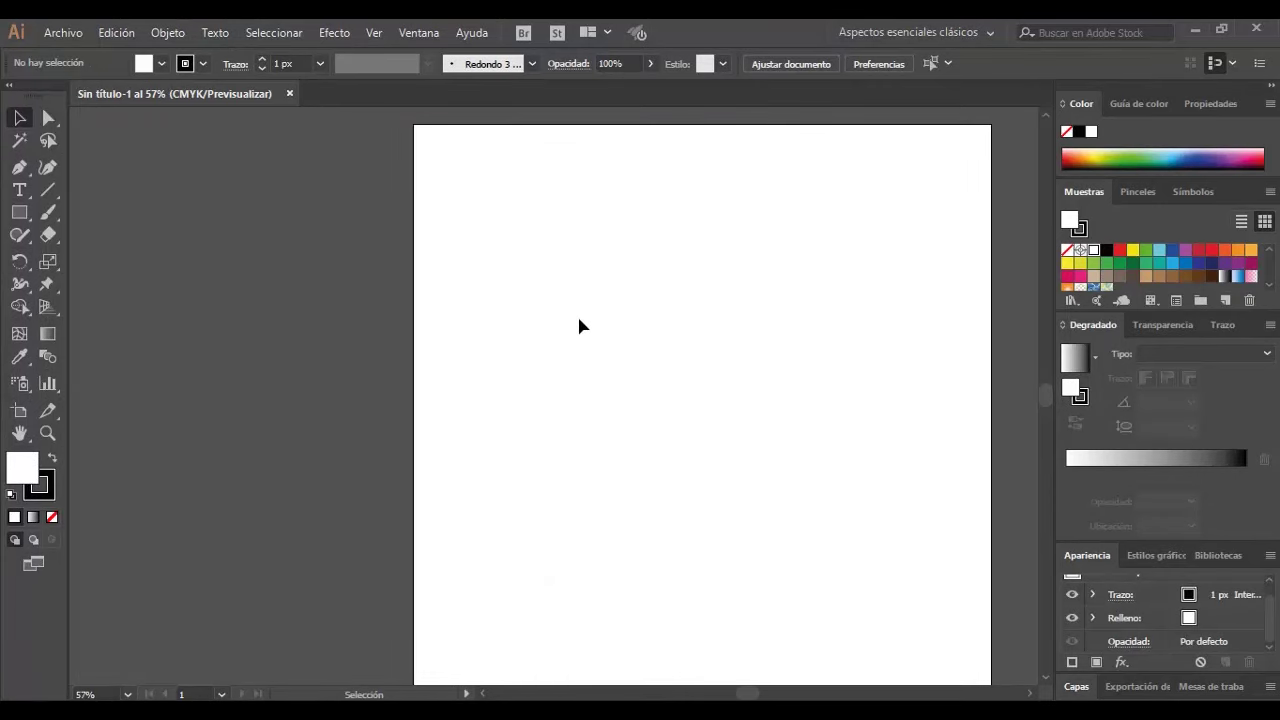
Step: Place the exported PNG portrait onto the Sin título-1 artboard
{"action": "left_click", "coordinate": [63, 33]}
{"action": "left_click", "coordinate": [157, 338]}
{"action": "left_click", "coordinate": [1030, 637]}
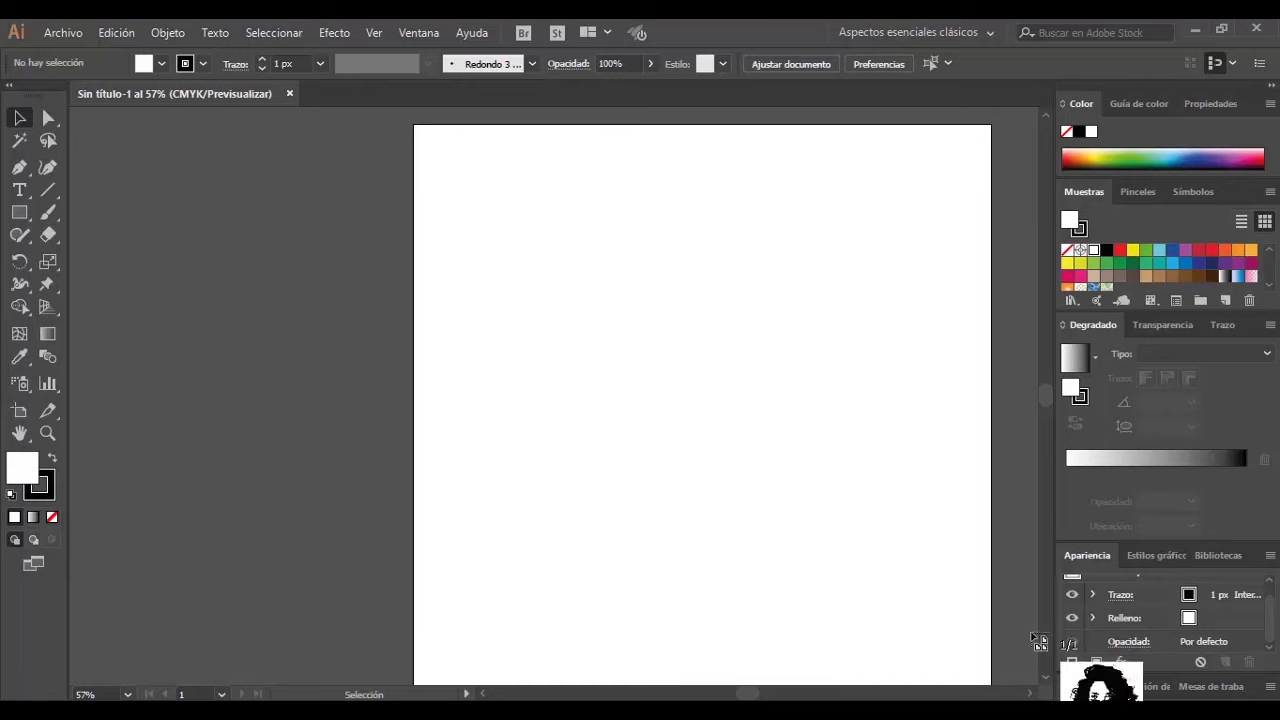
{"action": "left_click", "coordinate": [558, 209]}
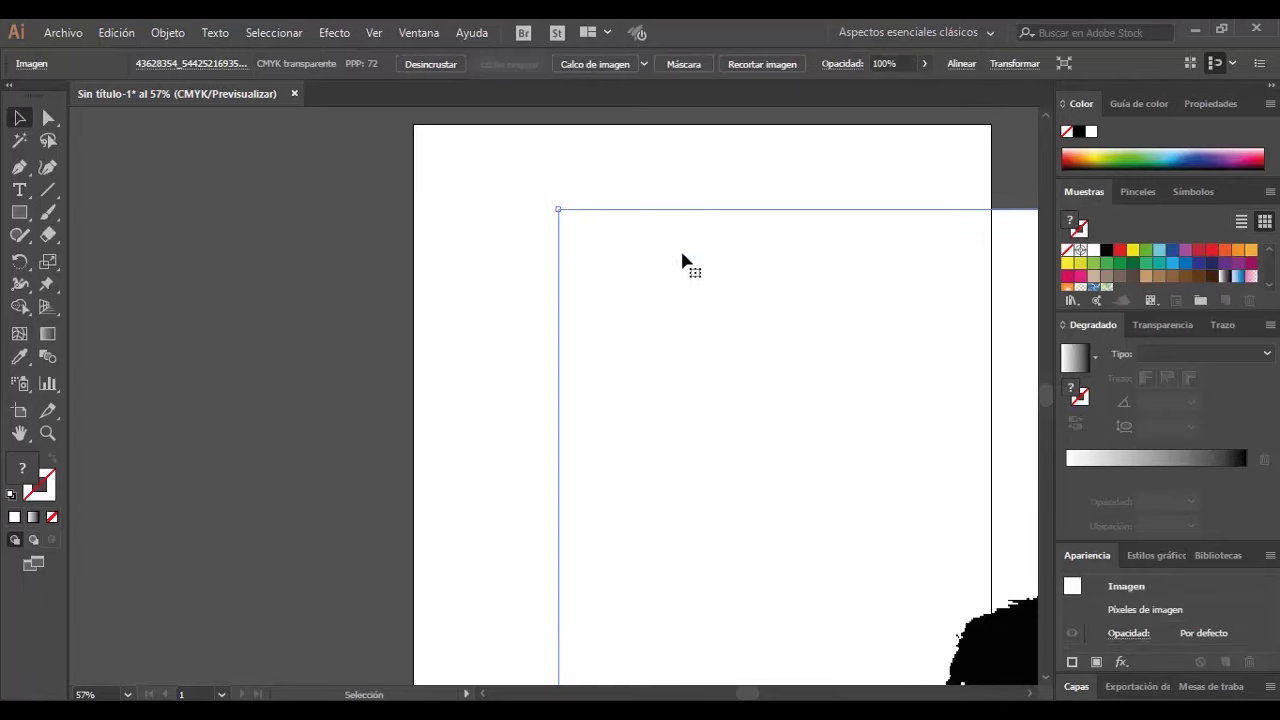
Step: Fit the placed portrait in view and convert it with Calco de imagen
{"action": "key", "text": "ctrl+alt+0"}
{"action": "key", "text": "ctrl+plus"}
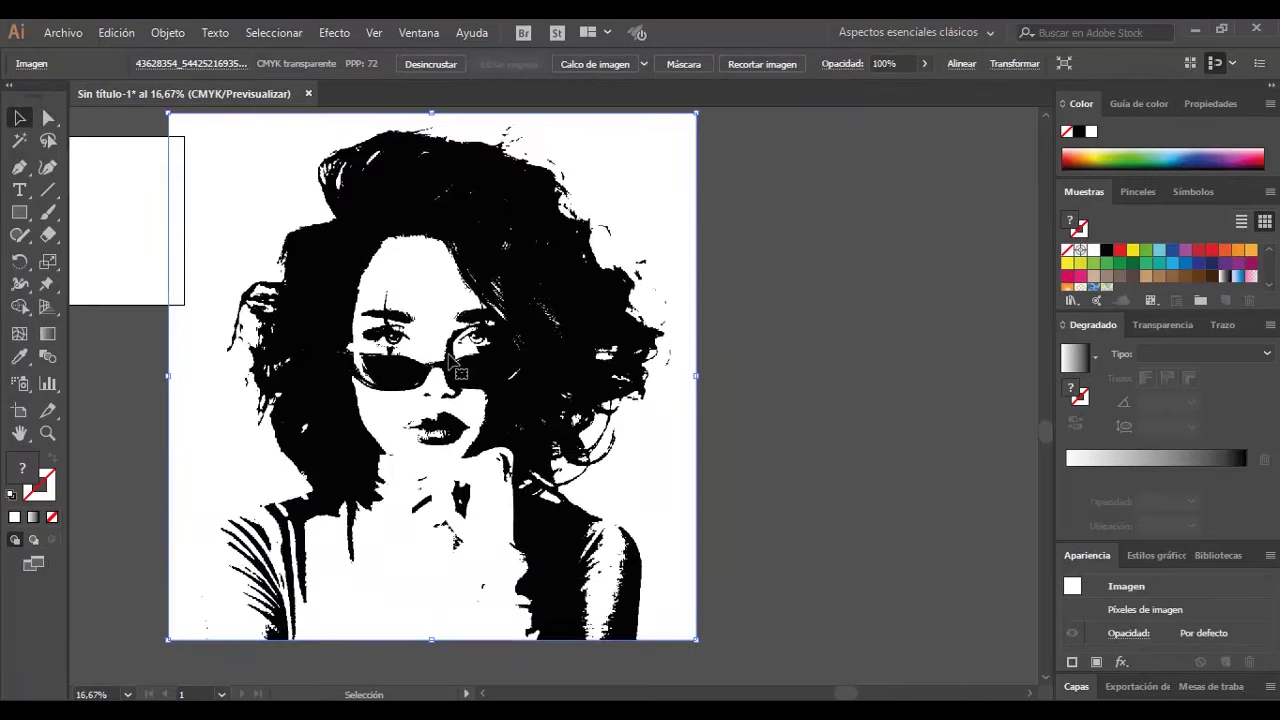
{"action": "left_click", "coordinate": [623, 67]}
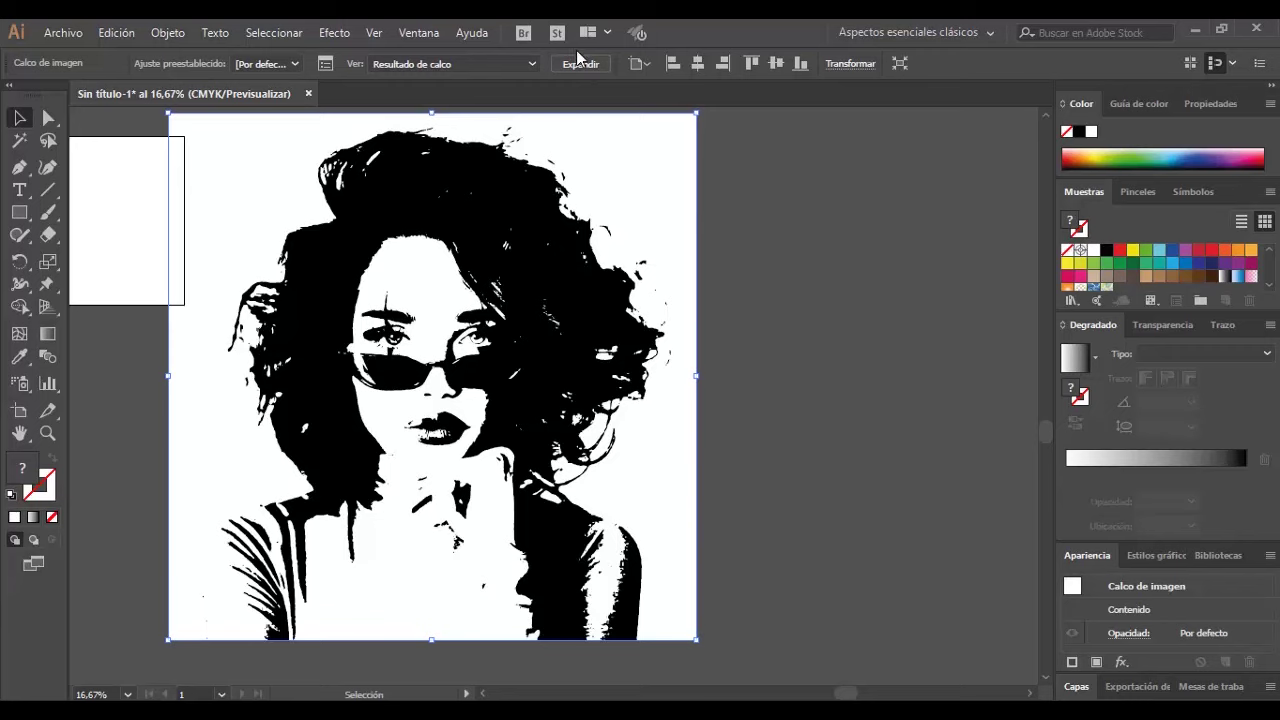
Step: Expand and ungroup the trace, then delete all the white background shapes
{"action": "left_click", "coordinate": [582, 63]}
{"action": "right_click", "coordinate": [633, 188]}
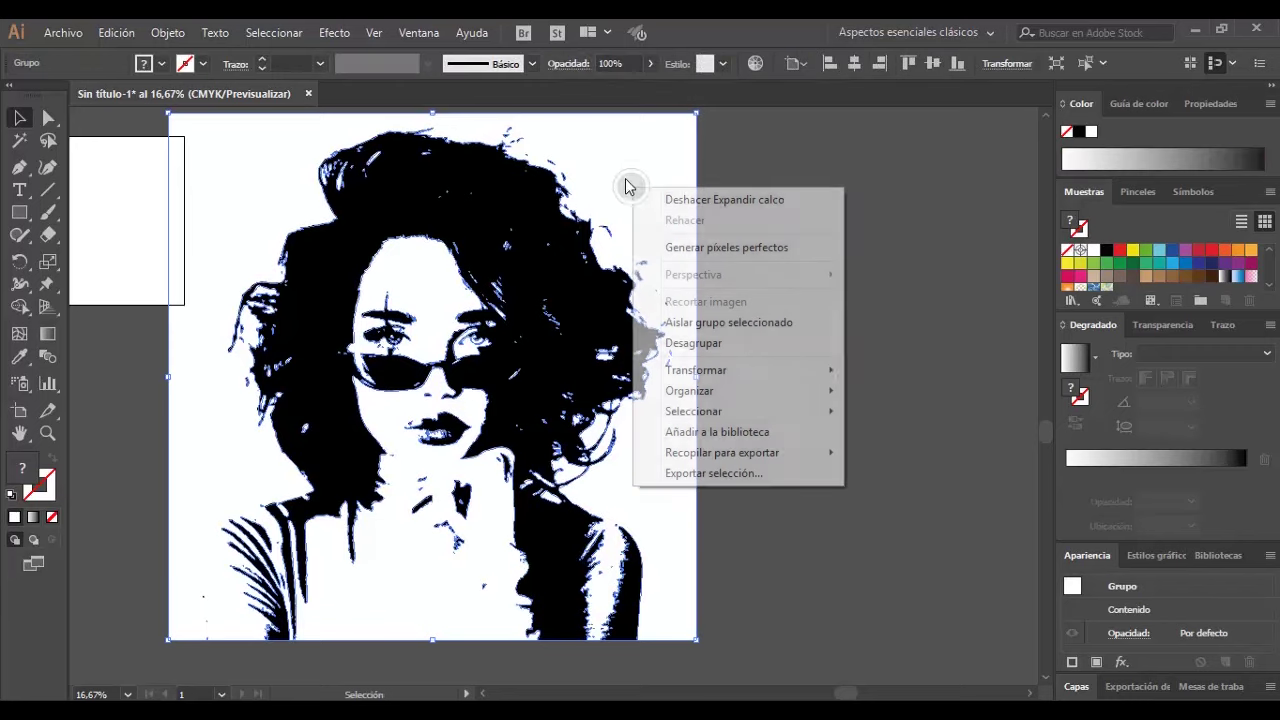
{"action": "left_click", "coordinate": [712, 349]}
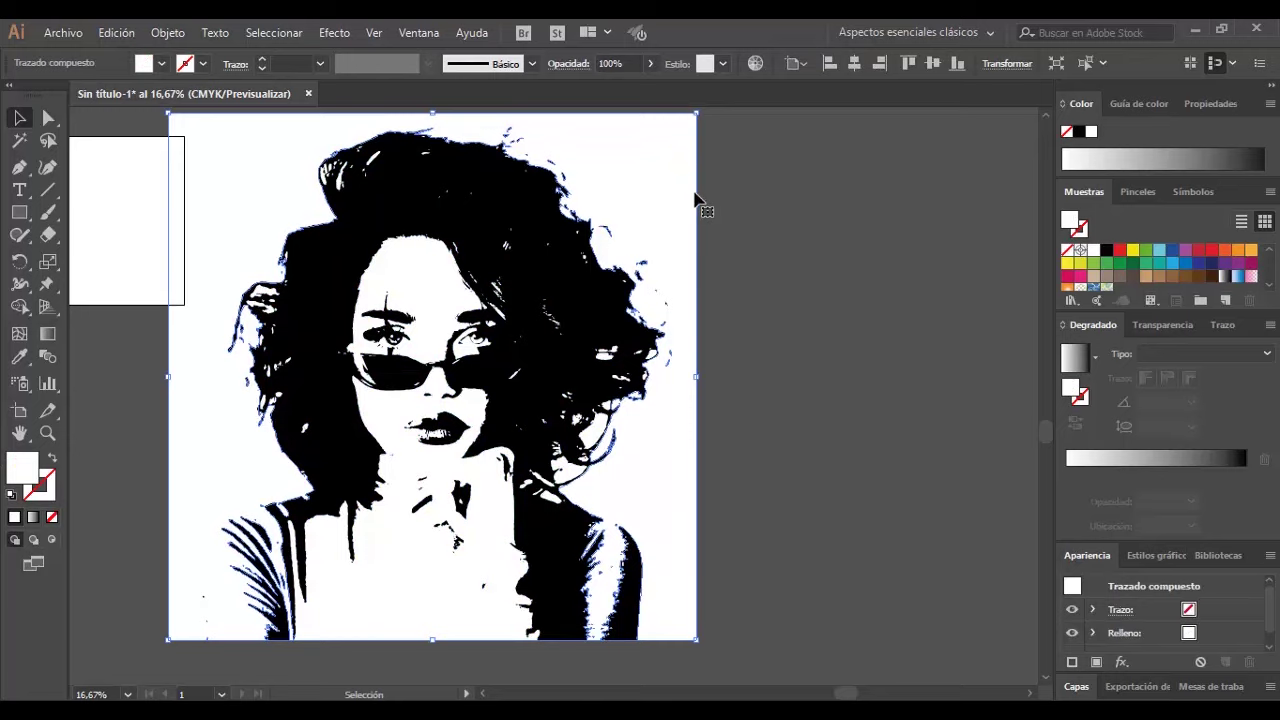
{"action": "left_click", "coordinate": [1086, 64]}
{"action": "key", "text": "Delete"}
Step: Group the remaining black portrait shapes and shift the group slightly right
{"action": "mouse_move", "coordinate": [280, 143]}
{"action": "left_mouse_down"}
{"action": "mouse_move", "coordinate": [838, 551]}
{"action": "mouse_move", "coordinate": [806, 514]}
{"action": "left_mouse_up"}
{"action": "key", "text": "ctrl+g"}
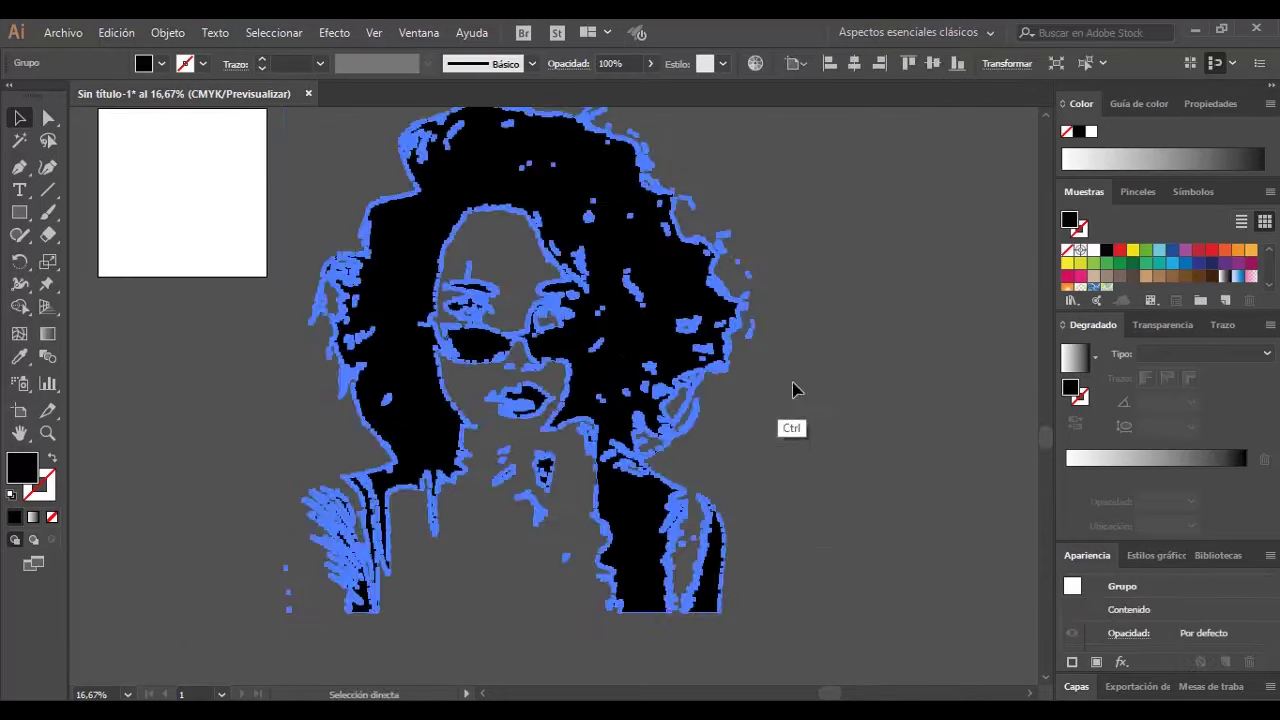
{"action": "left_click", "coordinate": [843, 317]}
{"action": "mouse_move", "coordinate": [713, 273]}
{"action": "left_mouse_down"}
{"action": "mouse_move", "coordinate": [800, 290]}
{"action": "mouse_move", "coordinate": [727, 352]}
{"action": "left_mouse_up"}
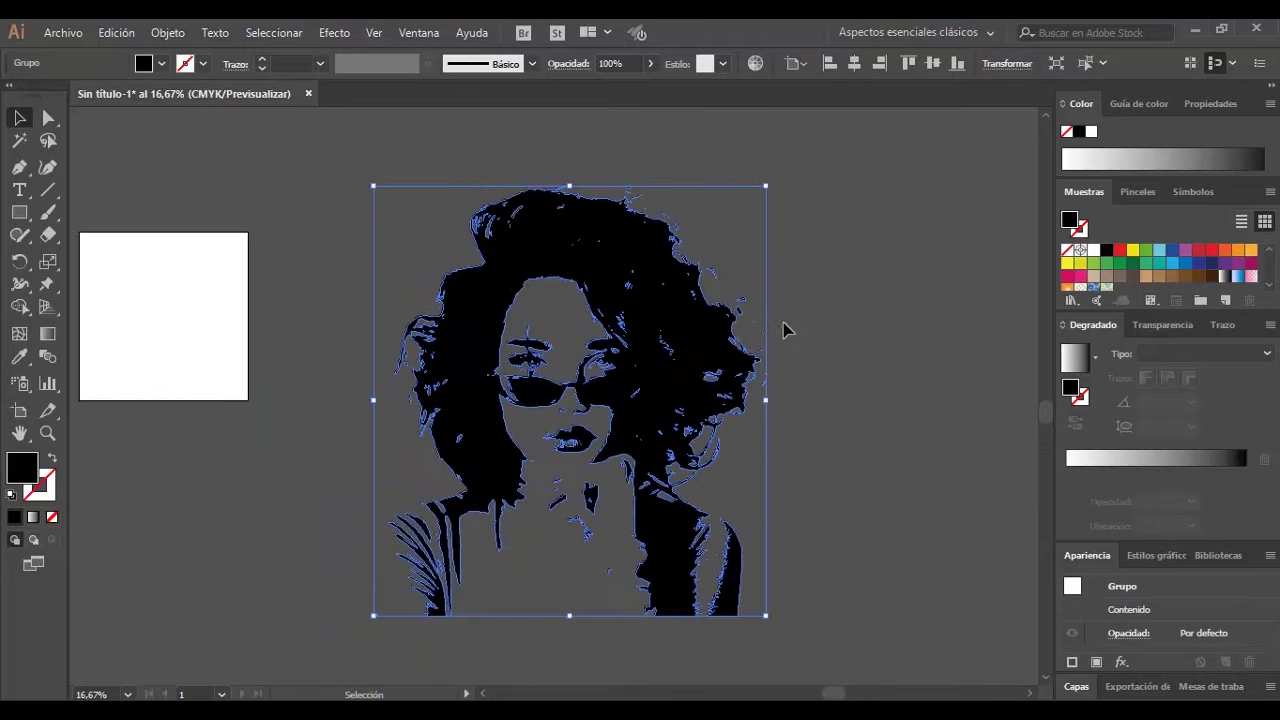
{"action": "left_click", "coordinate": [783, 329]}
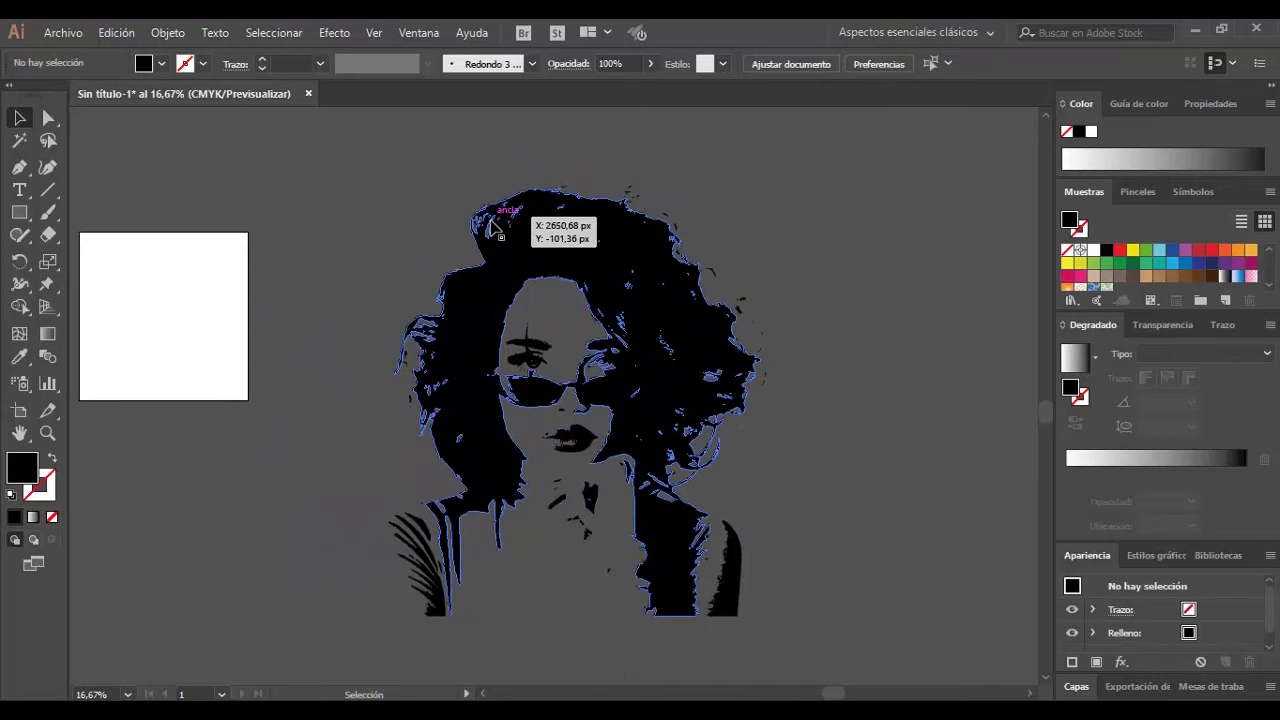